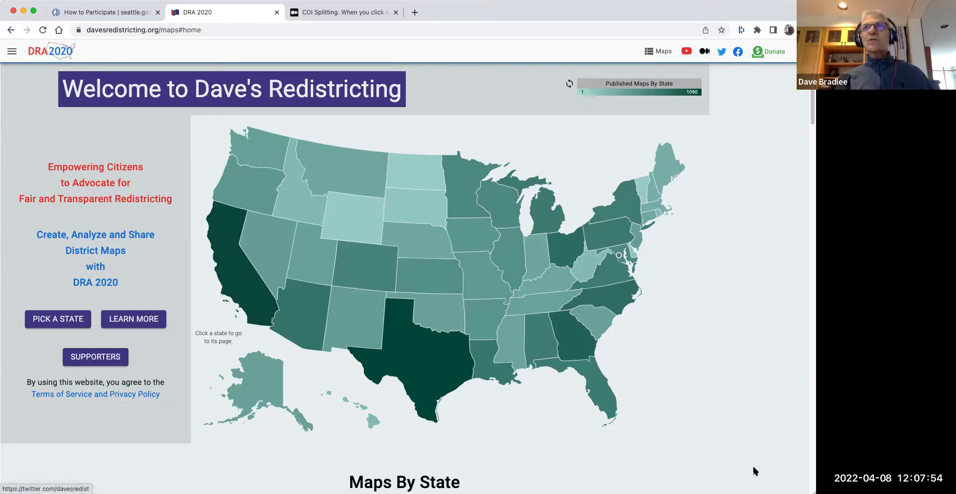
# Open the list of saved maps and check the Draw Your Map section of Seattle's How to Participate page.
pyautogui.click(657, 54)
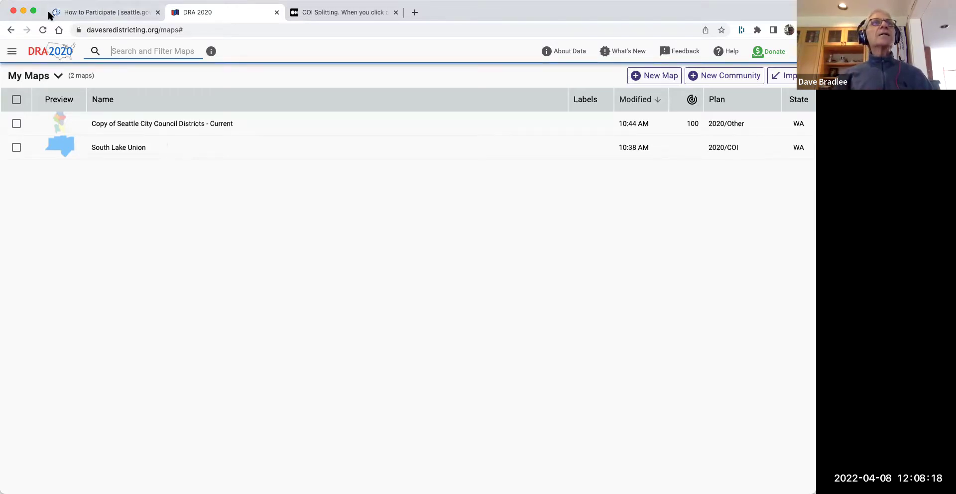
pyautogui.click(108, 15)
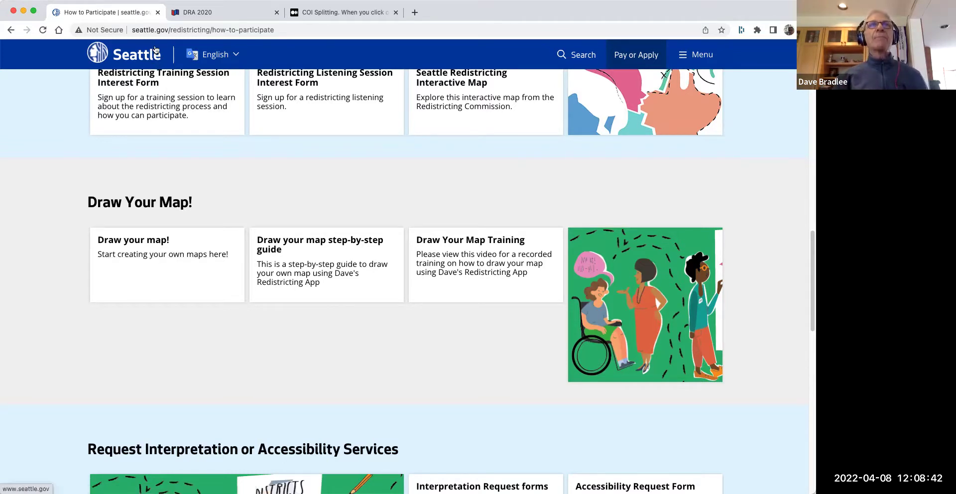
pyautogui.click(211, 13)
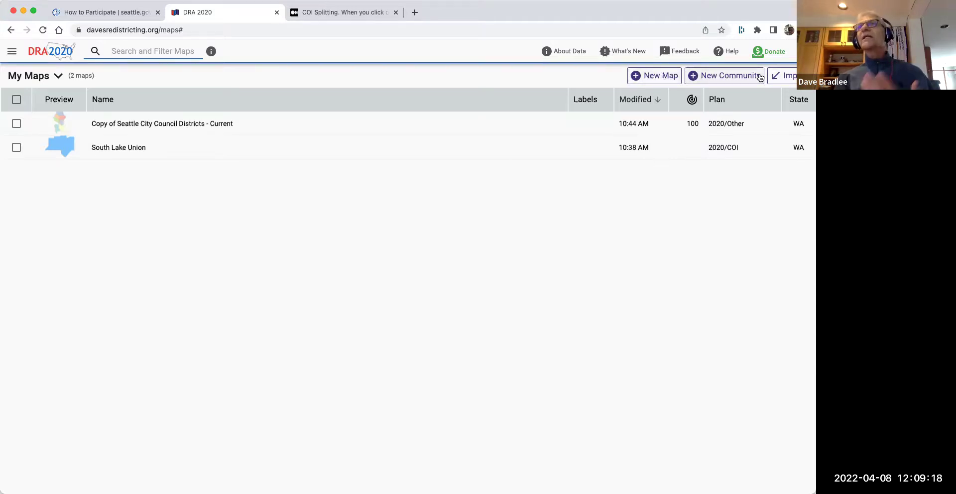
# Start a new community of interest map with Washington as its state.
pyautogui.click(735, 78)
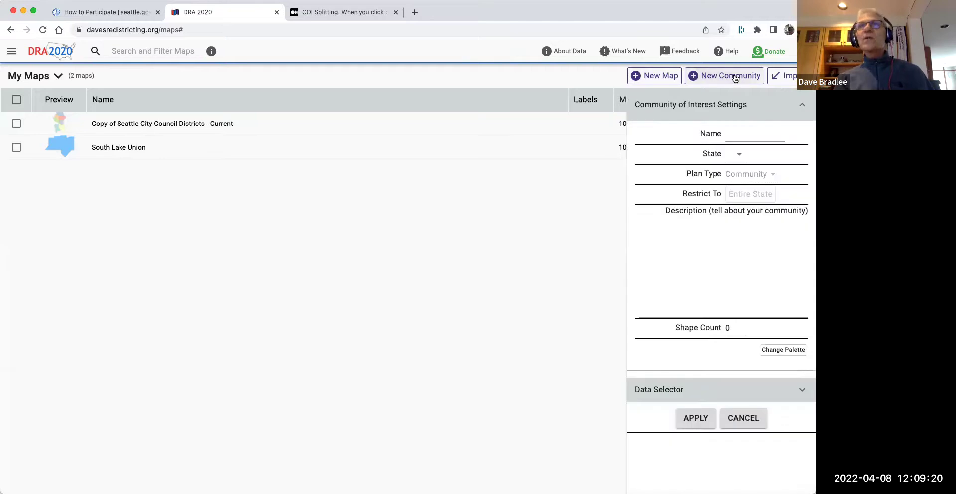
pyautogui.click(739, 154)
pyautogui.press('w')
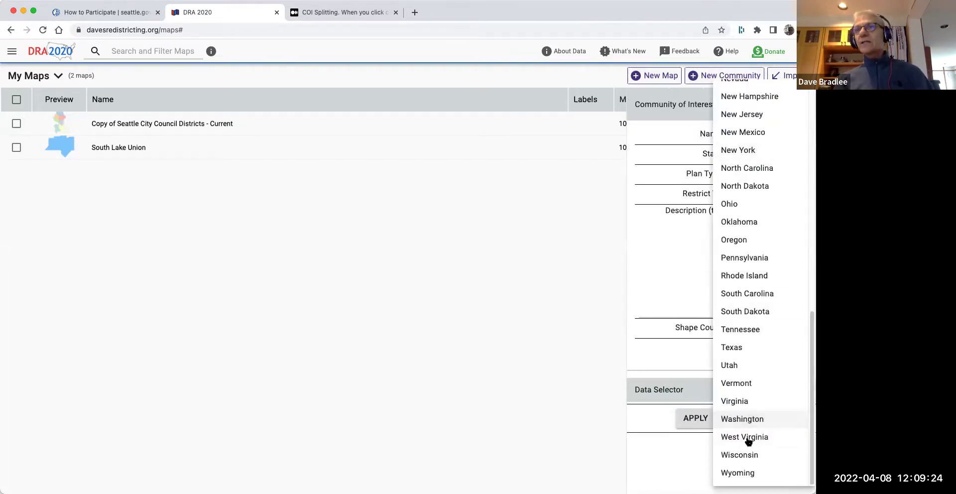
pyautogui.click(754, 419)
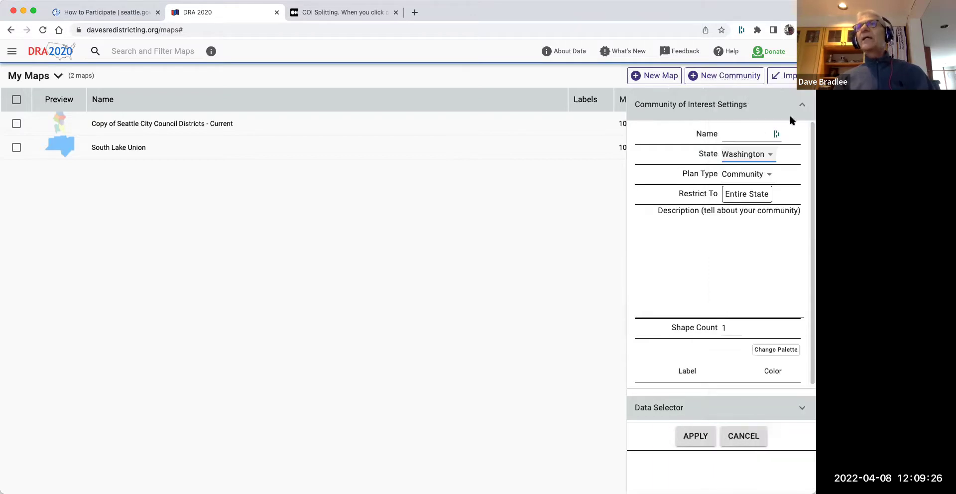
# Name the new community CANDC.
pyautogui.click(735, 132)
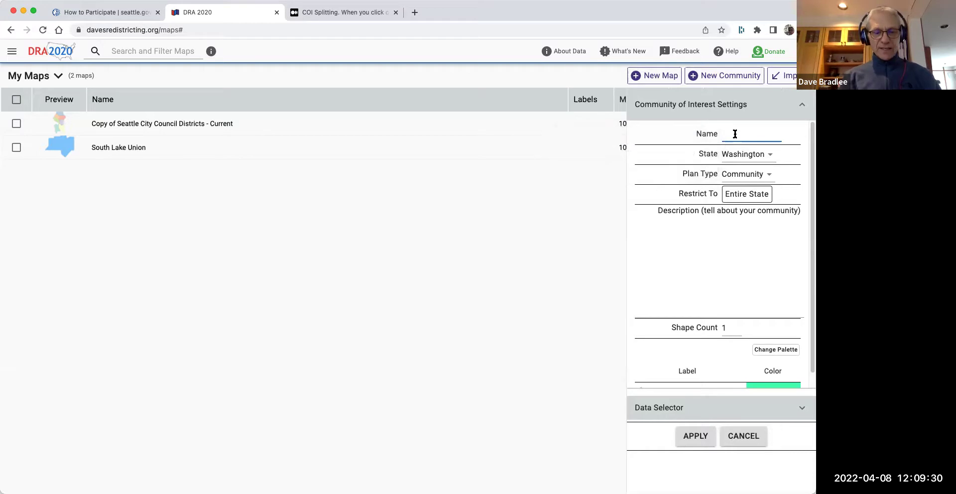
pyautogui.write('CAN')
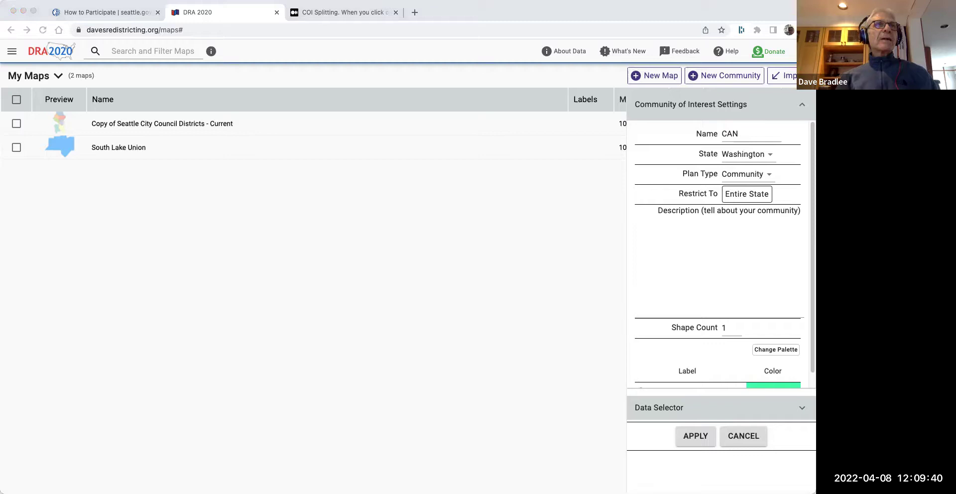
pyautogui.click(764, 134)
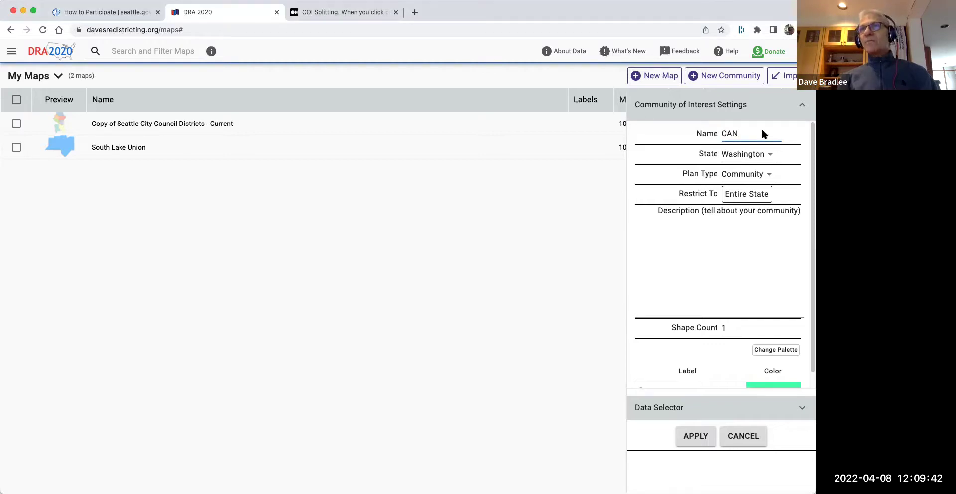
pyautogui.write('DC')
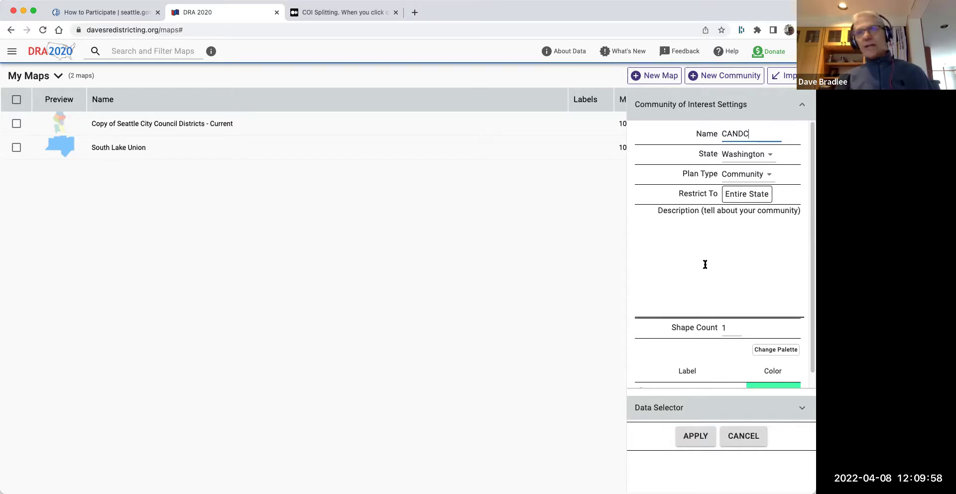
# Enter "Training" as the community's description and apply the settings to create the map.
pyautogui.click(682, 243)
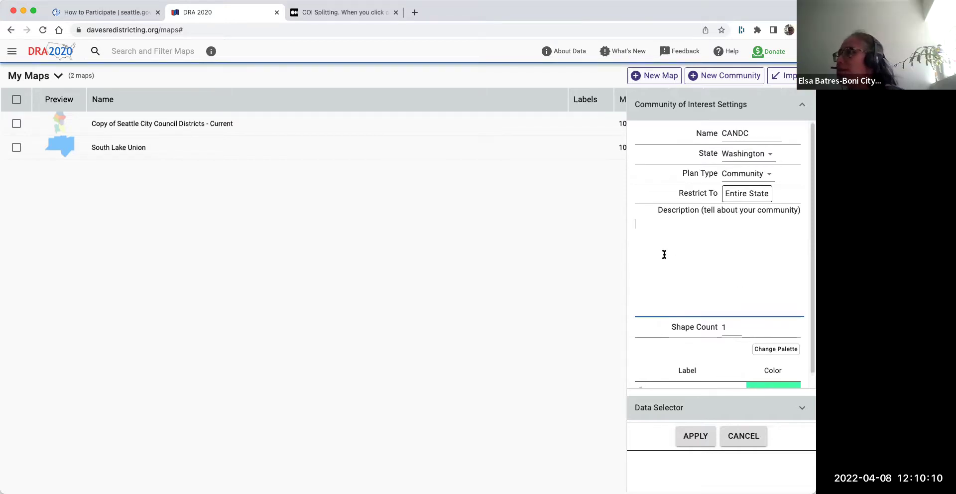
pyautogui.write('Training')
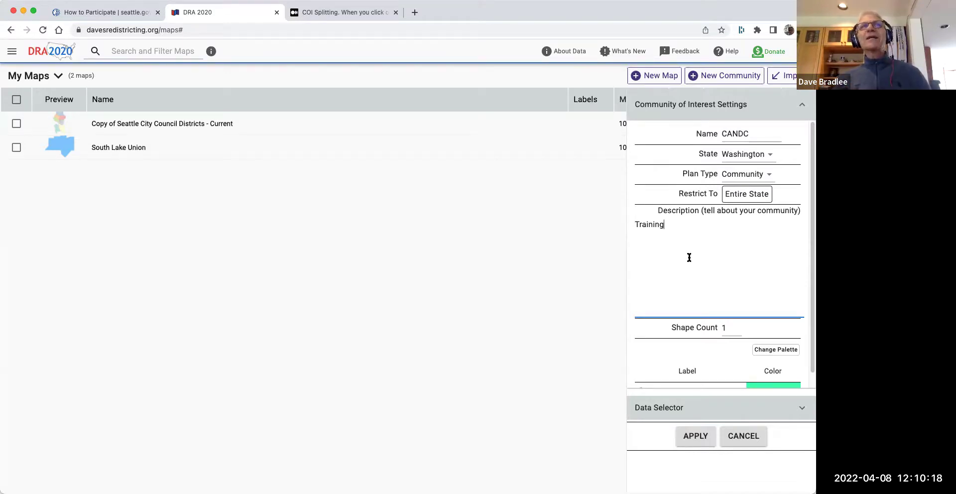
pyautogui.scroll(-1, 689, 257)
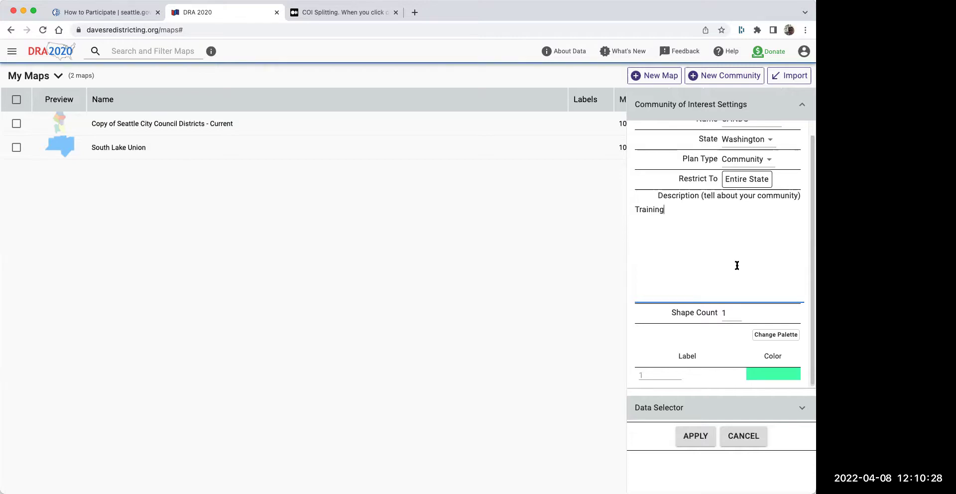
pyautogui.scroll(1, 737, 264)
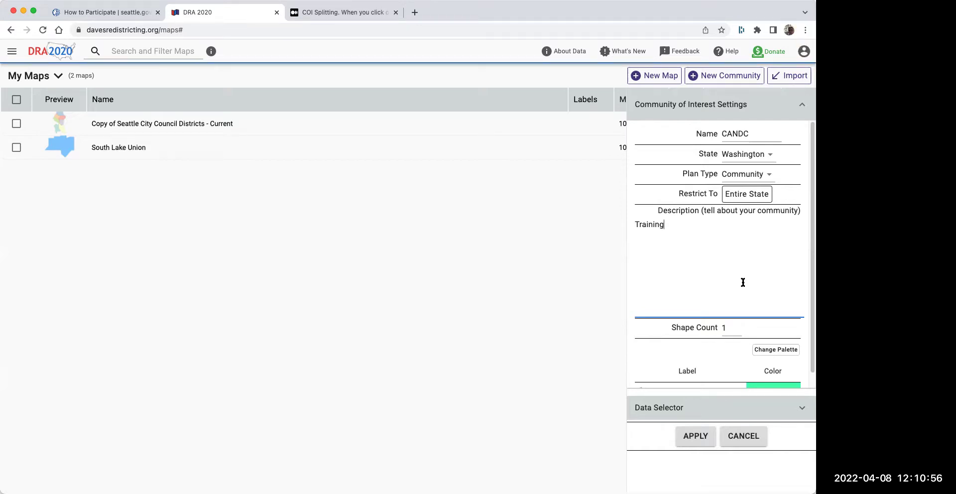
pyautogui.click(759, 132)
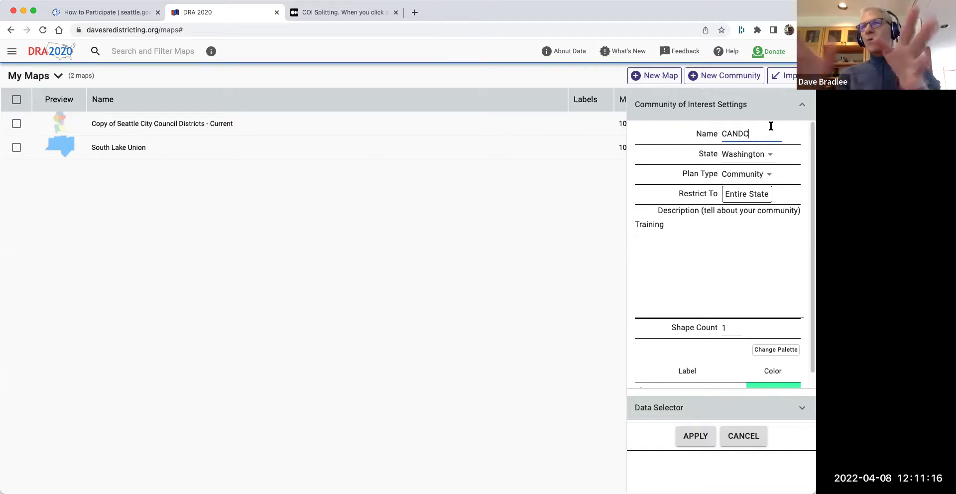
pyautogui.click(740, 251)
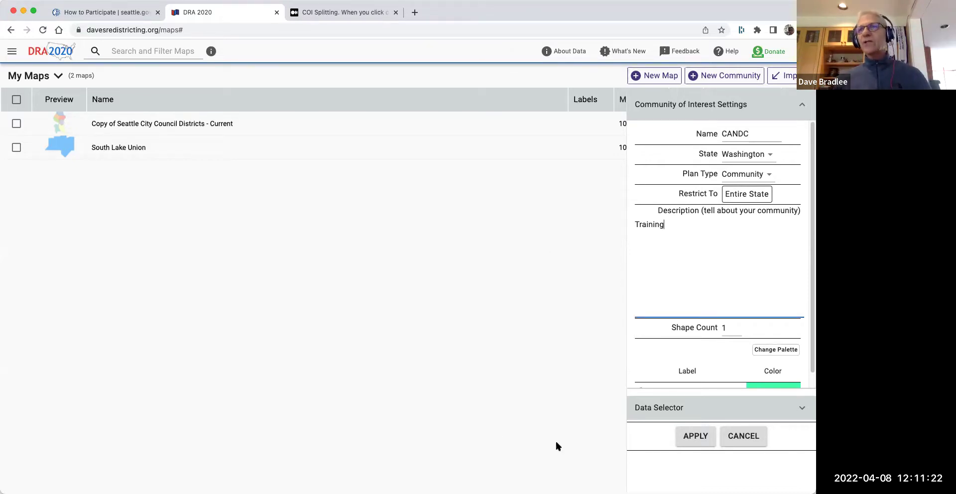
pyautogui.scroll(-1, 755, 305)
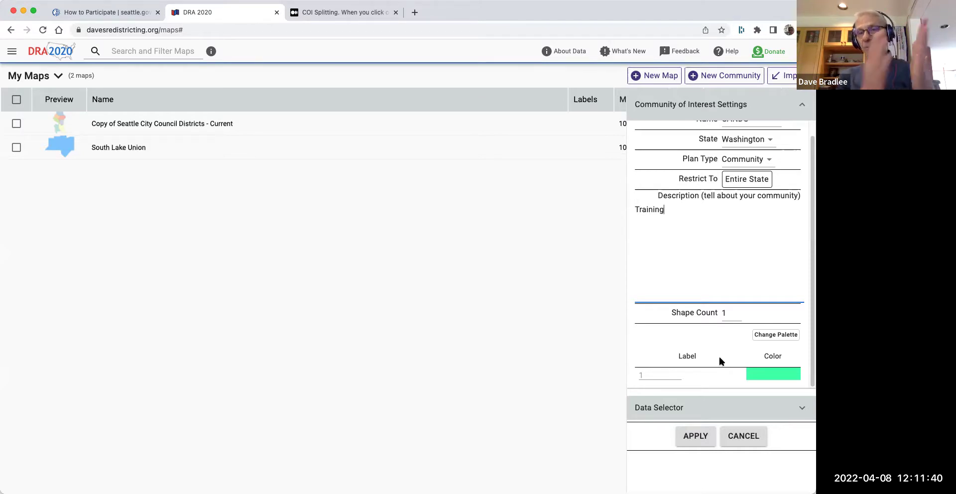
pyautogui.click(697, 437)
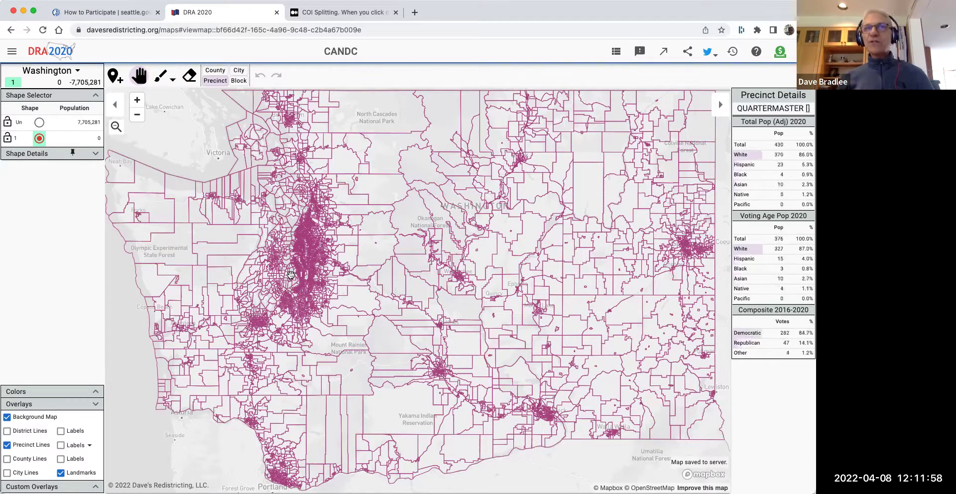
# Examine the precincts of central Seattle up close, from South Lake Union to the University District.
pyautogui.scroll(1, 291, 269)
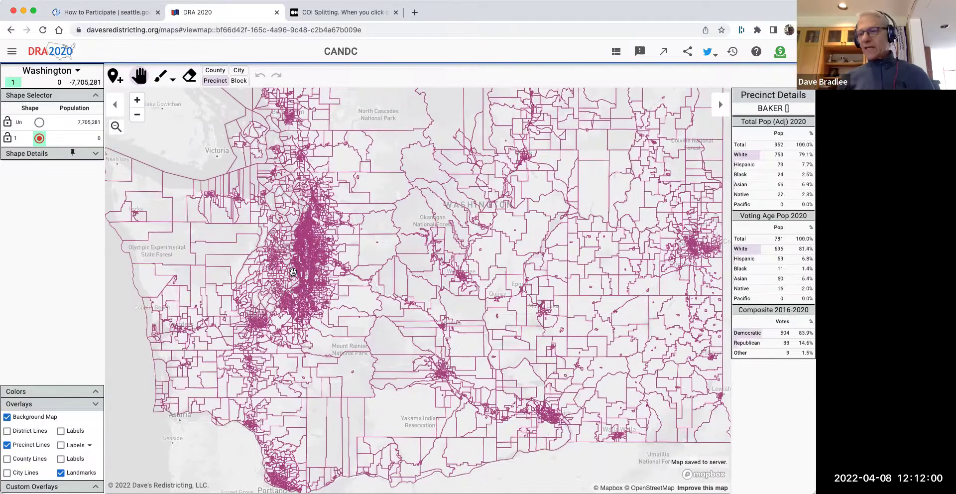
pyautogui.scroll(1, 293, 271)
pyautogui.scroll(1, 292, 271)
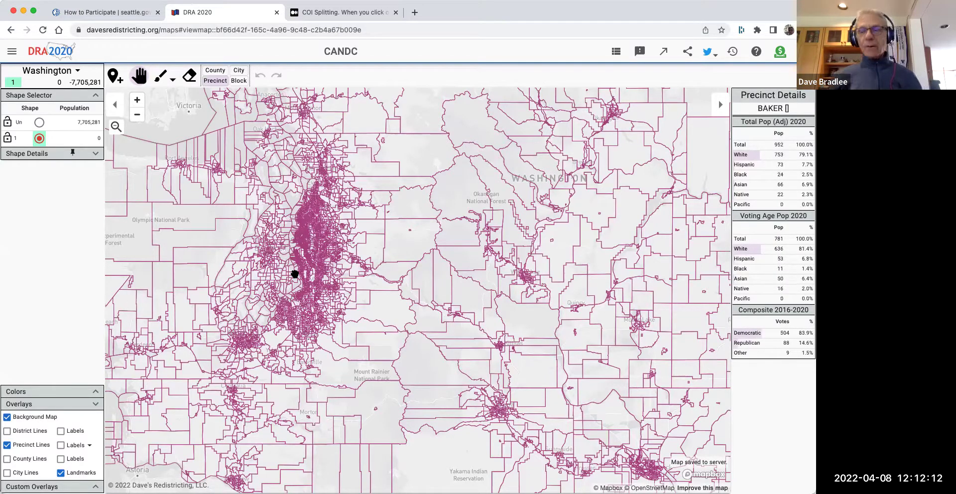
pyautogui.scroll(1, 297, 279)
pyautogui.scroll(3, 291, 278)
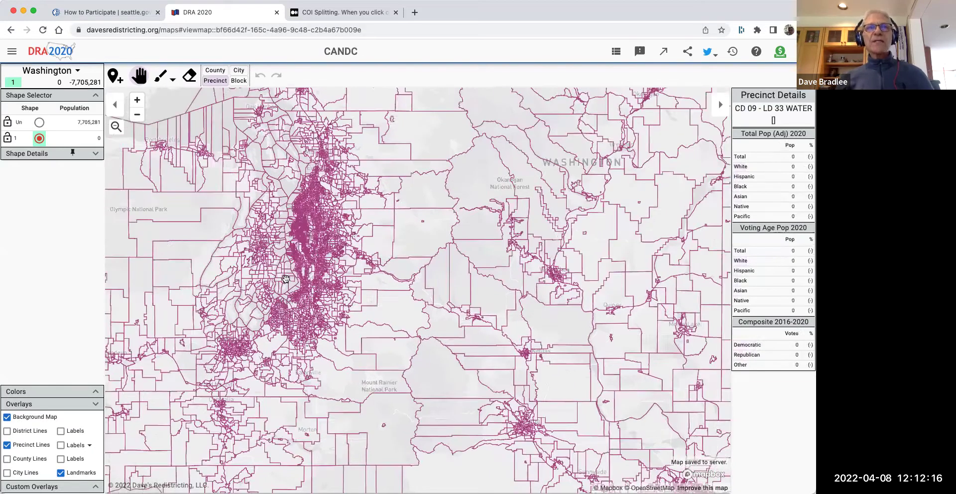
pyautogui.scroll(5, 292, 281)
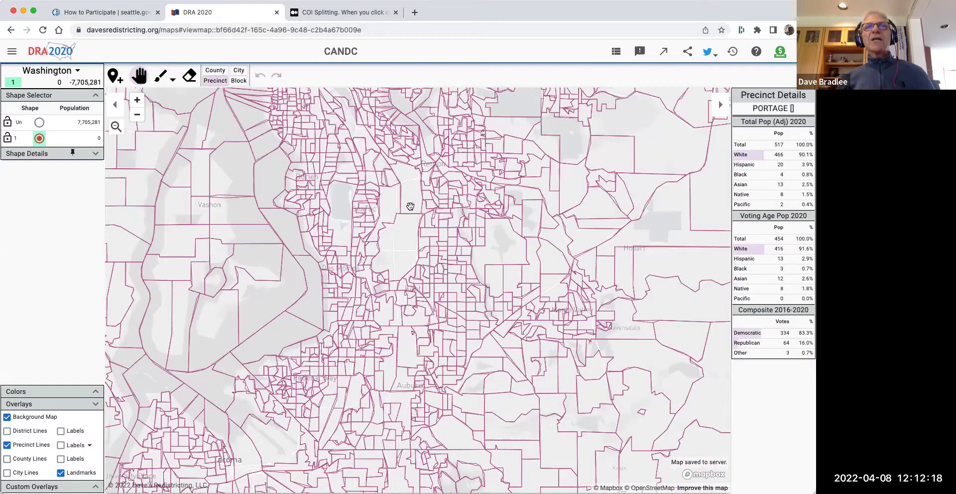
pyautogui.moveTo(403, 233); pyautogui.dragTo(386, 404)
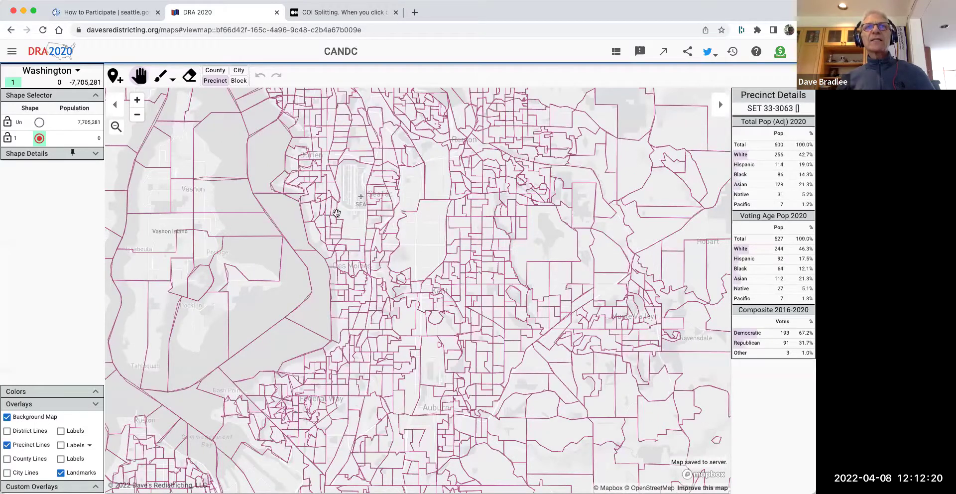
pyautogui.scroll(1, 360, 290)
pyautogui.moveTo(423, 362); pyautogui.dragTo(434, 403)
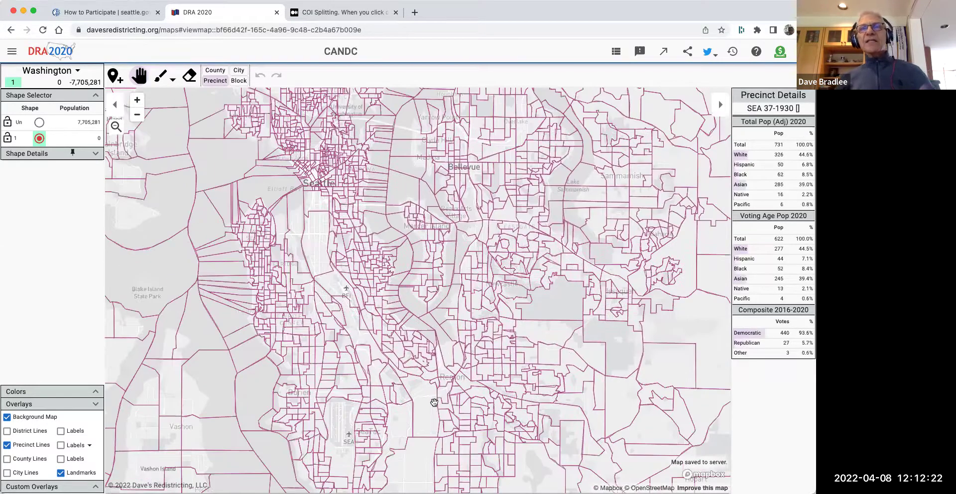
pyautogui.scroll(-5, 434, 403)
pyautogui.scroll(5, 394, 346)
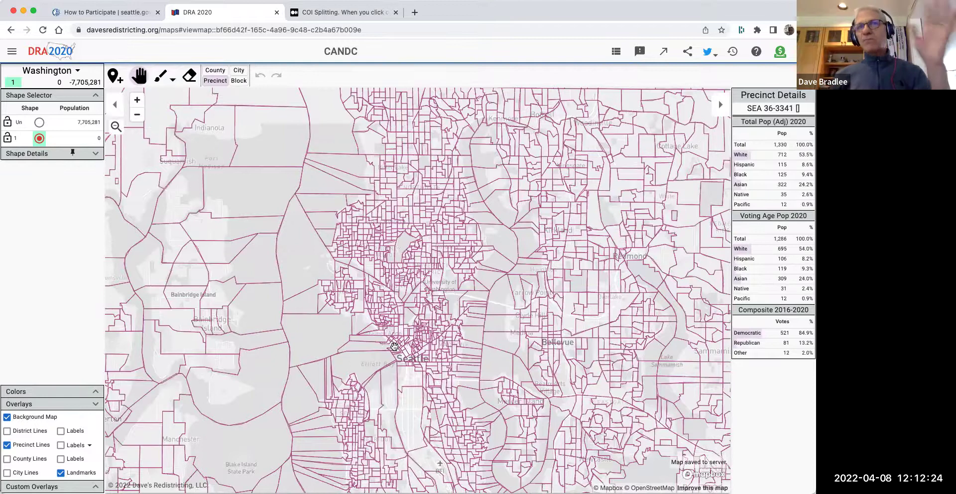
pyautogui.scroll(1, 420, 317)
pyautogui.scroll(1, 420, 317)
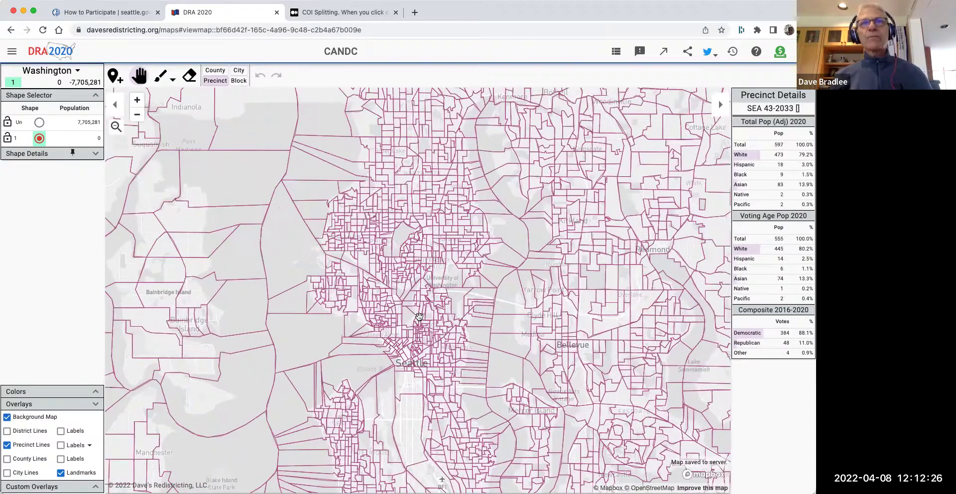
pyautogui.scroll(4, 420, 316)
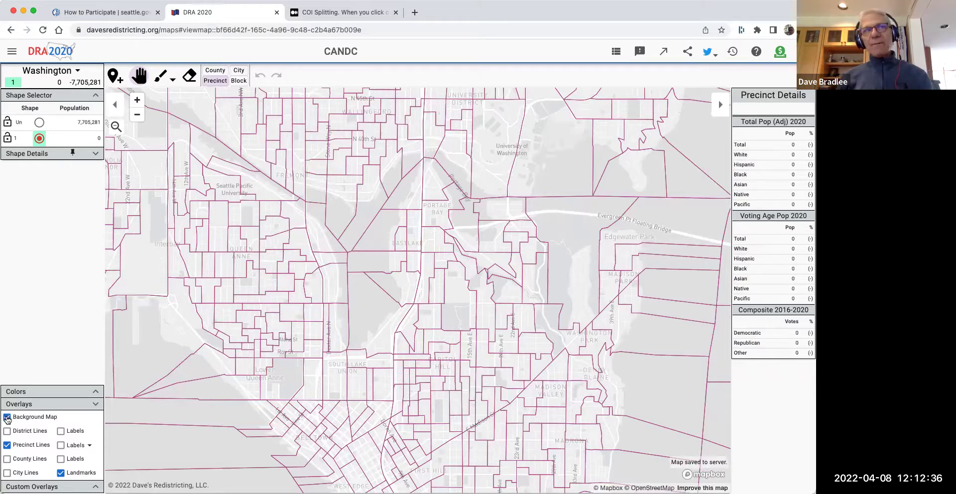
# Switch the background map off and on again, and hide the precinct lines.
pyautogui.click(7, 417)
pyautogui.click(7, 417)
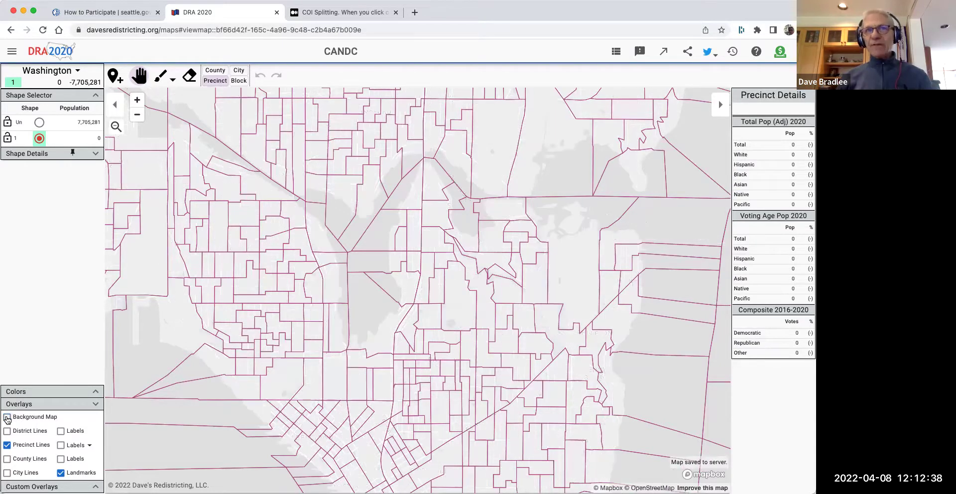
pyautogui.click(8, 445)
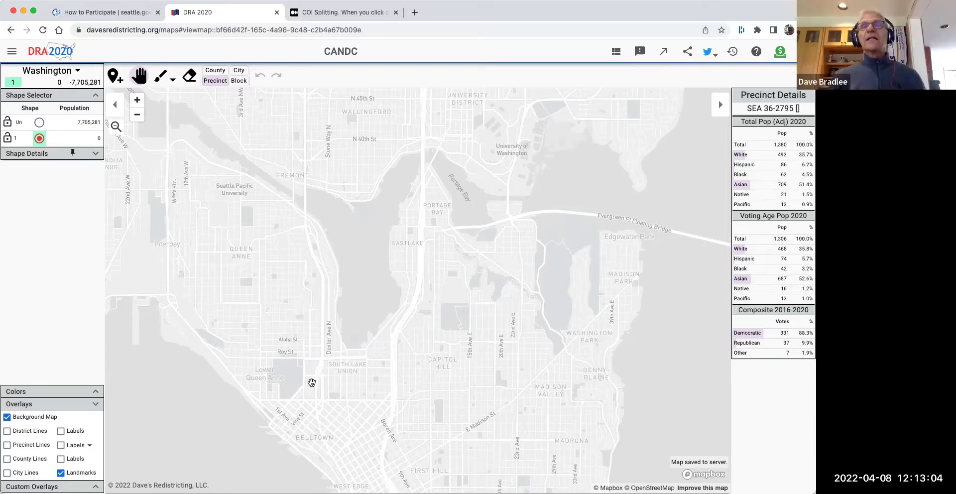
# Turn the precinct lines back on over downtown Seattle and the Central District.
pyautogui.moveTo(352, 276); pyautogui.dragTo(329, 285)
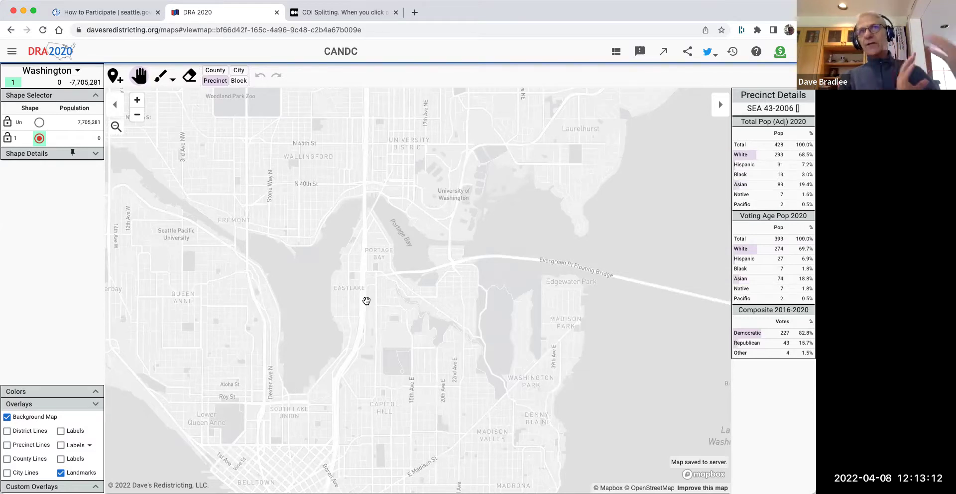
pyautogui.click(388, 262)
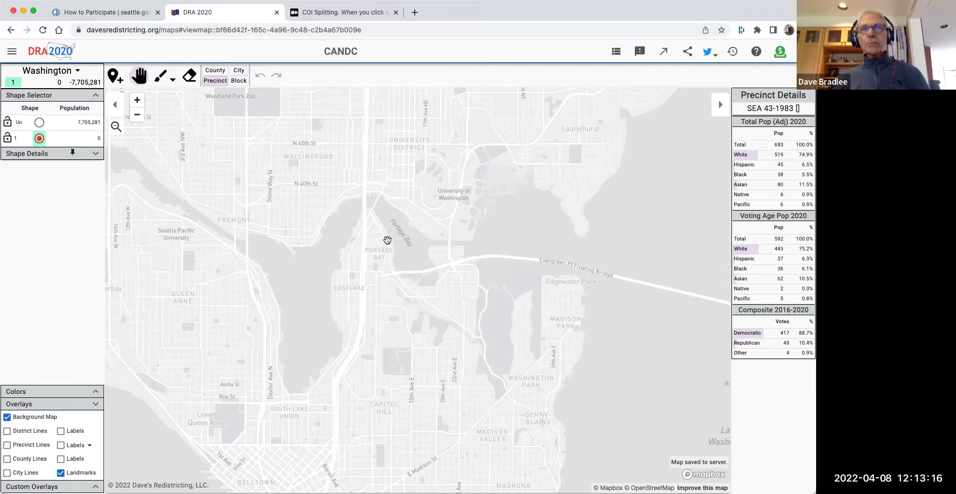
pyautogui.moveTo(399, 245); pyautogui.dragTo(349, 126)
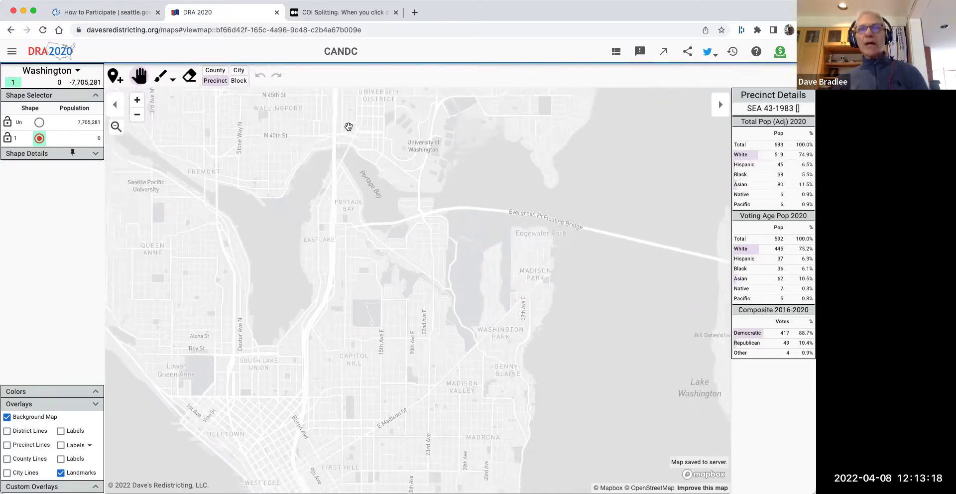
pyautogui.moveTo(363, 284); pyautogui.dragTo(367, 182)
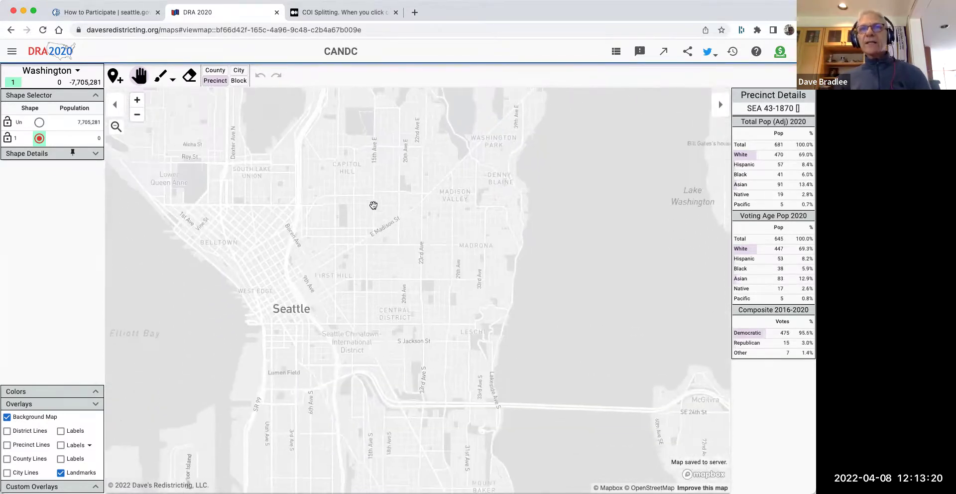
pyautogui.scroll(1, 380, 281)
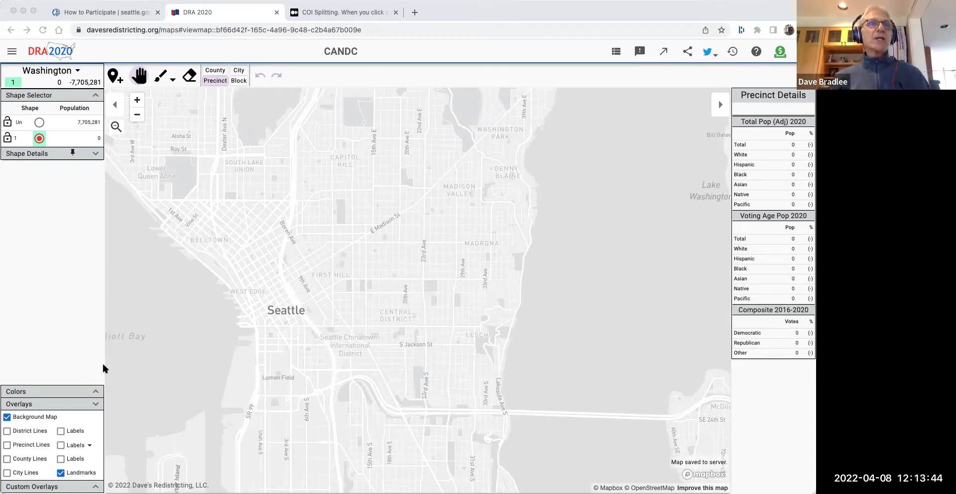
pyautogui.click(7, 445)
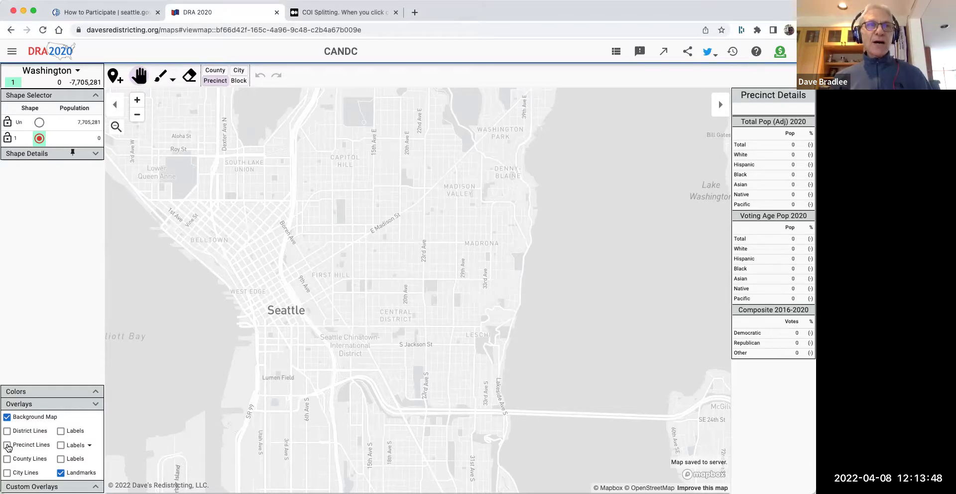
# Show the precinct lines on the map around First Hill, the Central District and Madison Valley.
pyautogui.click(7, 445)
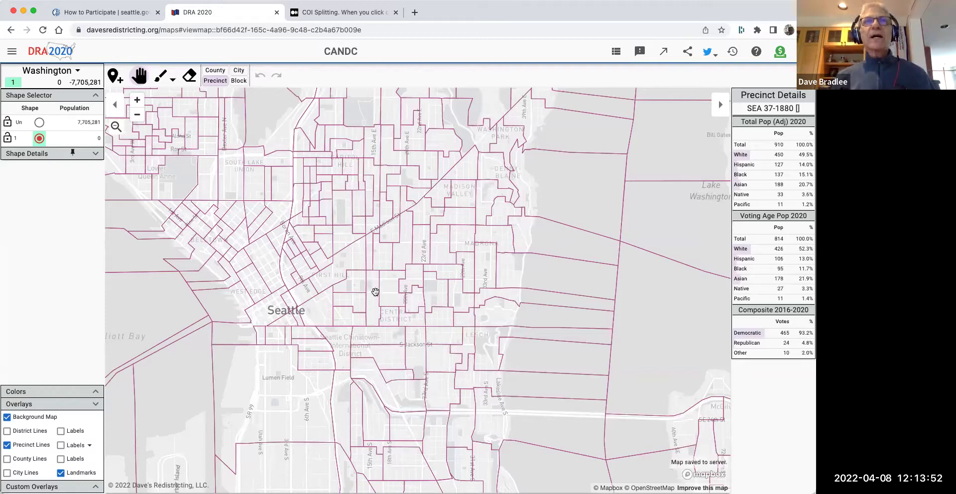
pyautogui.moveTo(374, 286); pyautogui.dragTo(382, 308)
pyautogui.scroll(2, 382, 307)
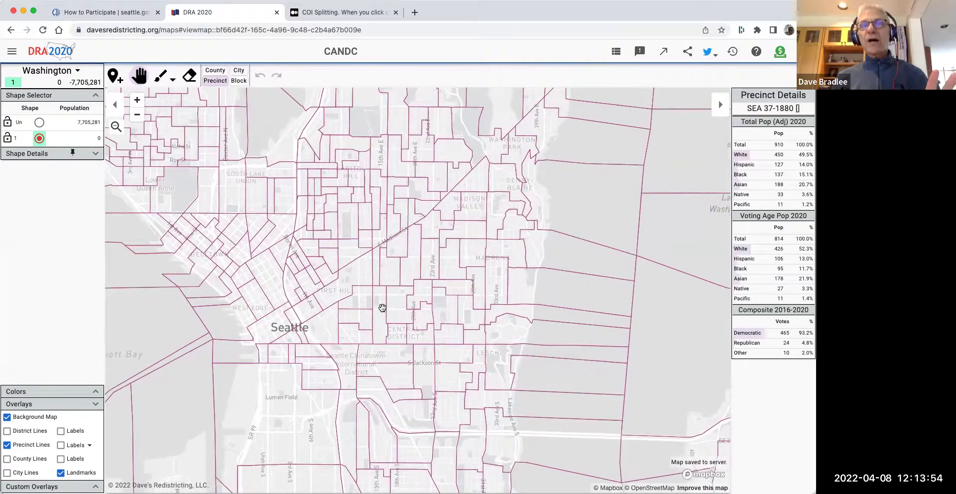
pyautogui.scroll(2, 381, 299)
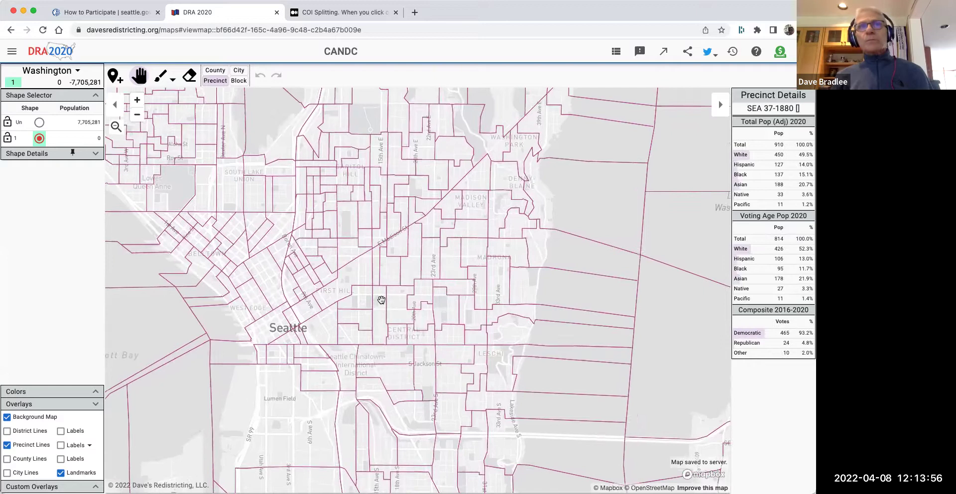
pyautogui.scroll(3, 382, 299)
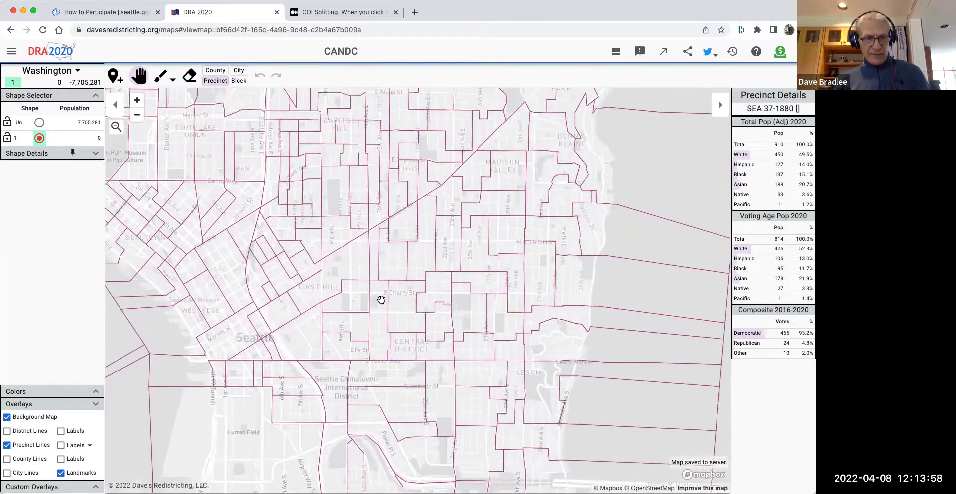
pyautogui.scroll(1, 382, 300)
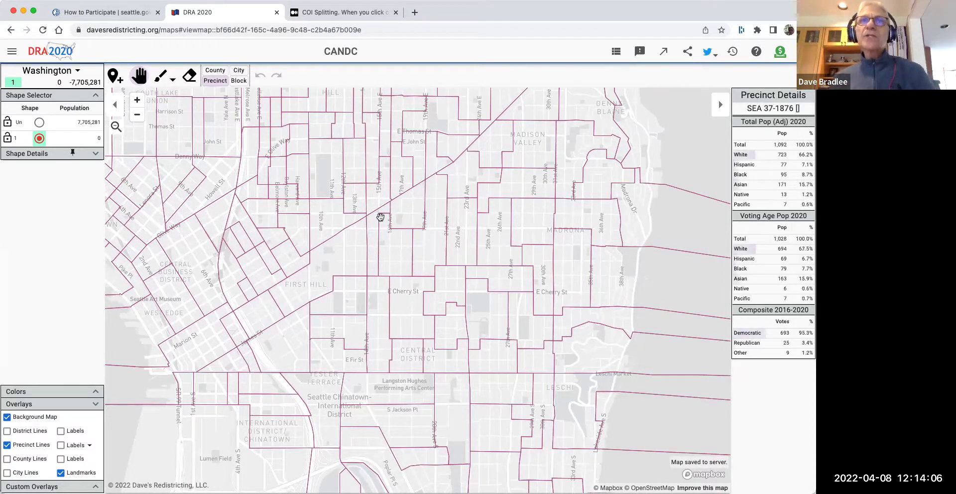
pyautogui.moveTo(439, 227); pyautogui.dragTo(413, 283)
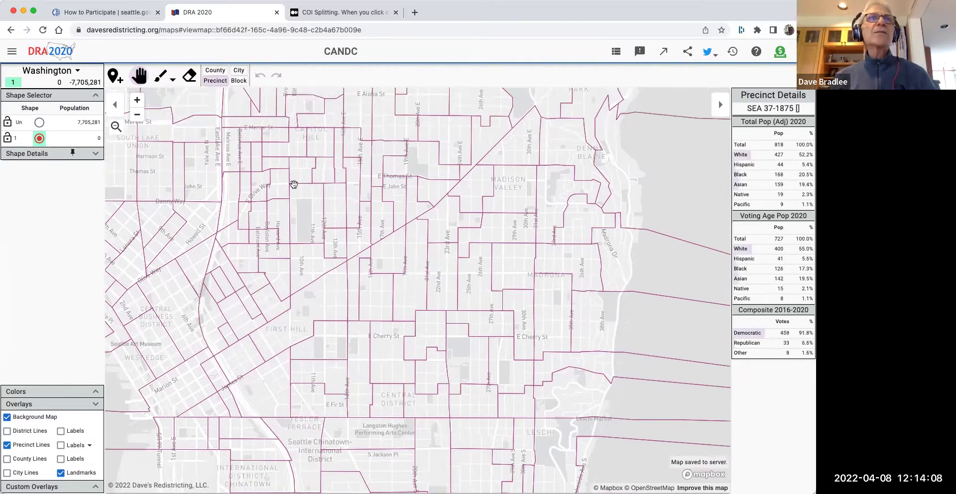
# Paint the two adjoining precincts just south of Capitol Hill into shape 1, and erase them again.
pyautogui.click(161, 76)
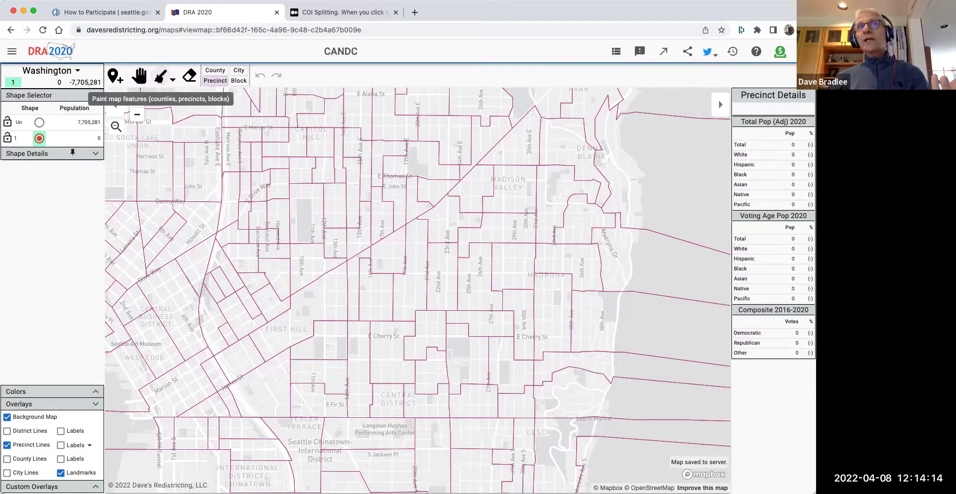
pyautogui.click(160, 78)
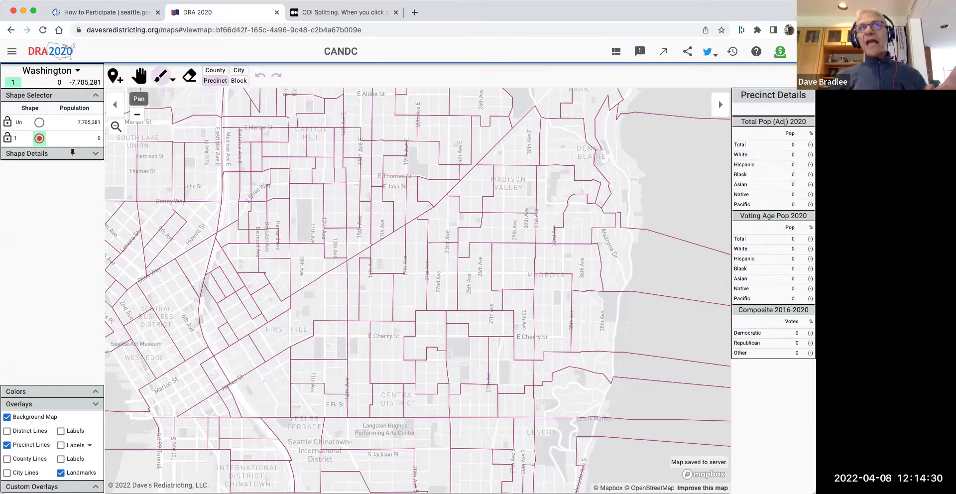
pyautogui.click(139, 76)
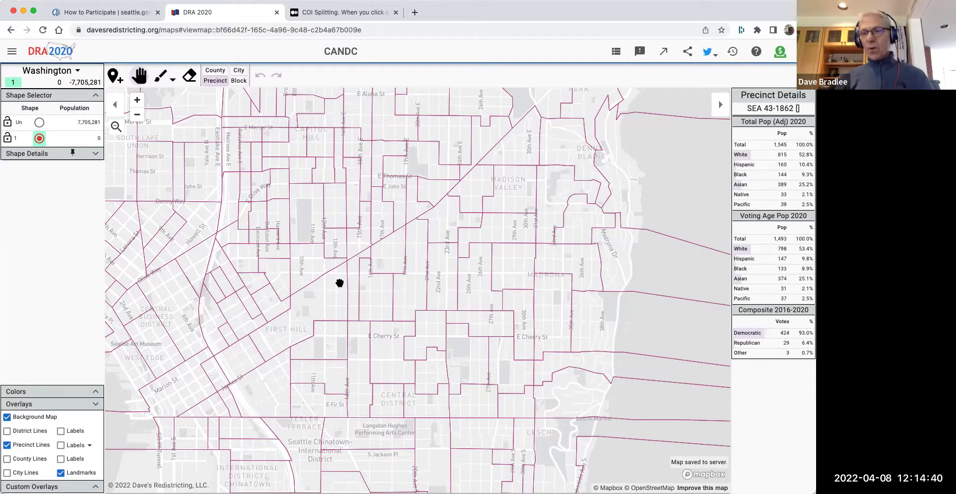
pyautogui.moveTo(339, 283); pyautogui.dragTo(356, 301)
pyautogui.moveTo(313, 256); pyautogui.dragTo(344, 291)
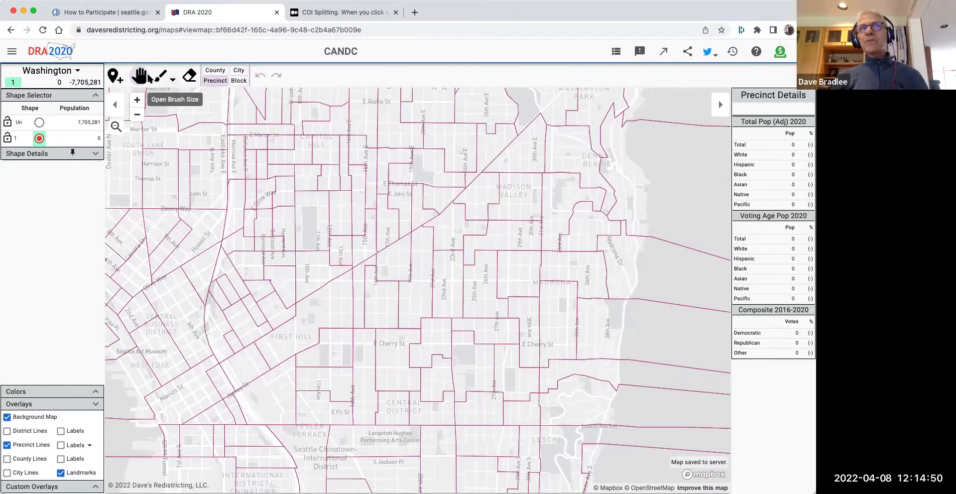
pyautogui.click(160, 75)
pyautogui.moveTo(326, 212); pyautogui.dragTo(342, 214)
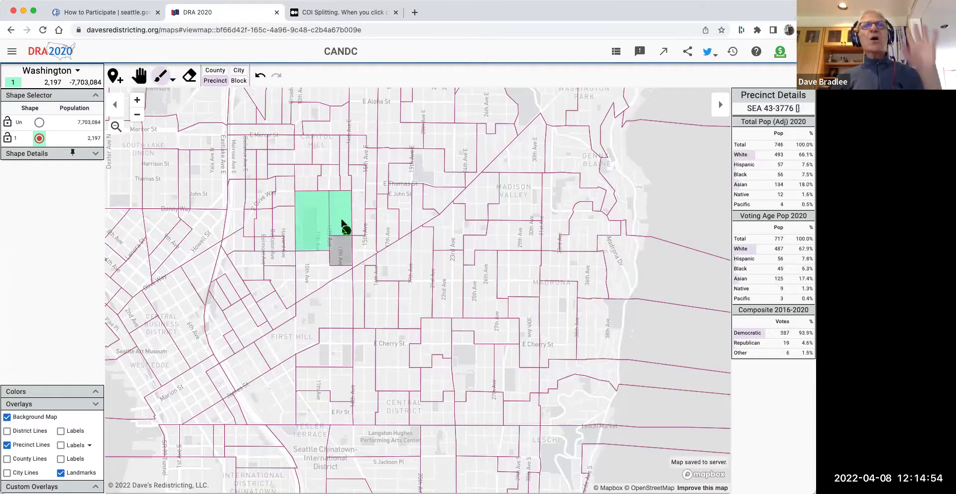
pyautogui.click(189, 78)
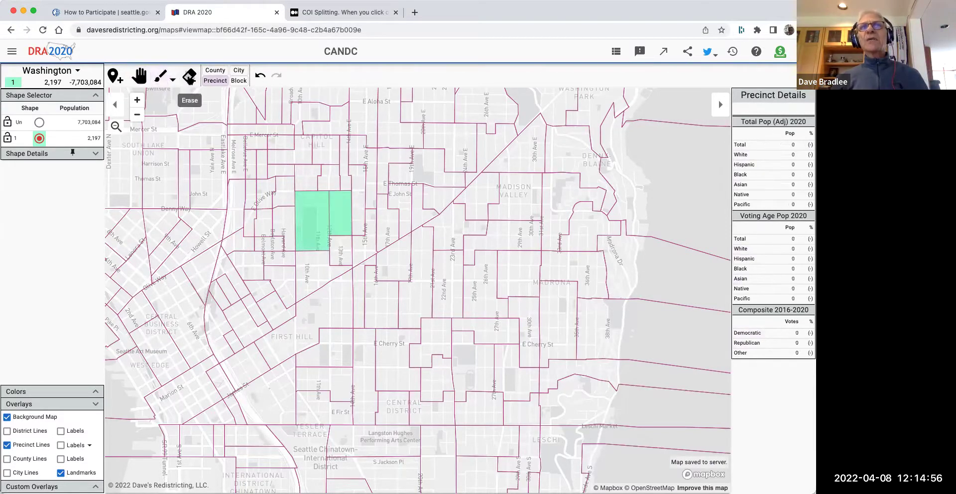
pyautogui.moveTo(305, 210); pyautogui.dragTo(347, 222)
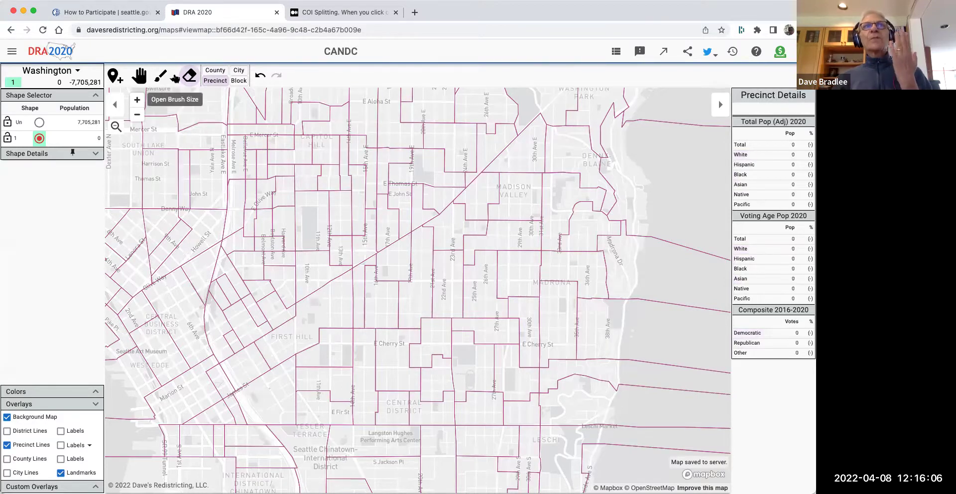
# Repaint the same two precincts near 11th and 13th Ave one at a time, and undo both assignments.
pyautogui.click(162, 79)
pyautogui.click(328, 212)
pyautogui.click(348, 213)
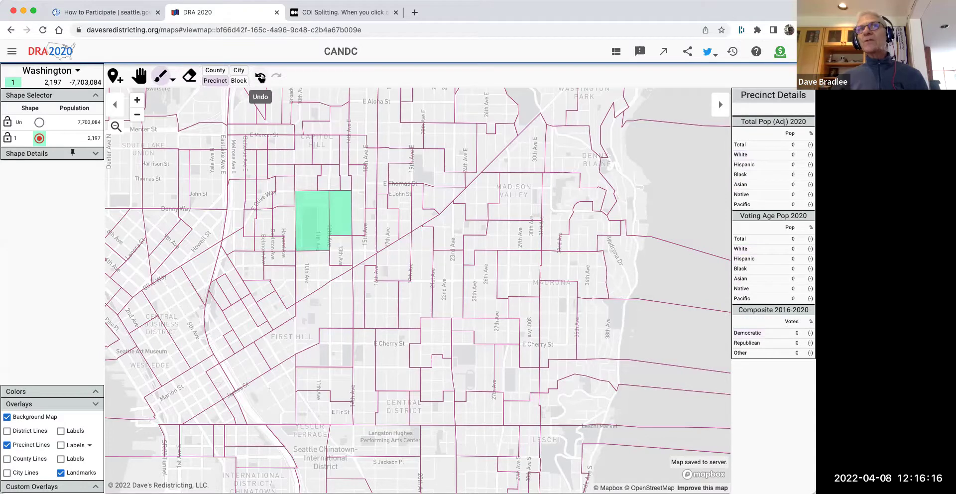
pyautogui.click(261, 77)
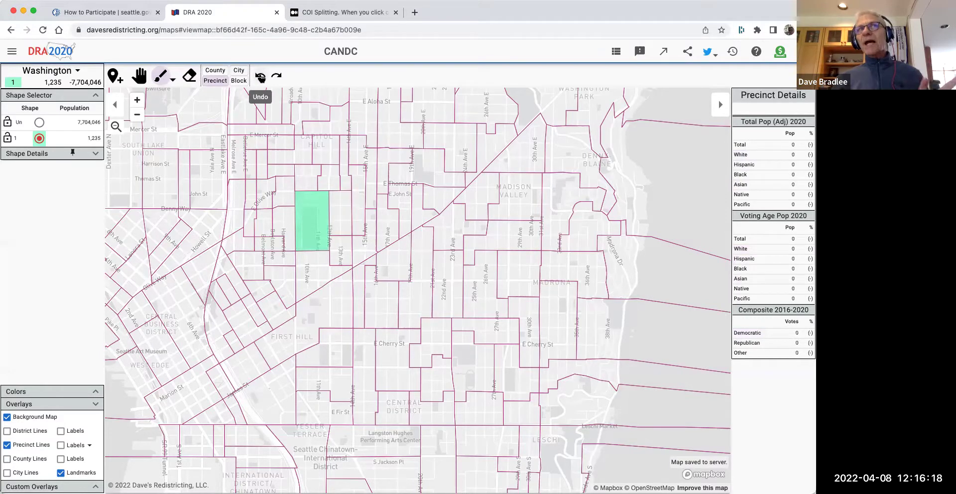
pyautogui.click(260, 78)
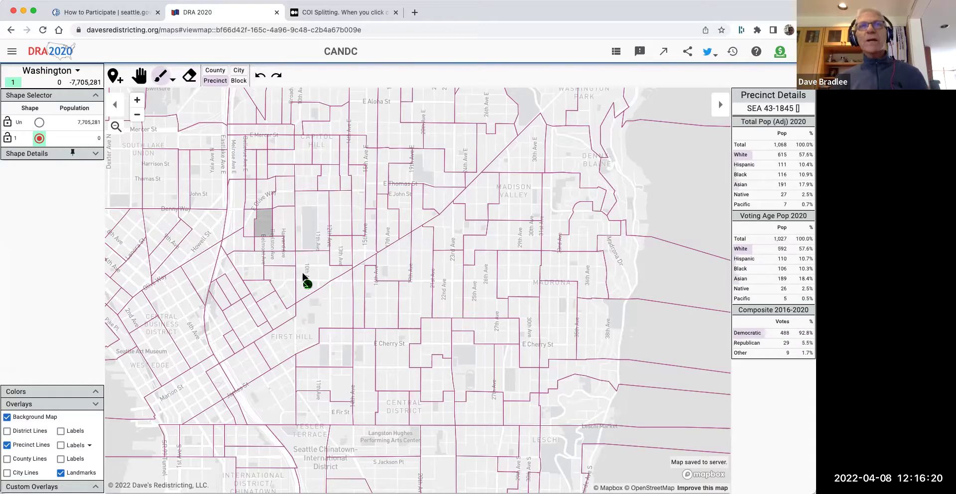
# Paint seven precincts into shape 1 along the southeast side of E Madison St, from 15th Ave to 30th Ave E.
pyautogui.click(356, 294)
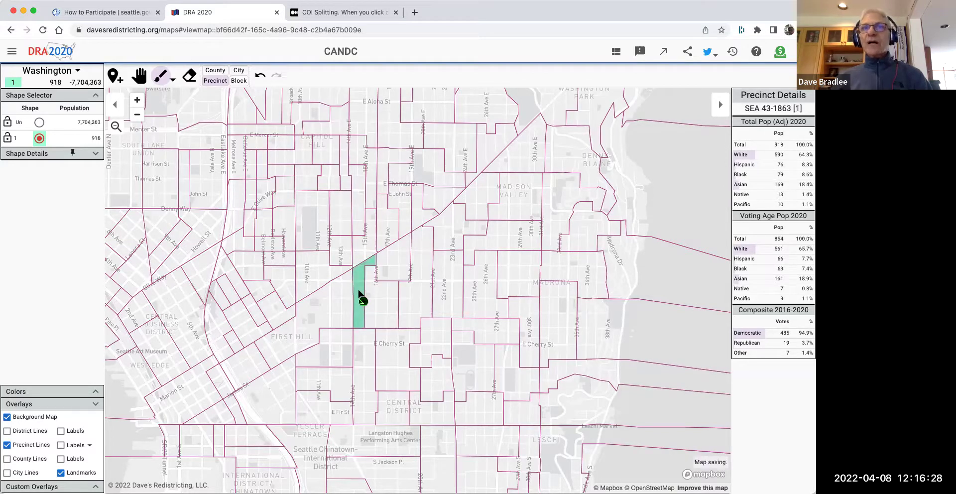
pyautogui.click(371, 285)
pyautogui.click(393, 271)
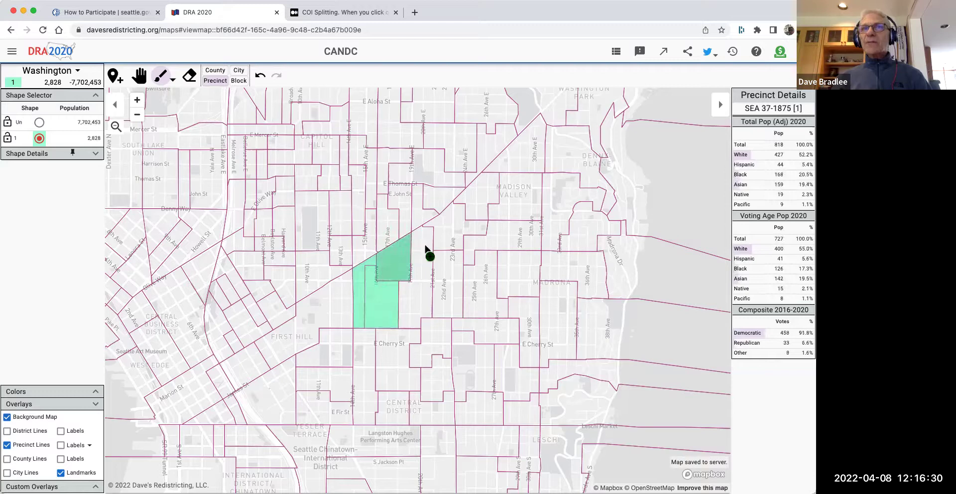
pyautogui.click(426, 251)
pyautogui.click(453, 230)
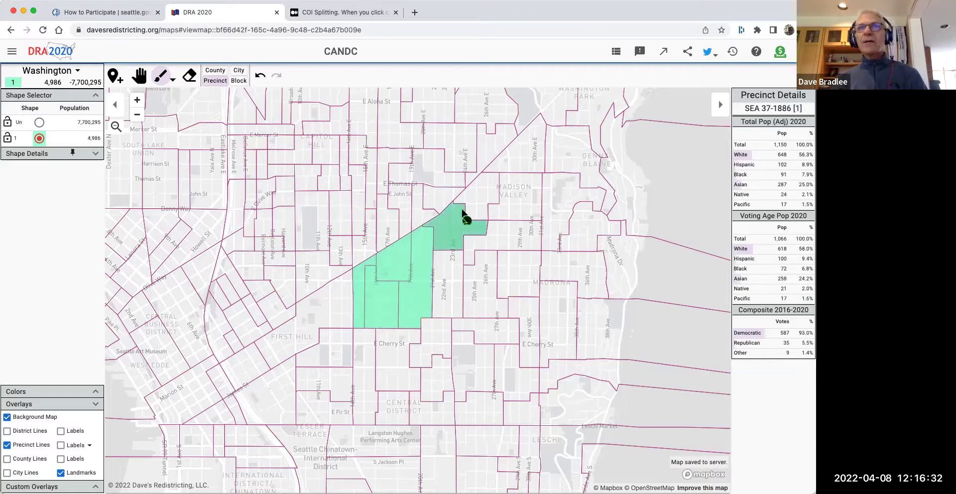
pyautogui.click(474, 196)
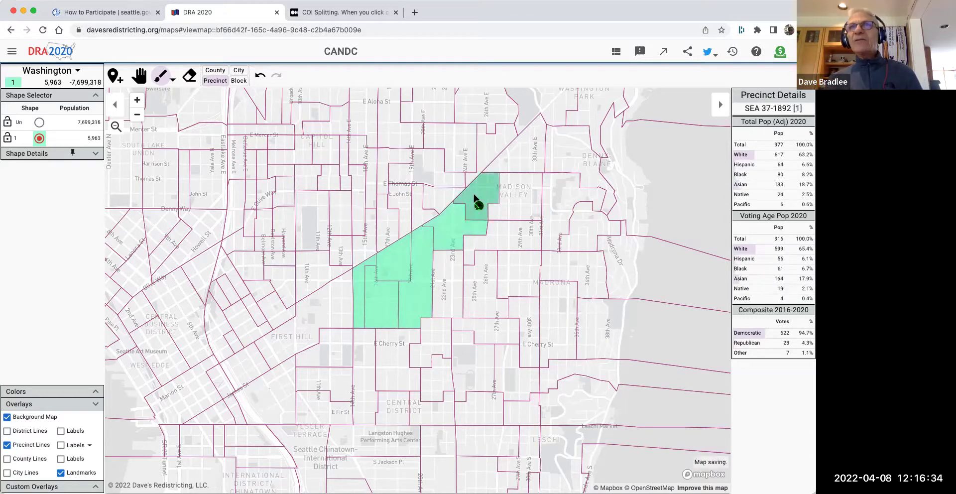
pyautogui.click(513, 160)
# Set painting to block level and split precinct SEA 37-2861 in Denny-Blaine into its census blocks.
pyautogui.click(138, 76)
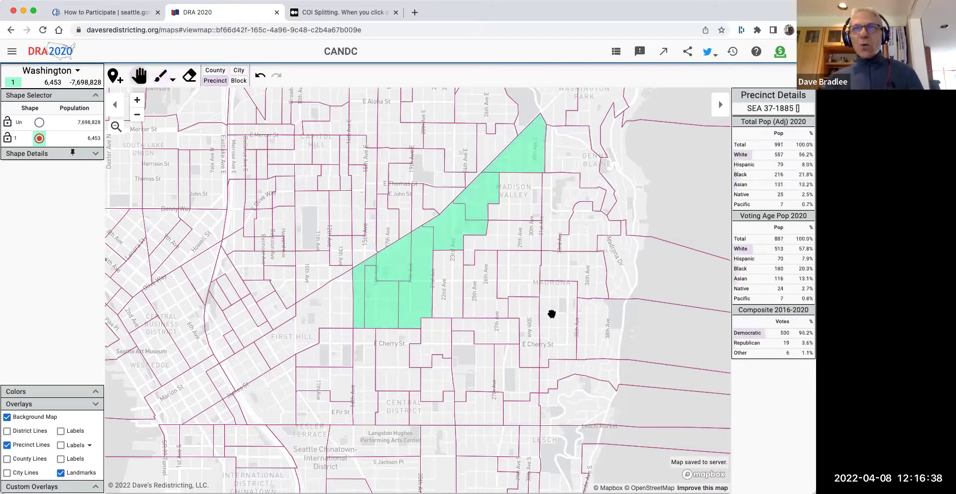
pyautogui.moveTo(544, 312); pyautogui.dragTo(399, 427)
pyautogui.moveTo(428, 286); pyautogui.dragTo(395, 299)
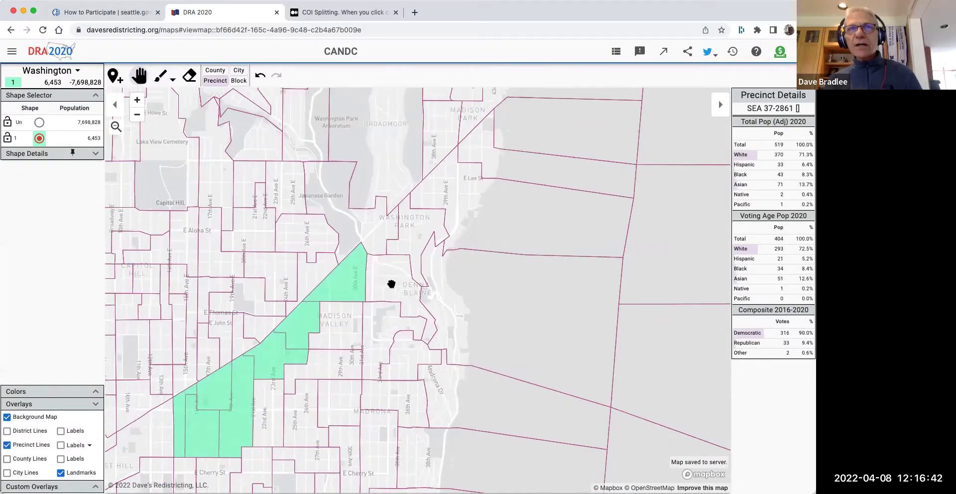
pyautogui.scroll(2, 392, 284)
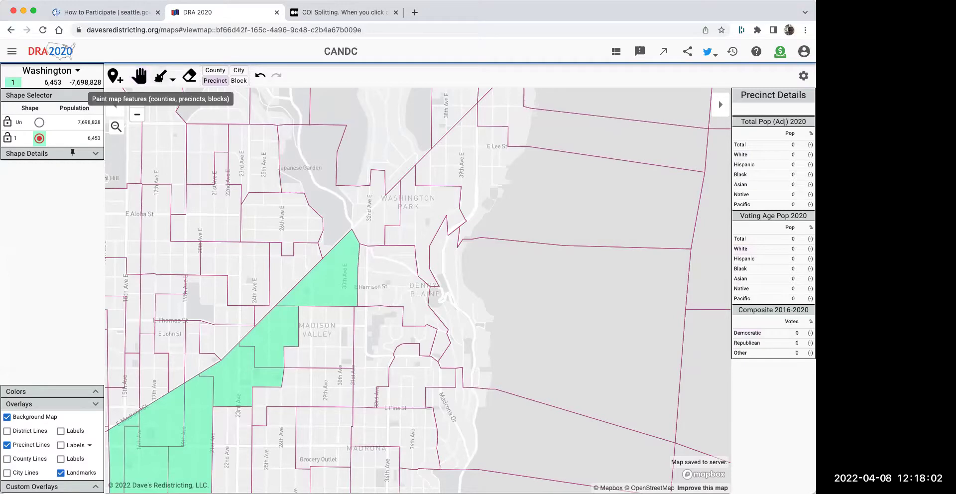
pyautogui.click(160, 75)
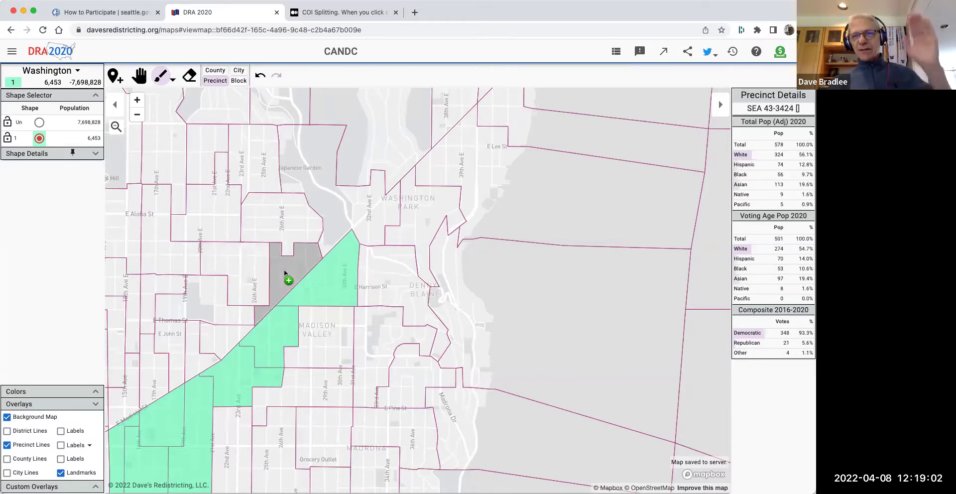
pyautogui.click(240, 82)
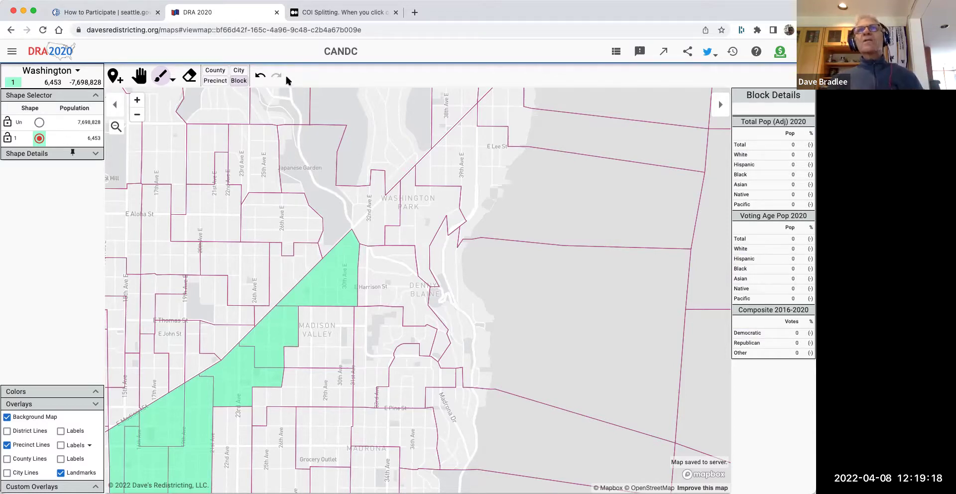
pyautogui.click(396, 288)
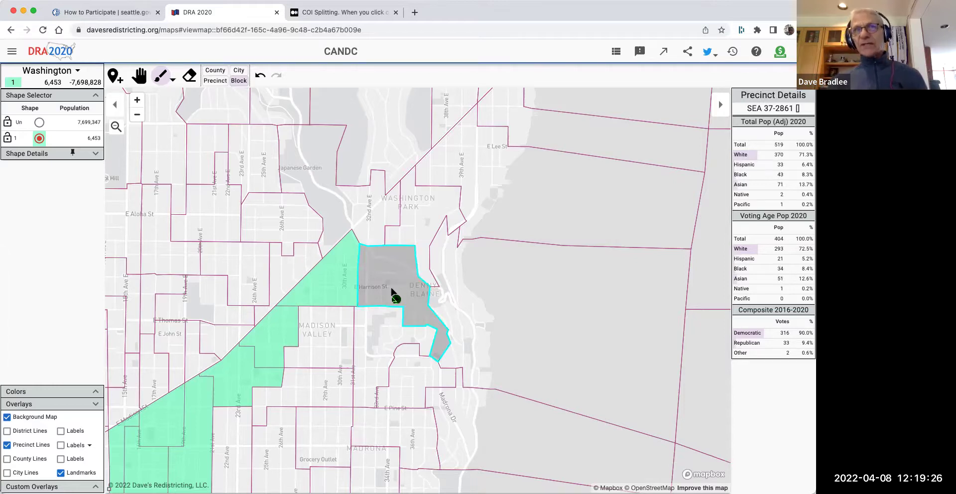
pyautogui.click(390, 292)
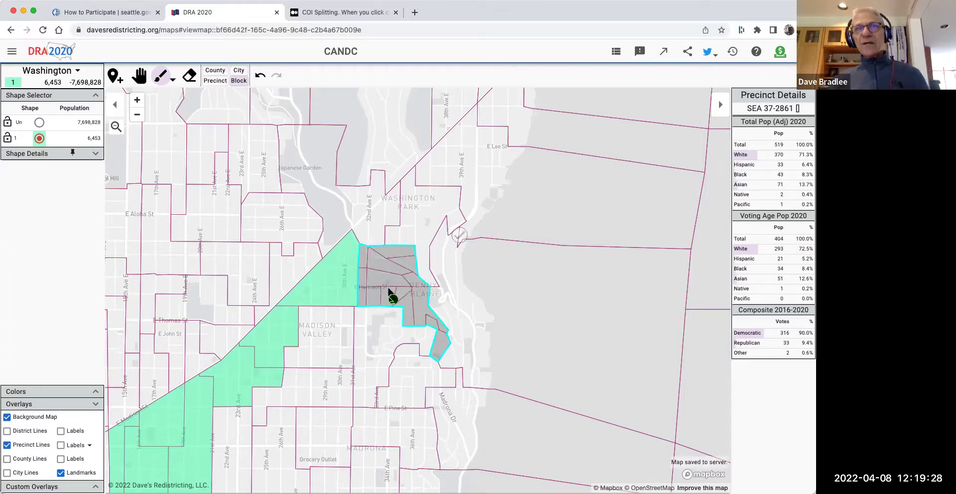
# Paint the western and central blocks of precinct SEA 37-2861 around E Harrison St into shape 1.
pyautogui.scroll(2, 389, 293)
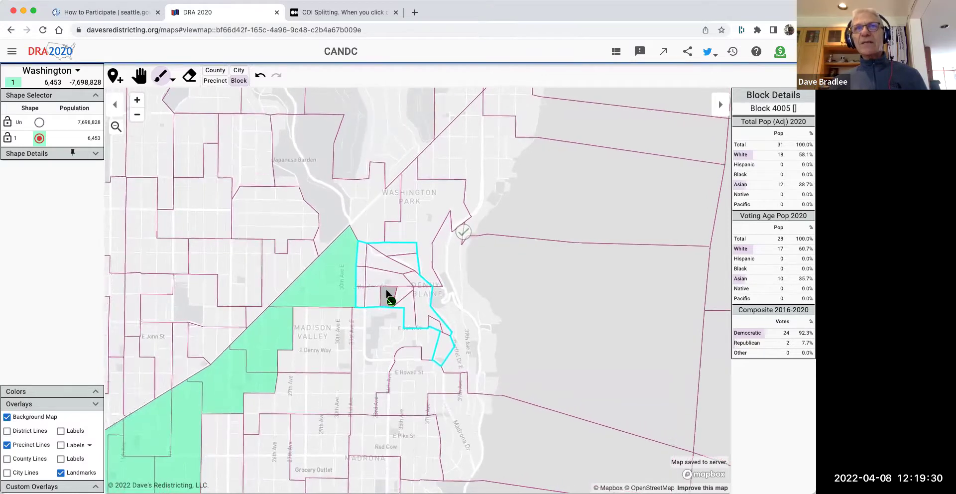
pyautogui.scroll(3, 388, 294)
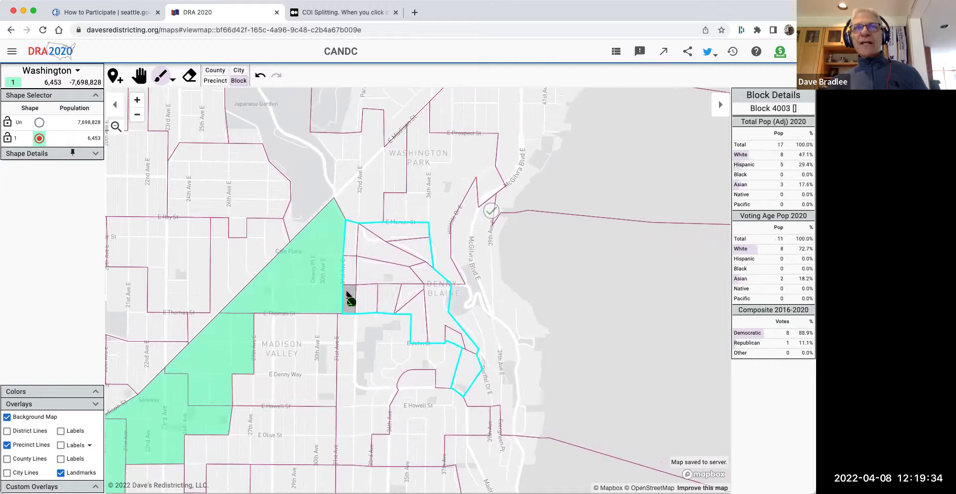
pyautogui.moveTo(348, 295); pyautogui.dragTo(367, 301)
pyautogui.moveTo(348, 262)
pyautogui.mouseDown()
pyautogui.moveTo(372, 249)
pyautogui.moveTo(388, 292)
pyautogui.moveTo(408, 290)
pyautogui.moveTo(414, 306)
pyautogui.moveTo(433, 312)
pyautogui.moveTo(425, 273)
pyautogui.mouseUp()
# Split precinct SEA 37-1911 into blocks and paint five of them into shape 1, from McGilvra Blvd E south past E Howell St.
pyautogui.scroll(2, 394, 276)
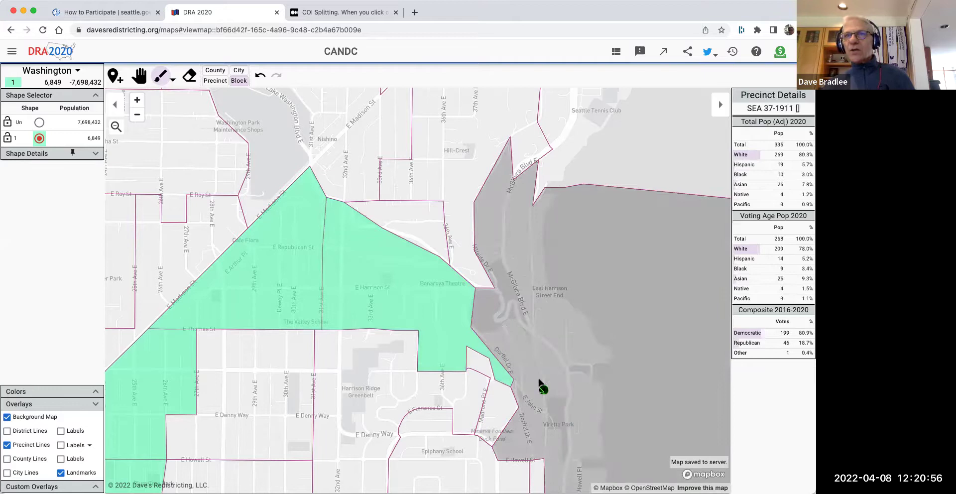
pyautogui.click(540, 383)
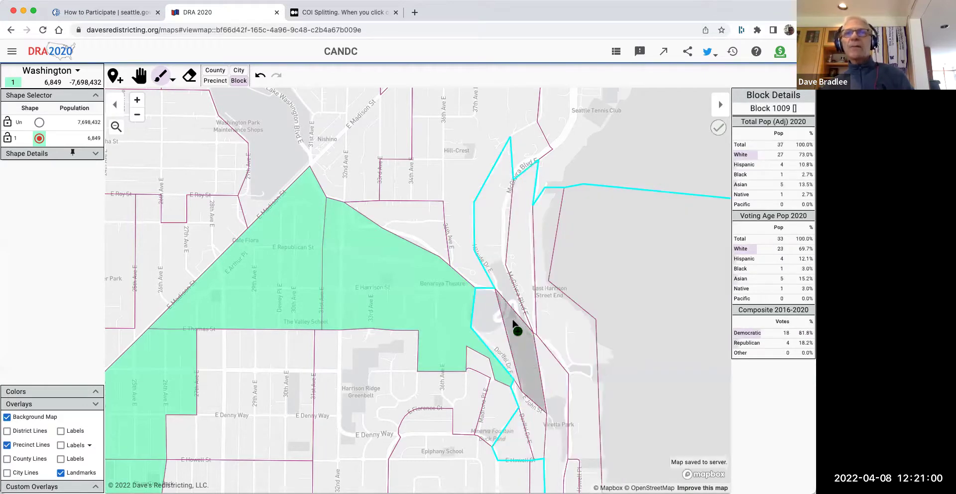
pyautogui.click(498, 334)
pyautogui.click(534, 372)
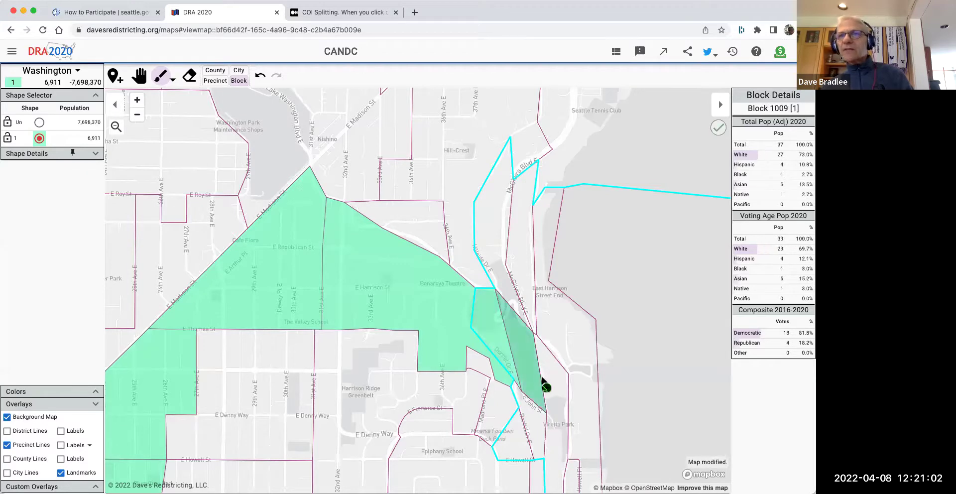
pyautogui.click(545, 383)
pyautogui.click(535, 428)
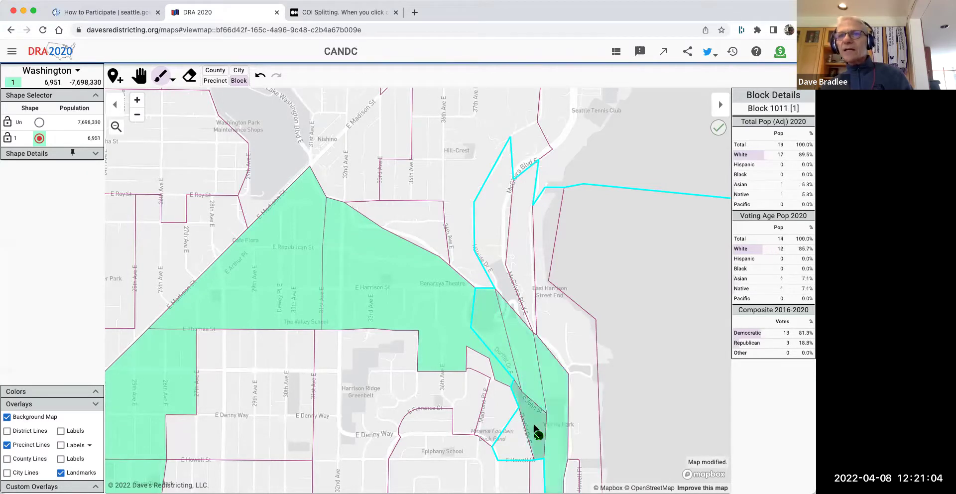
pyautogui.click(568, 475)
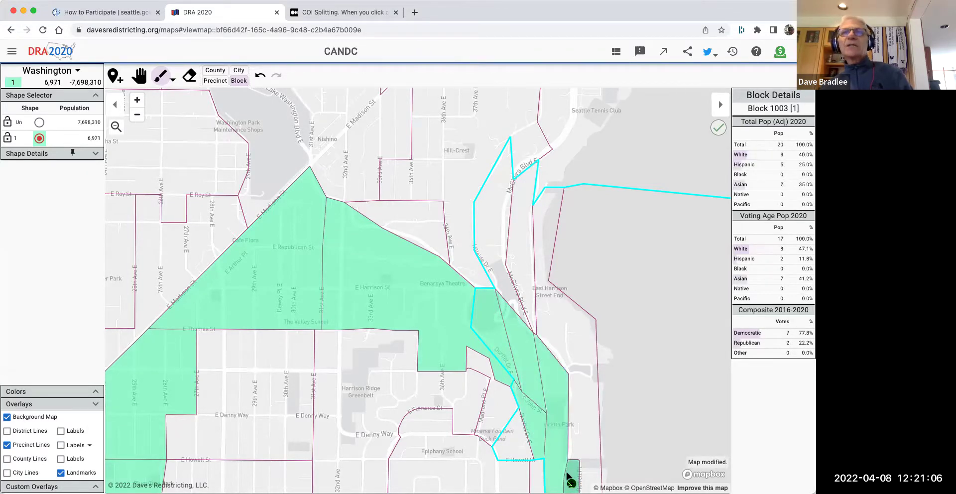
pyautogui.scroll(-2, 291, 411)
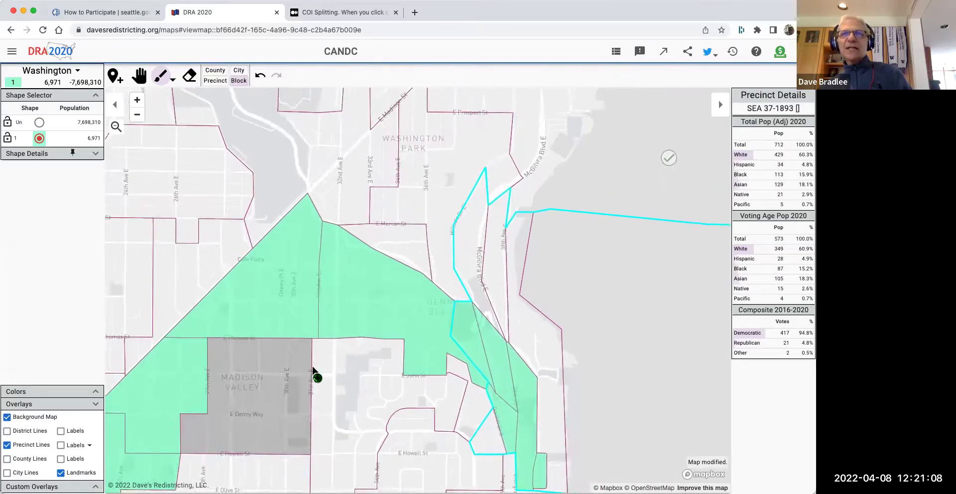
# Paint the western block of precinct SEA 37-1911 just north of E Howell St into shape 1.
pyautogui.scroll(-2, 488, 180)
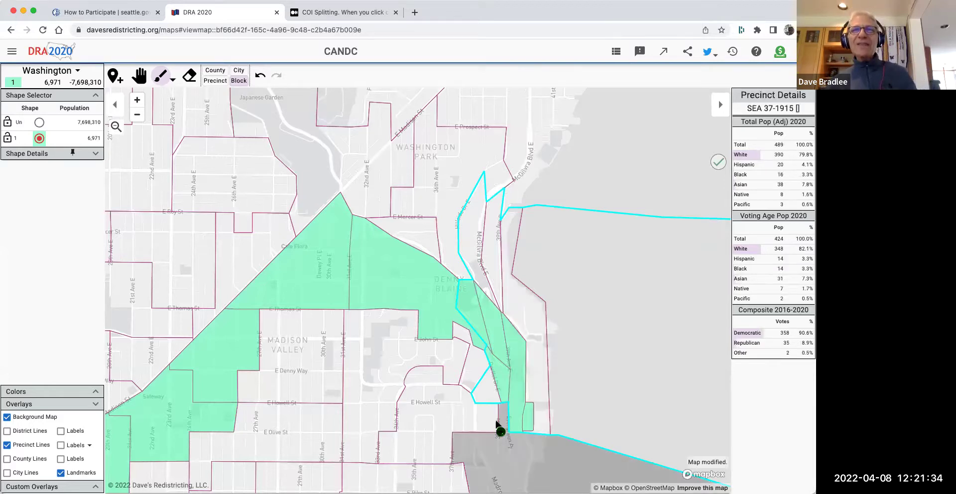
pyautogui.click(489, 392)
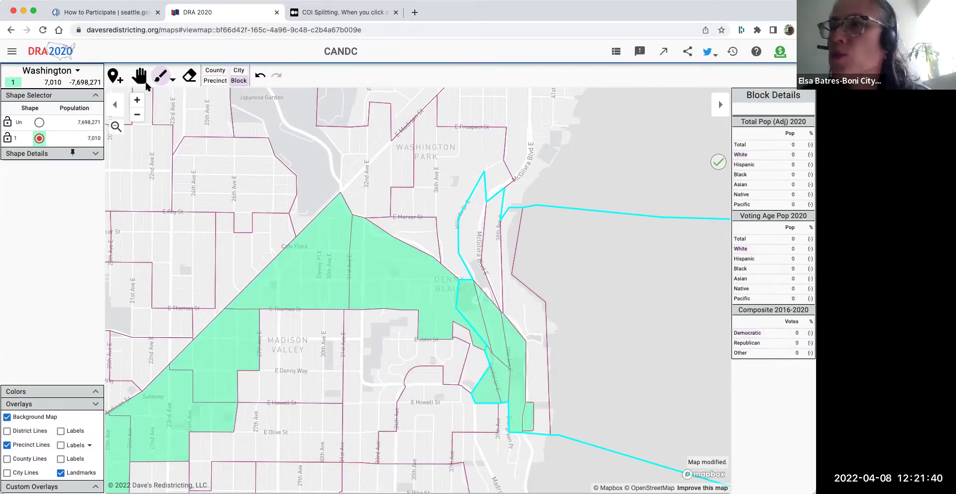
pyautogui.click(139, 77)
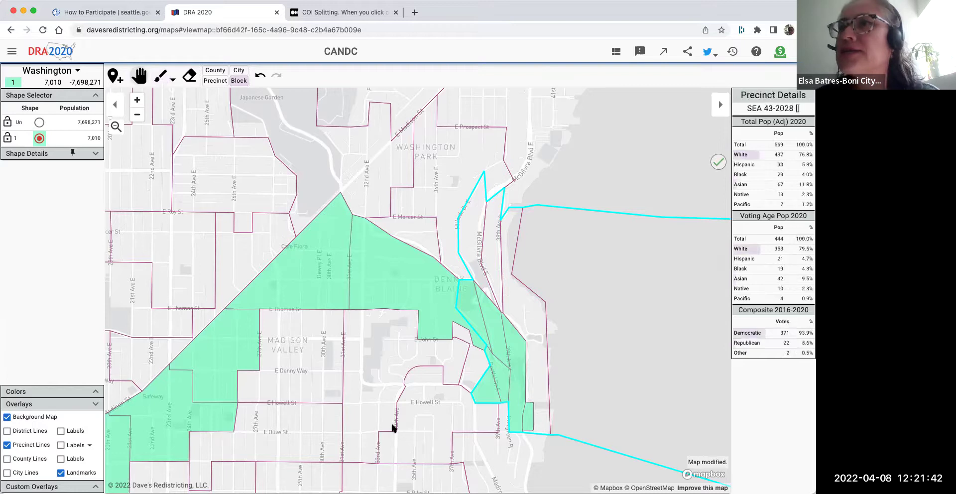
pyautogui.moveTo(327, 402); pyautogui.dragTo(357, 335)
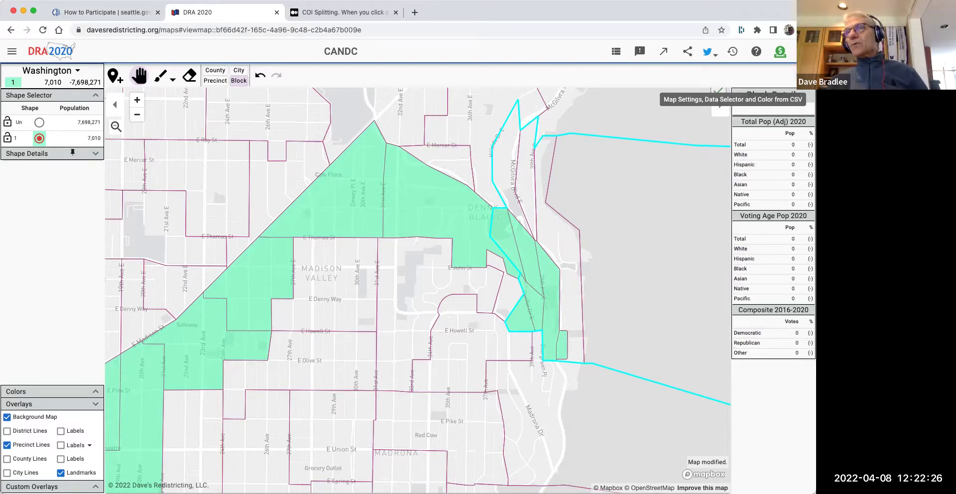
# Try a cyan colour for shape 1 in the community of interest settings, then discard the changes after viewing the colour palettes.
pyautogui.click(720, 106)
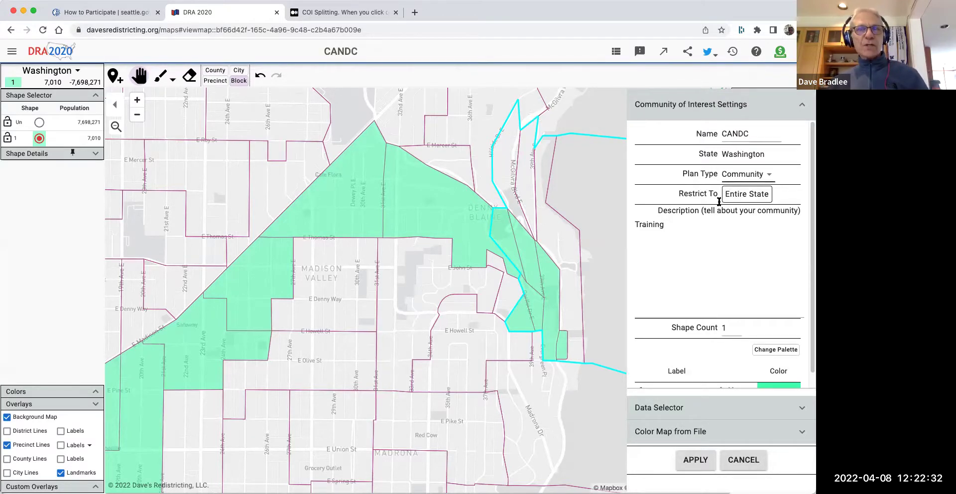
pyautogui.scroll(-1, 722, 270)
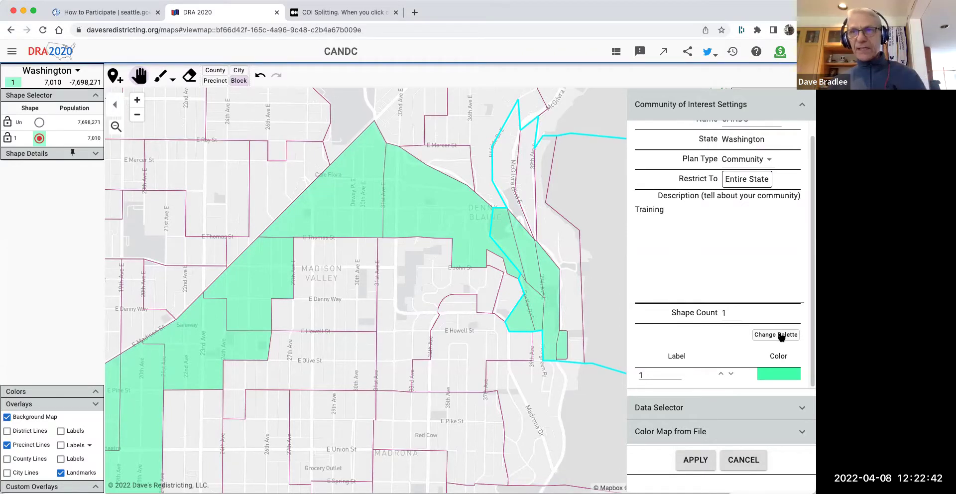
pyautogui.click(781, 373)
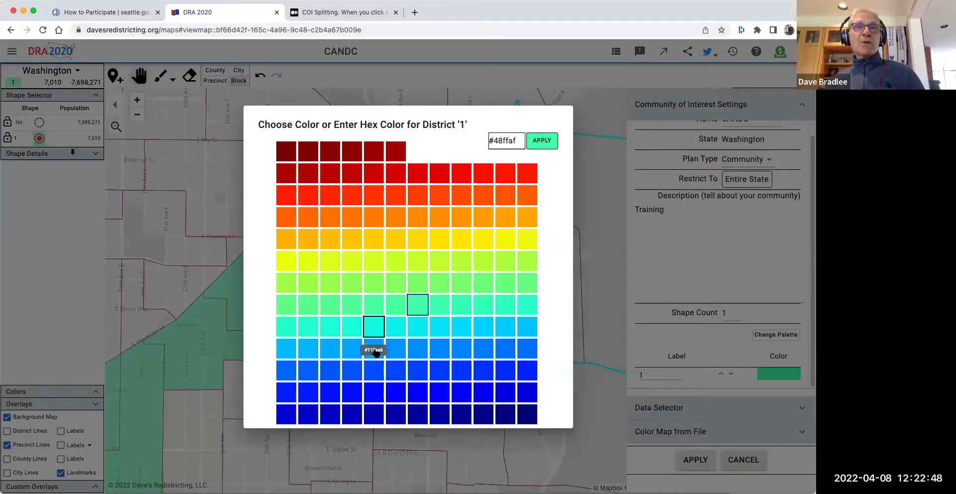
pyautogui.click(392, 323)
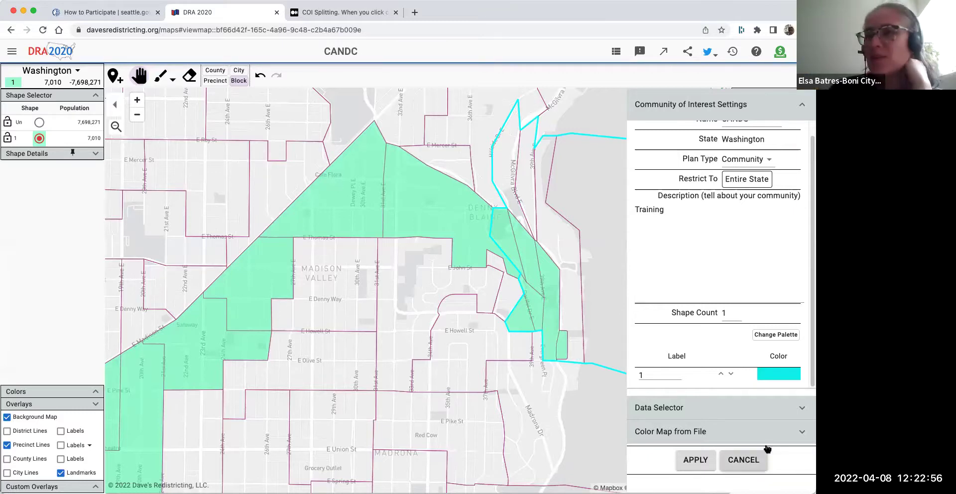
pyautogui.click(782, 333)
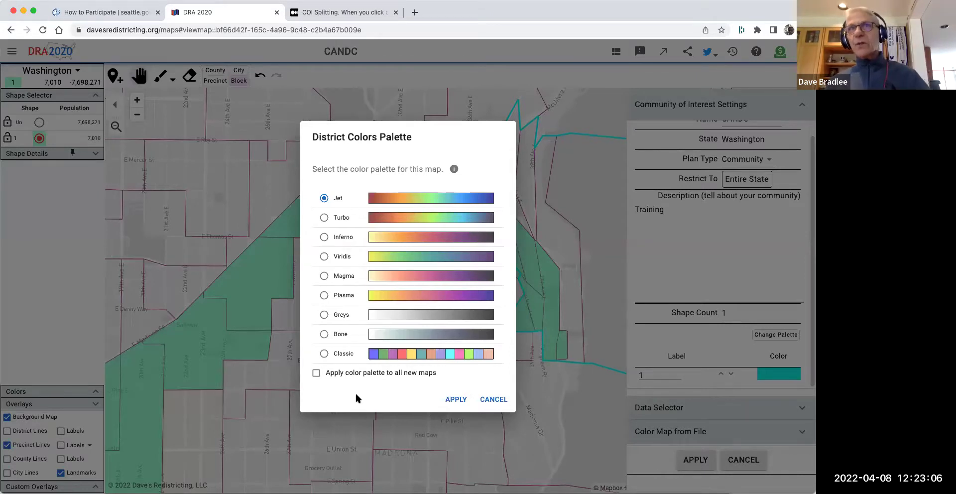
pyautogui.click(494, 401)
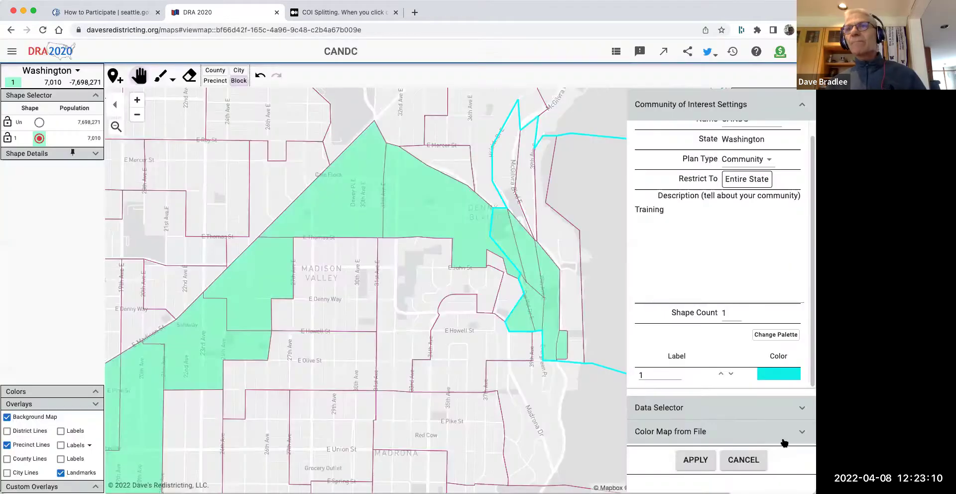
pyautogui.click(755, 461)
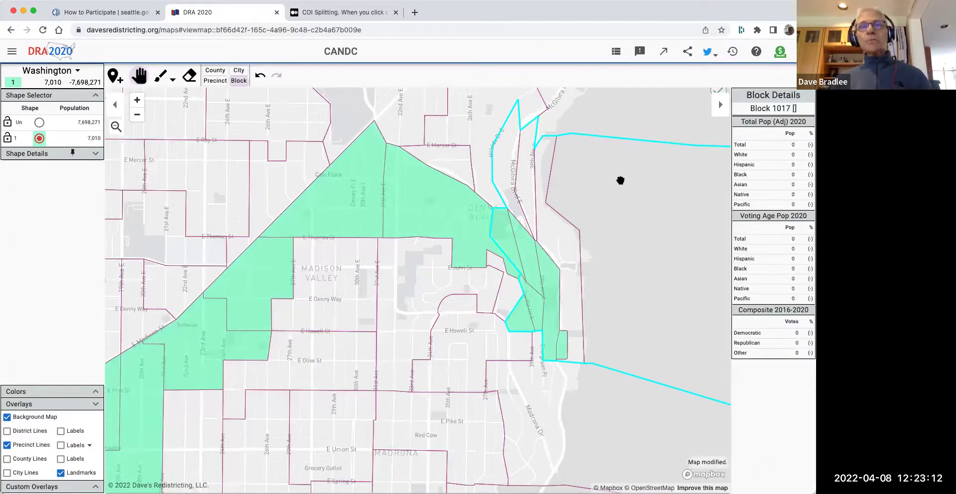
# Return painting to precinct level and paint the precincts from Madison Valley through Madrona to south of E Cherry St into shape 1.
pyautogui.moveTo(644, 272); pyautogui.dragTo(647, 211)
pyautogui.scroll(-3, 313, 293)
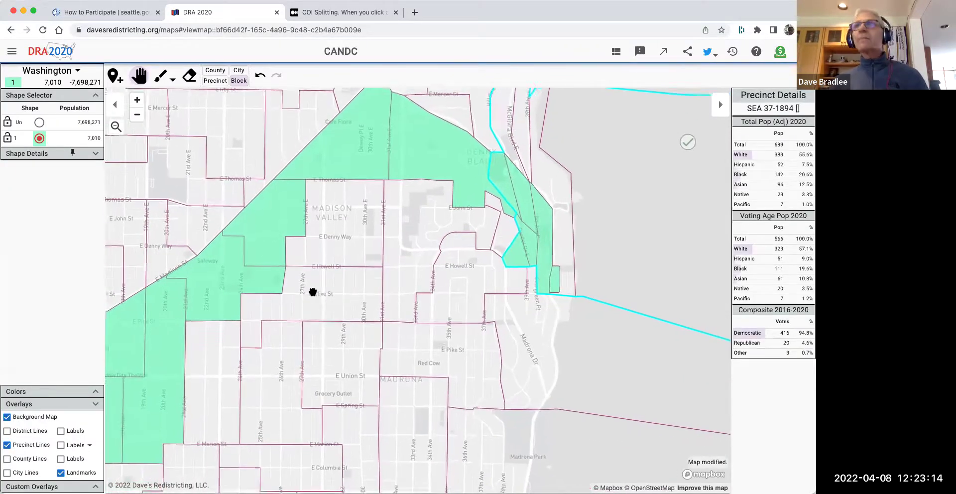
pyautogui.scroll(-2, 313, 293)
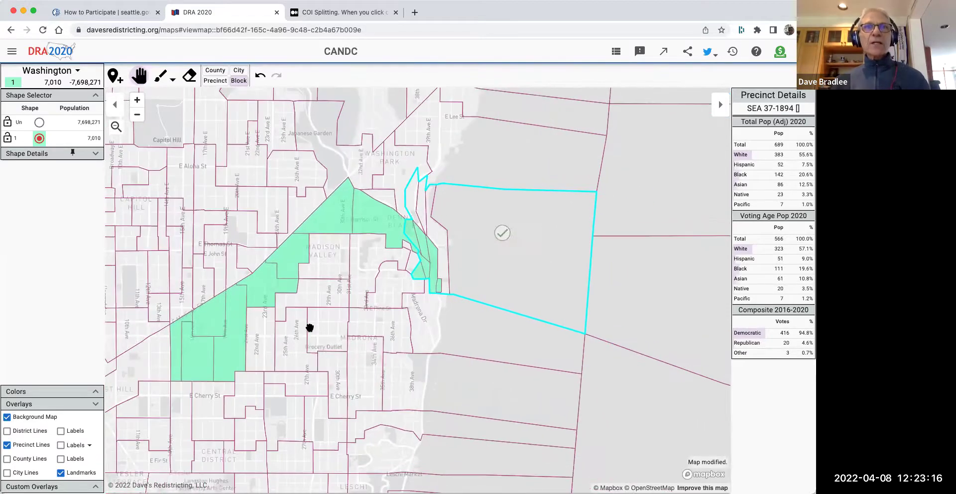
pyautogui.moveTo(331, 357); pyautogui.dragTo(356, 315)
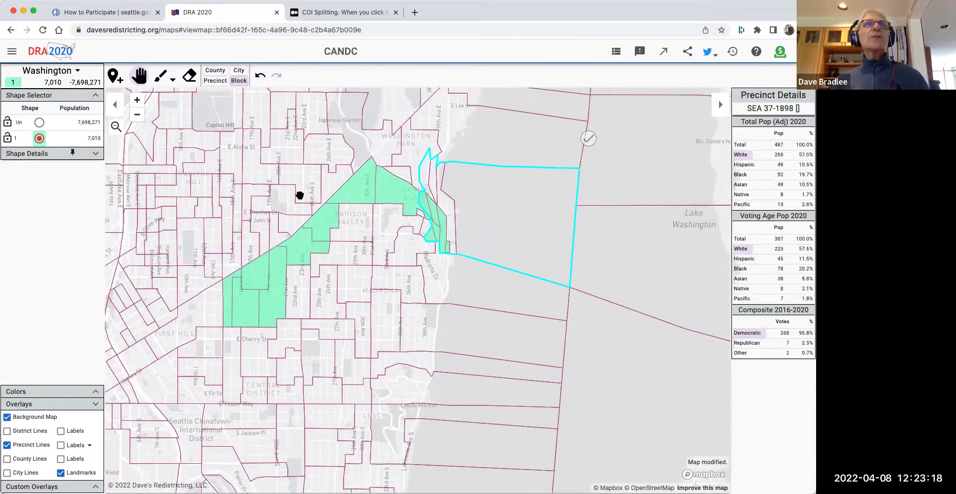
pyautogui.click(216, 80)
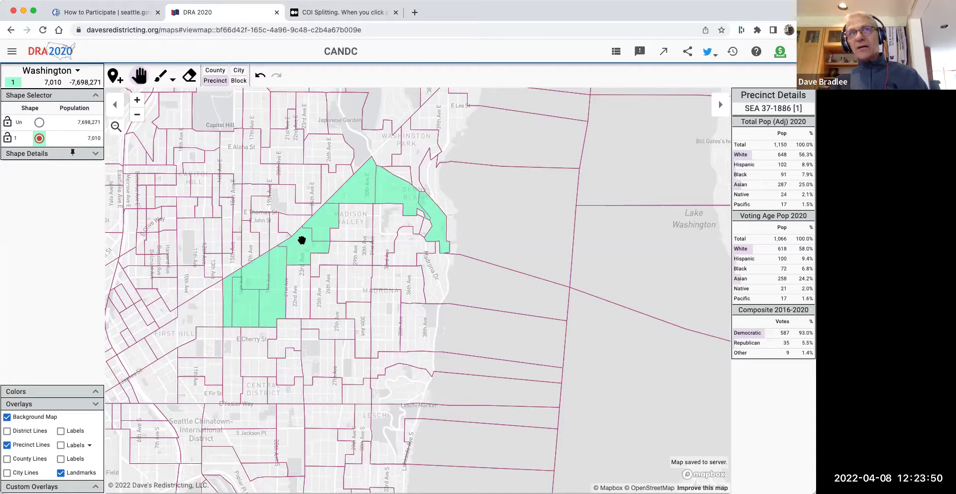
pyautogui.moveTo(401, 358); pyautogui.dragTo(471, 367)
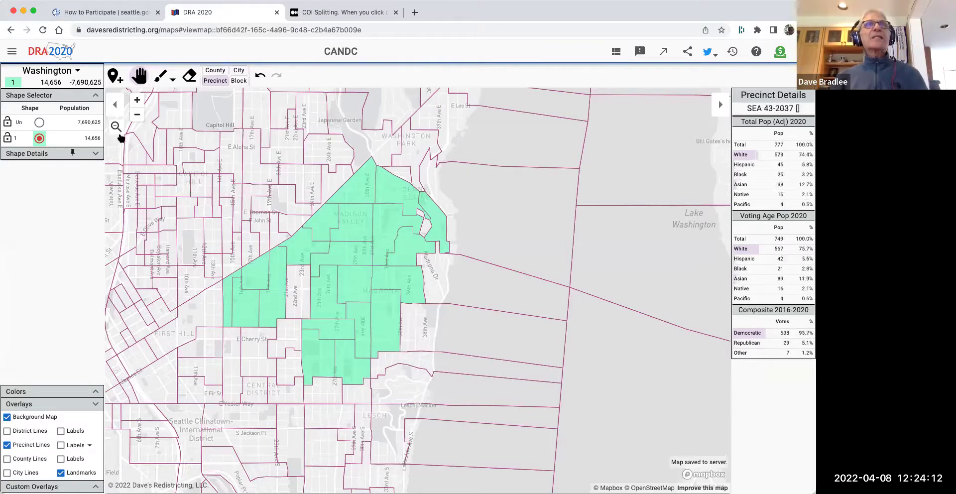
# Paint precinct SEA 37-1885 around 22nd Ave and lakefront precinct SEA 37-1915 in Madrona into shape 1.
pyautogui.click(161, 76)
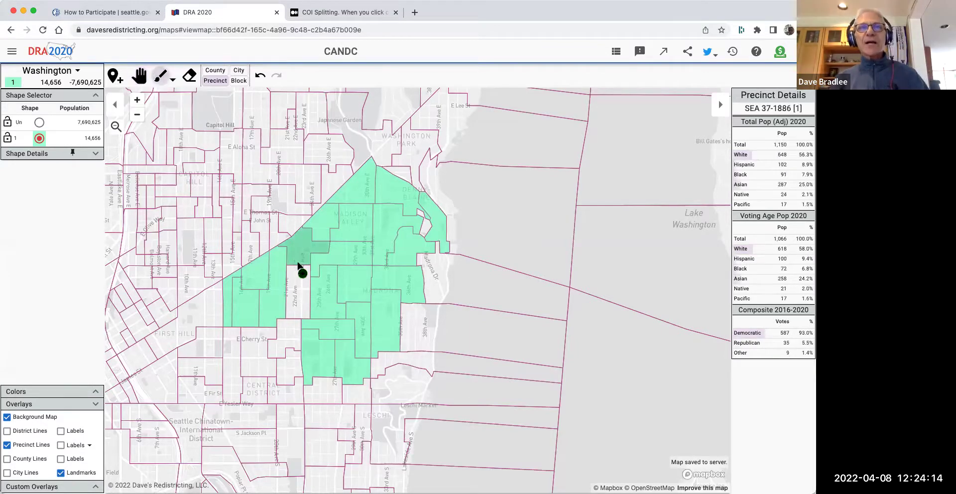
pyautogui.click(301, 297)
pyautogui.click(428, 291)
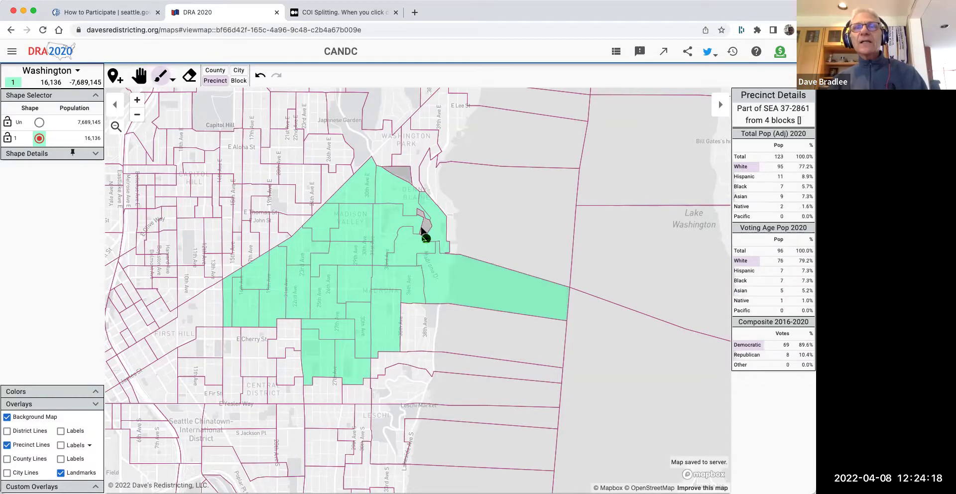
# Set painting to block level and paint the two enclosed gap blocks of precinct SEA 37-2861 into shape 1.
pyautogui.scroll(5, 421, 228)
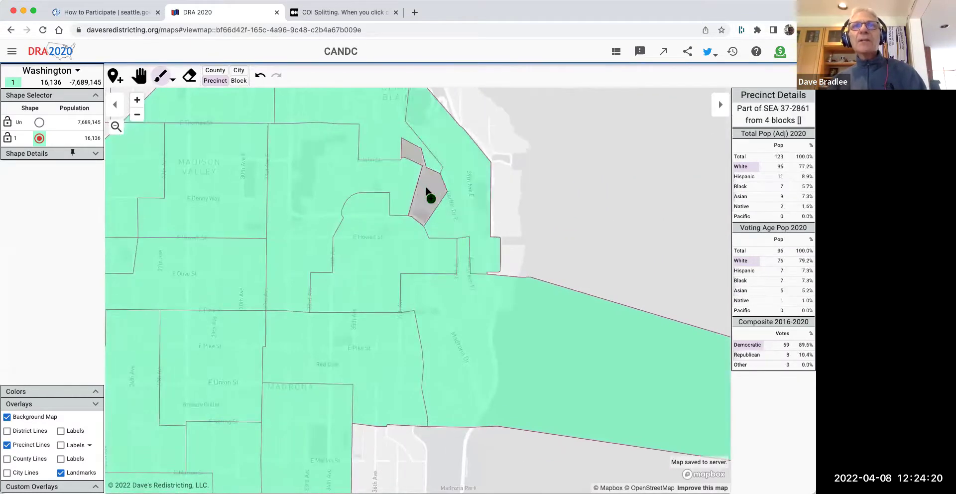
pyautogui.scroll(-3, 383, 195)
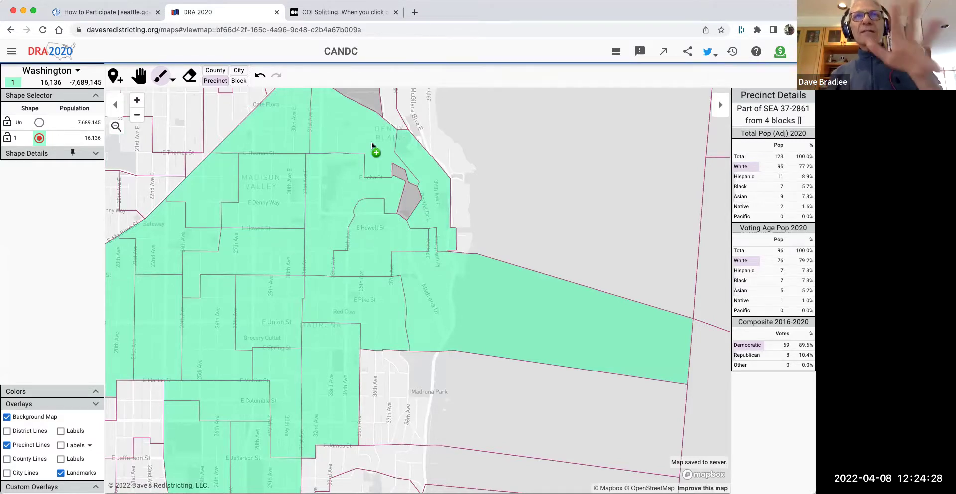
pyautogui.click(244, 83)
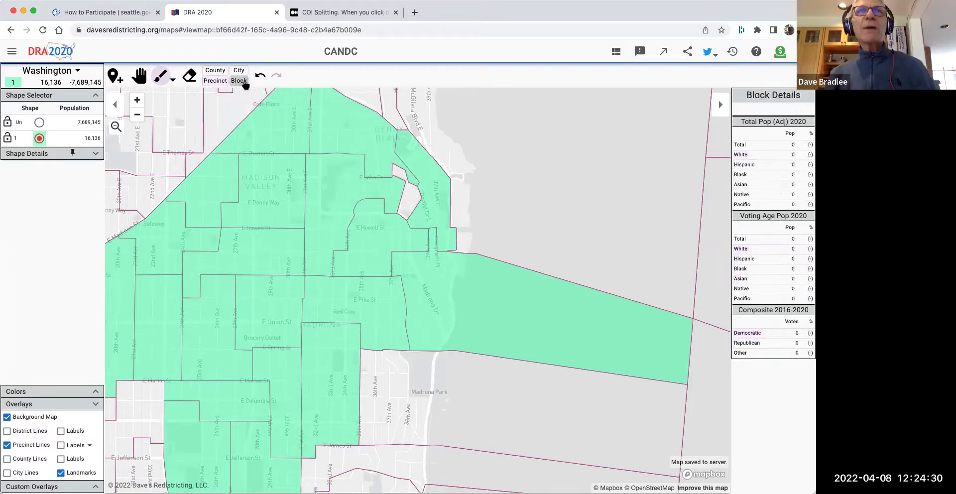
pyautogui.click(407, 200)
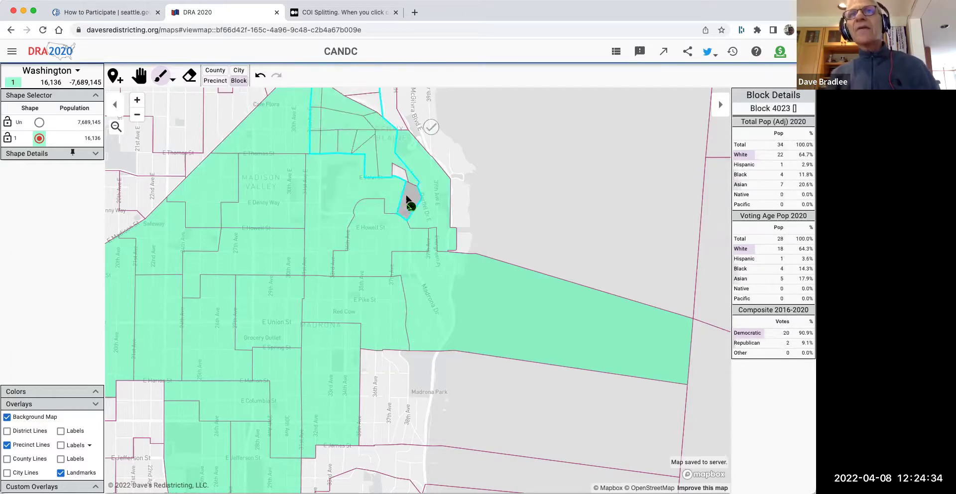
pyautogui.click(396, 171)
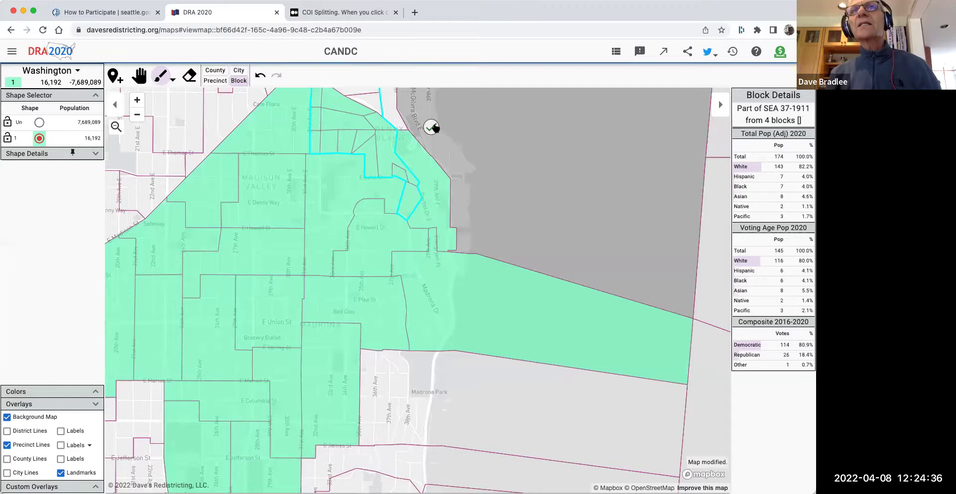
# Switch painting to precinct level and paint the lakefront precincts from Madrona Park south through Leschi, including SEA 37-1916, 37-1903 and 37-1918, into shape 1.
pyautogui.click(217, 80)
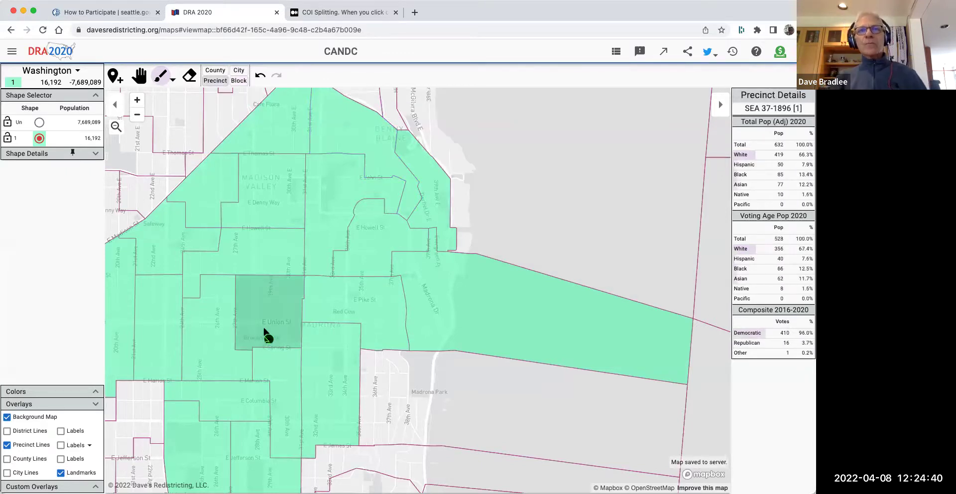
pyautogui.scroll(-3, 154, 341)
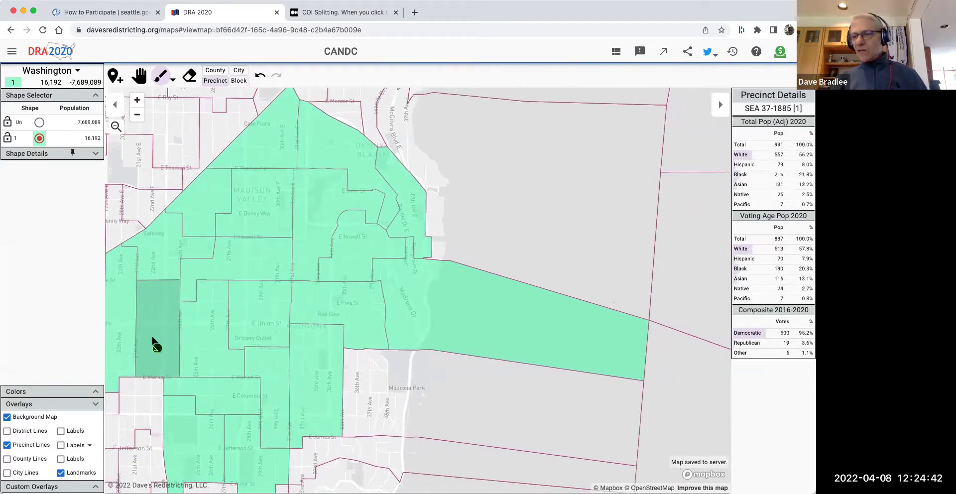
pyautogui.scroll(-5, 154, 341)
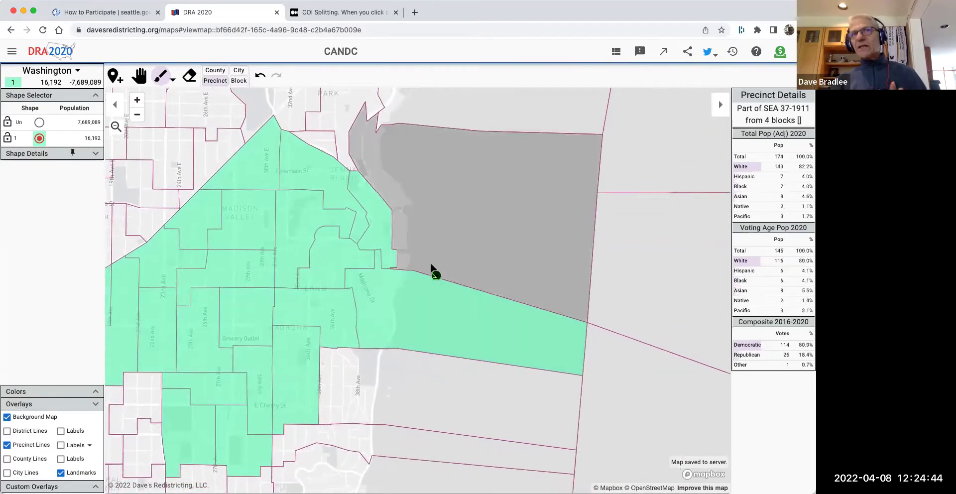
pyautogui.scroll(-3, 470, 271)
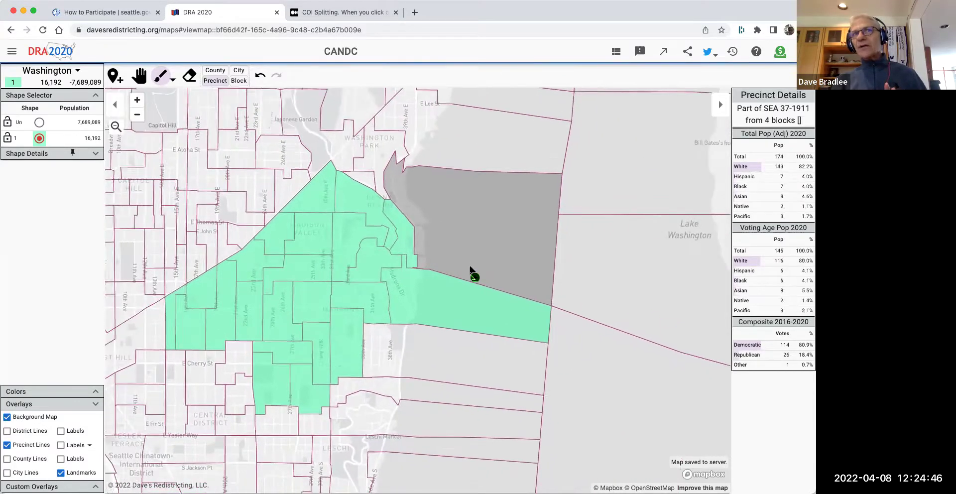
pyautogui.scroll(-3, 471, 272)
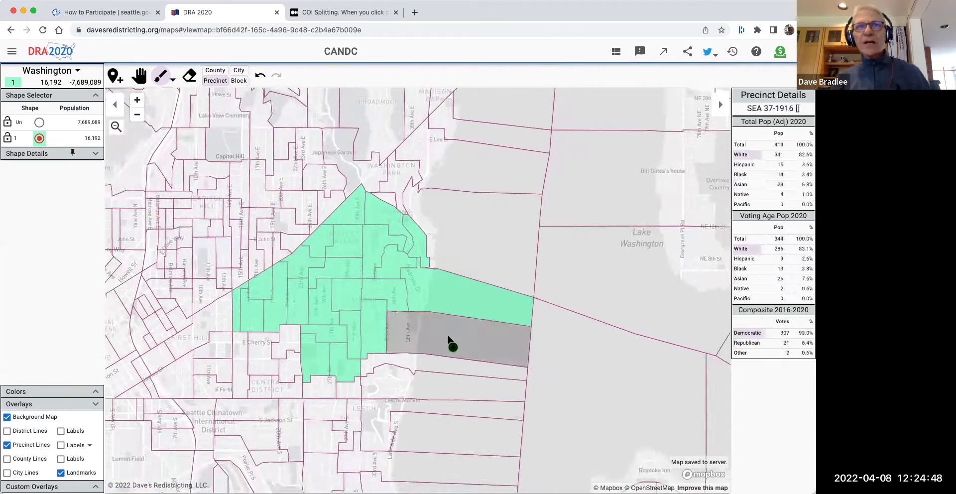
pyautogui.moveTo(404, 356); pyautogui.dragTo(391, 380)
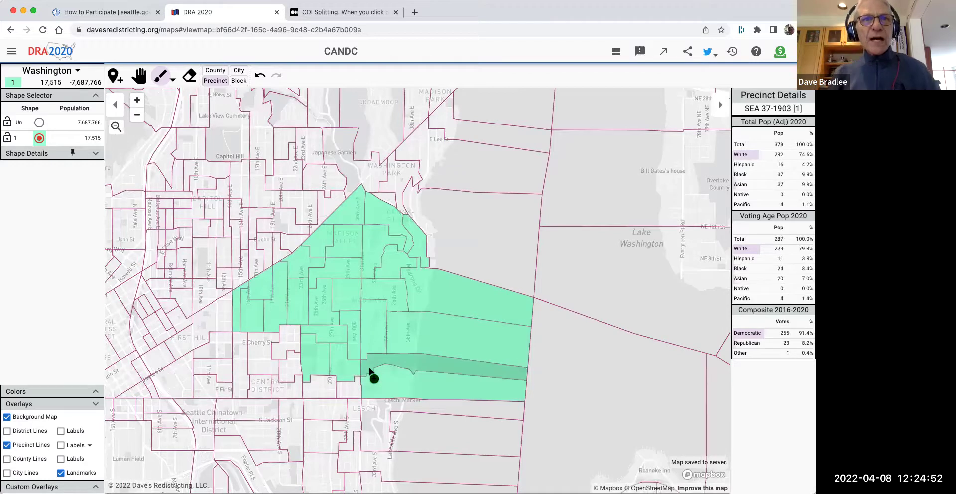
pyautogui.click(377, 421)
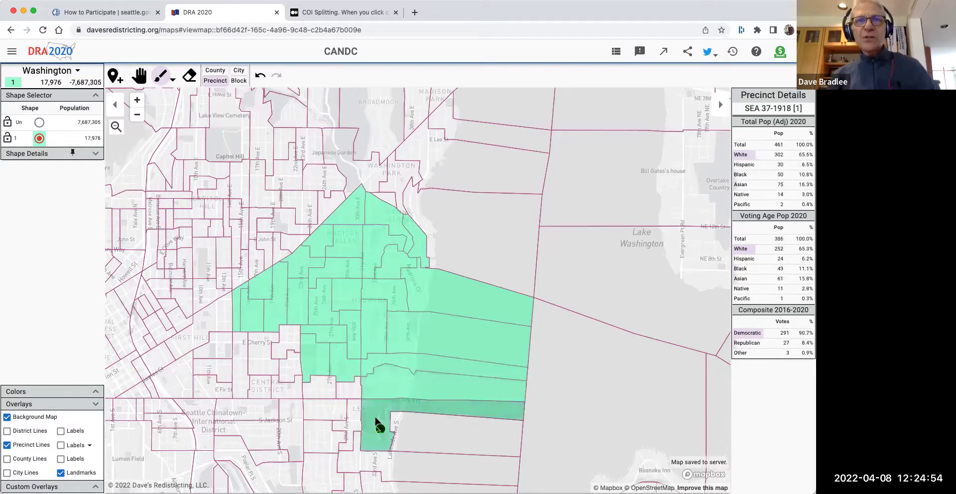
pyautogui.click(369, 470)
# Paint precinct SEA 37-1838 and its neighbouring precinct west of 23rd Ave S, both north of the I-90 corridor, into shape 1.
pyautogui.scroll(-2, 287, 427)
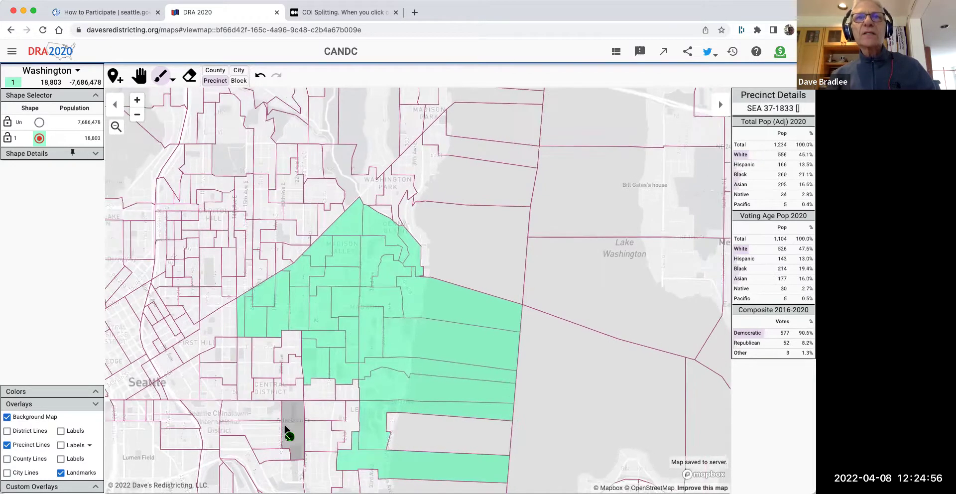
pyautogui.click(138, 77)
pyautogui.moveTo(236, 245)
pyautogui.mouseDown()
pyautogui.moveTo(287, 145)
pyautogui.moveTo(274, 128)
pyautogui.mouseUp()
pyautogui.scroll(2, 429, 345)
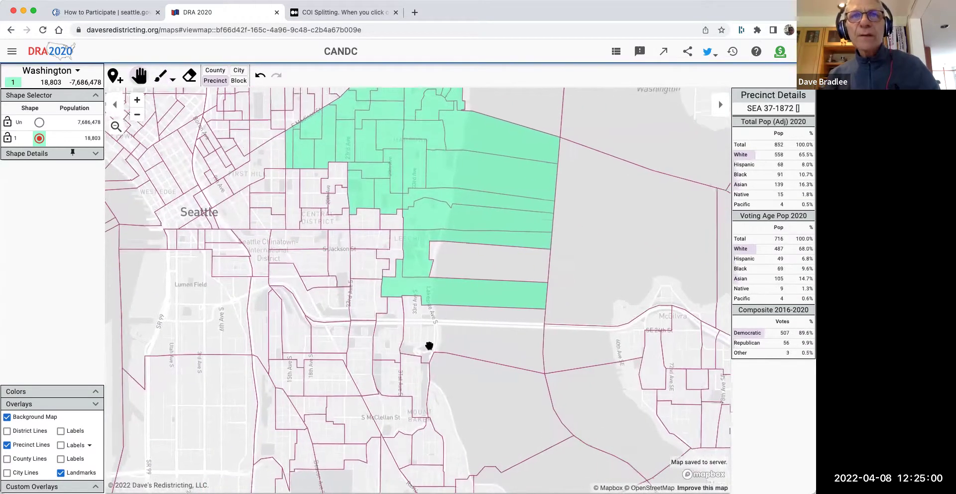
pyautogui.scroll(3, 363, 359)
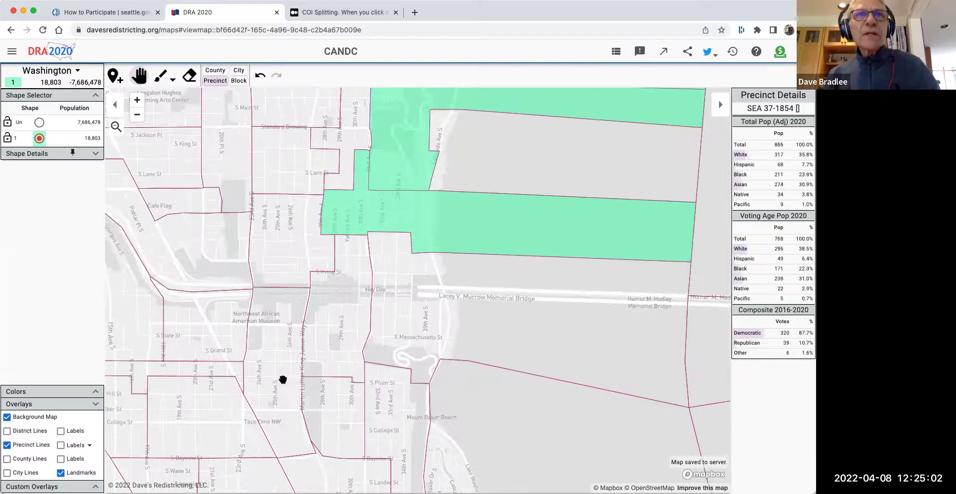
pyautogui.scroll(2, 406, 362)
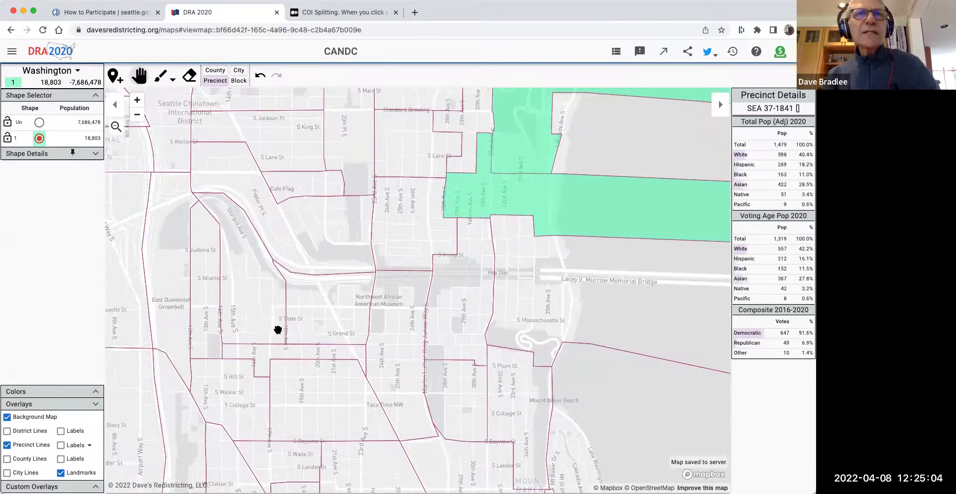
pyautogui.scroll(1, 300, 331)
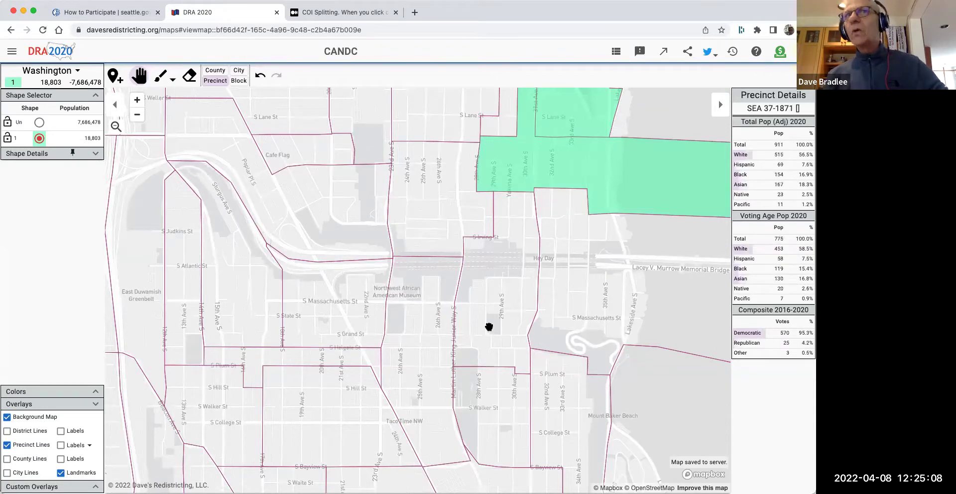
pyautogui.moveTo(471, 342); pyautogui.dragTo(426, 355)
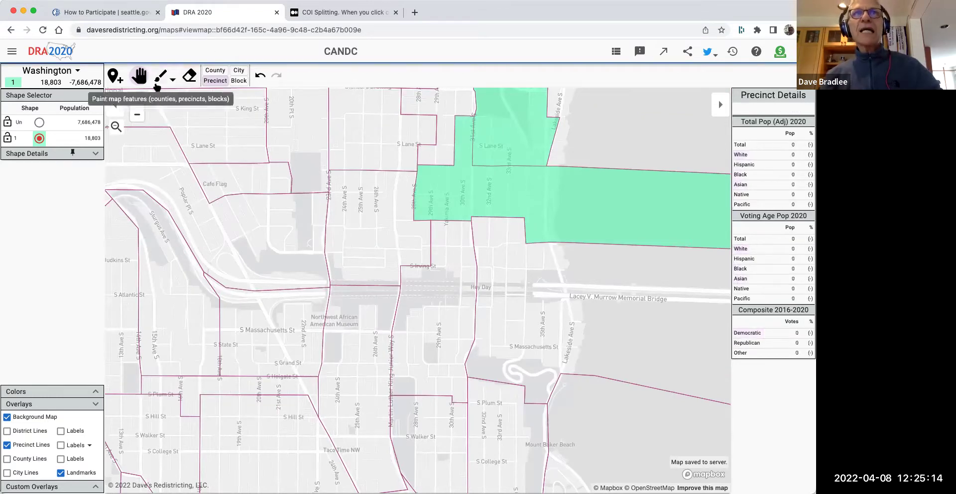
pyautogui.click(161, 77)
pyautogui.click(390, 239)
pyautogui.click(278, 242)
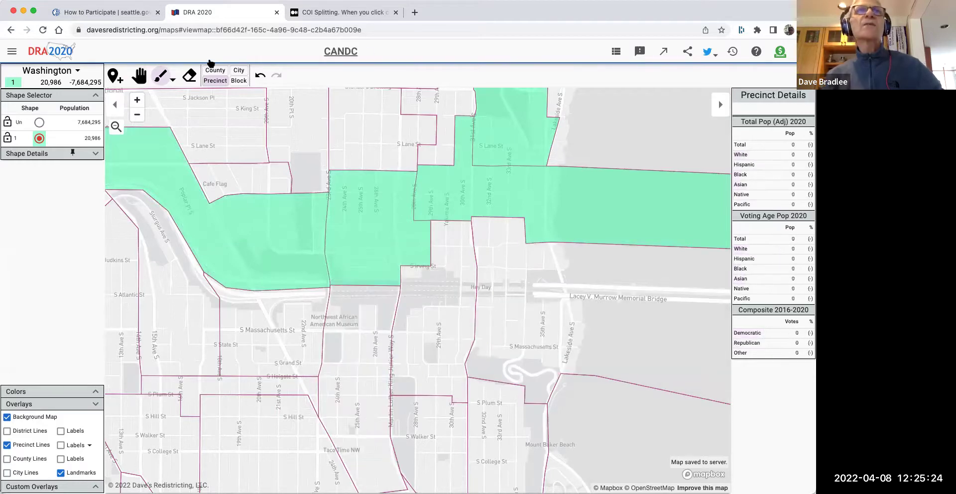
# Switch painting to block level and paint the lakeside blocks of precinct SEA 37-1872 down to S Massachusetts St into shape 1.
pyautogui.click(245, 82)
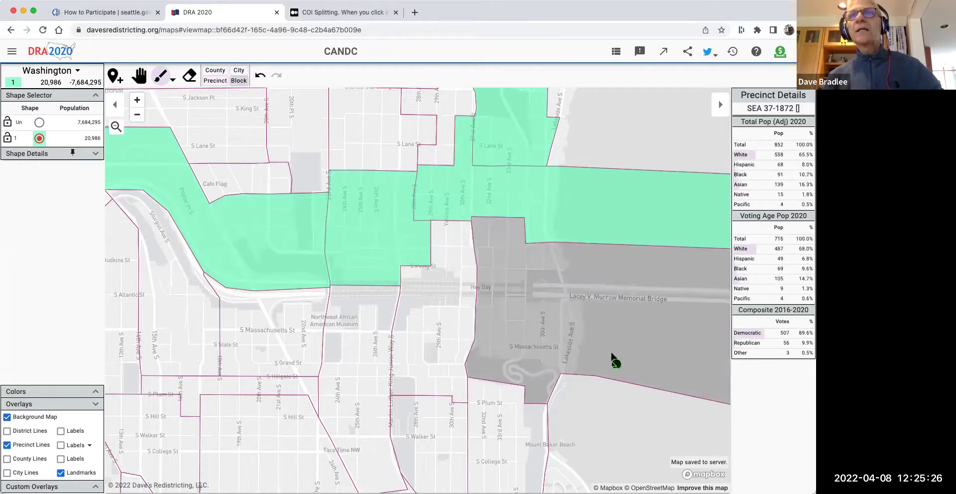
pyautogui.moveTo(530, 246)
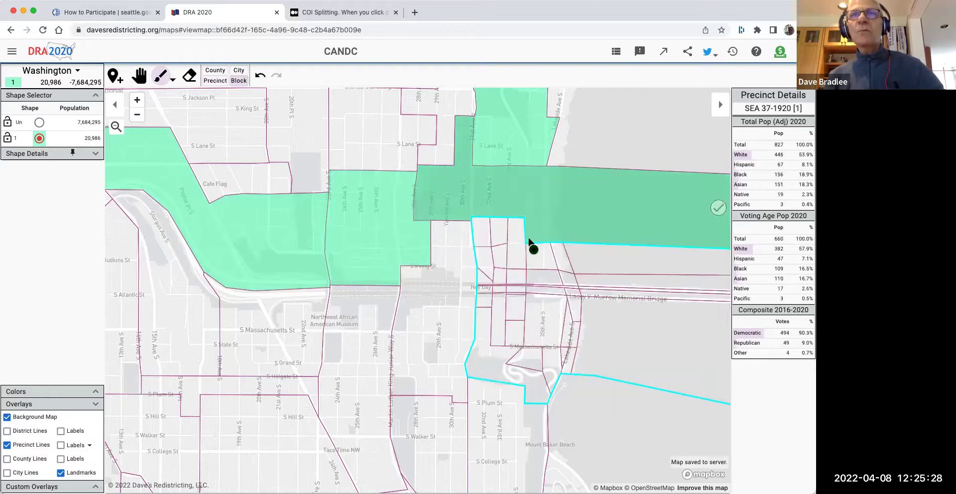
pyautogui.moveTo(481, 236)
pyautogui.mouseDown()
pyautogui.moveTo(512, 230)
pyautogui.moveTo(514, 242)
pyautogui.moveTo(483, 255)
pyautogui.moveTo(555, 258)
pyautogui.moveTo(564, 272)
pyautogui.moveTo(489, 272)
pyautogui.moveTo(485, 290)
pyautogui.moveTo(575, 291)
pyautogui.moveTo(509, 285)
pyautogui.mouseUp()
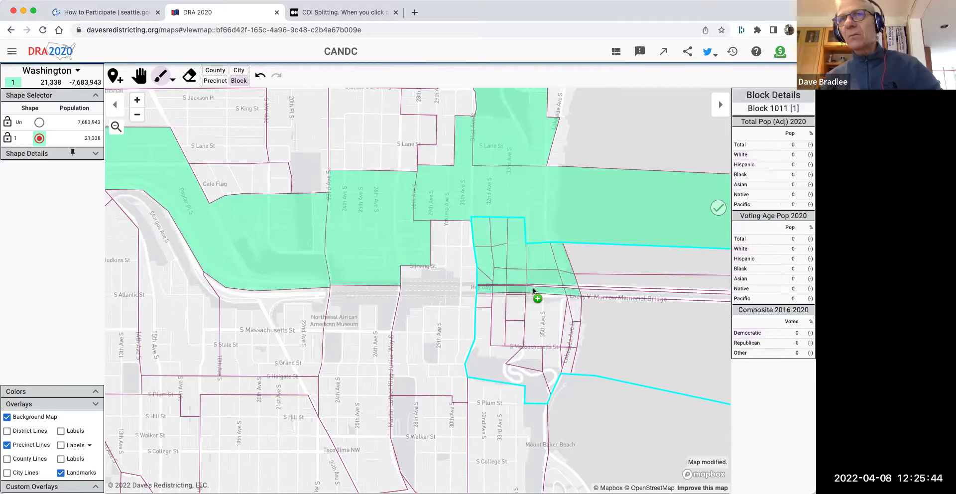
pyautogui.moveTo(576, 291); pyautogui.dragTo(485, 272)
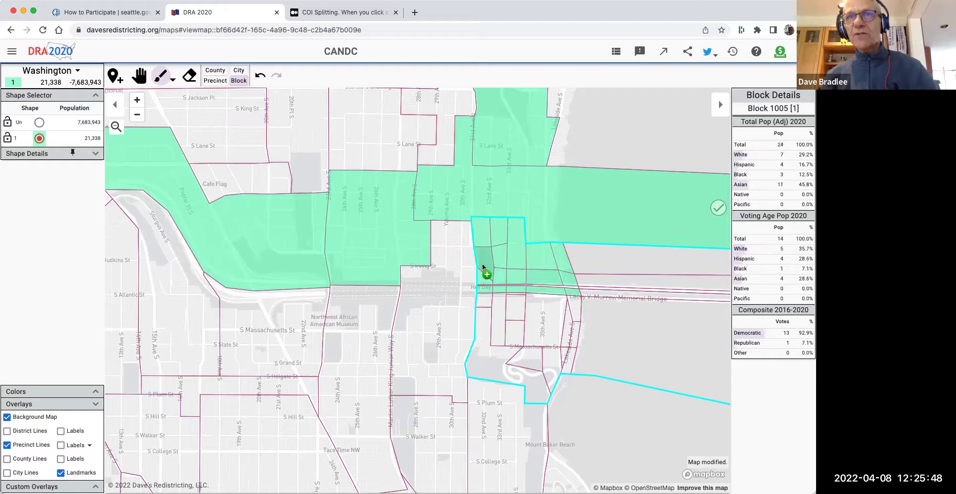
pyautogui.moveTo(480, 267)
pyautogui.mouseDown()
pyautogui.moveTo(484, 314)
pyautogui.moveTo(584, 340)
pyautogui.mouseUp()
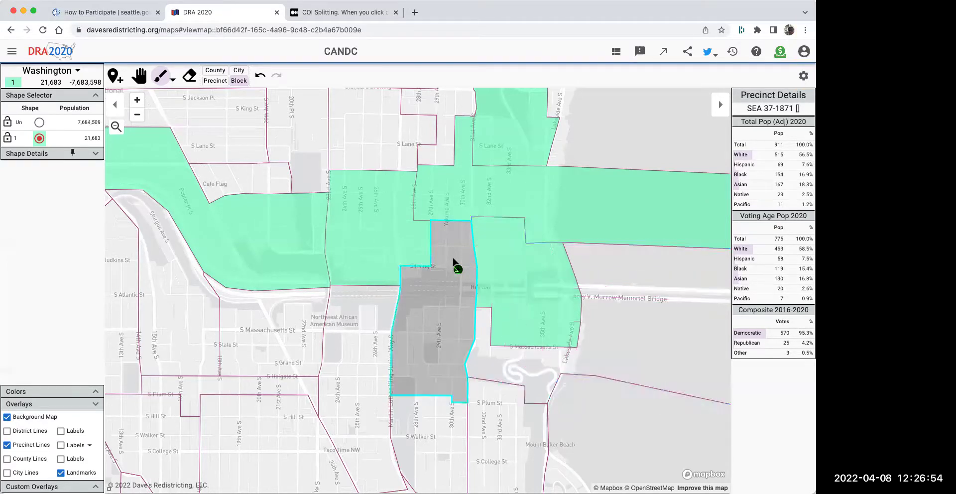
# Paint precinct SEA 37-1871's blocks down to about S Massachusetts St into shape 1, undo the spill into SEA 37-1872, and repaint blocks 1015 and 1014.
pyautogui.click(455, 235)
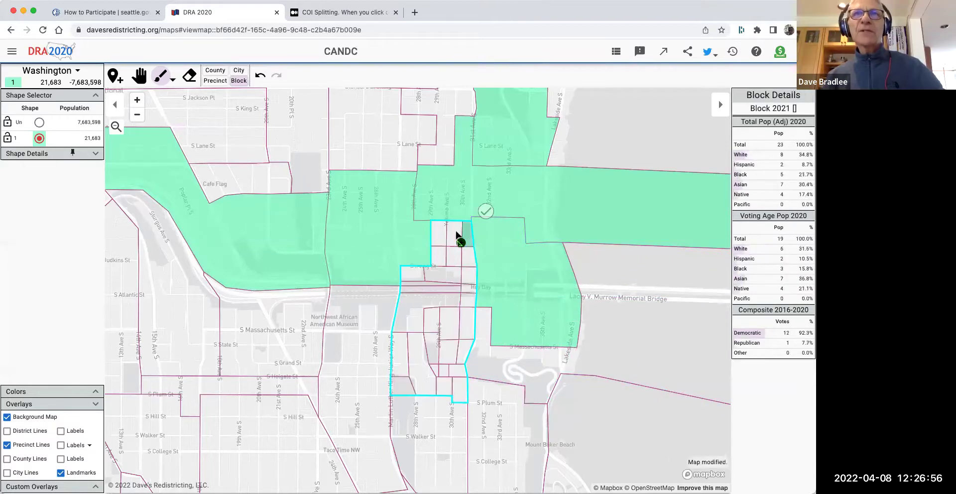
pyautogui.moveTo(441, 259)
pyautogui.mouseDown()
pyautogui.moveTo(420, 273)
pyautogui.moveTo(464, 262)
pyautogui.moveTo(466, 251)
pyautogui.moveTo(468, 263)
pyautogui.moveTo(417, 308)
pyautogui.moveTo(457, 323)
pyautogui.moveTo(478, 315)
pyautogui.moveTo(473, 292)
pyautogui.mouseUp()
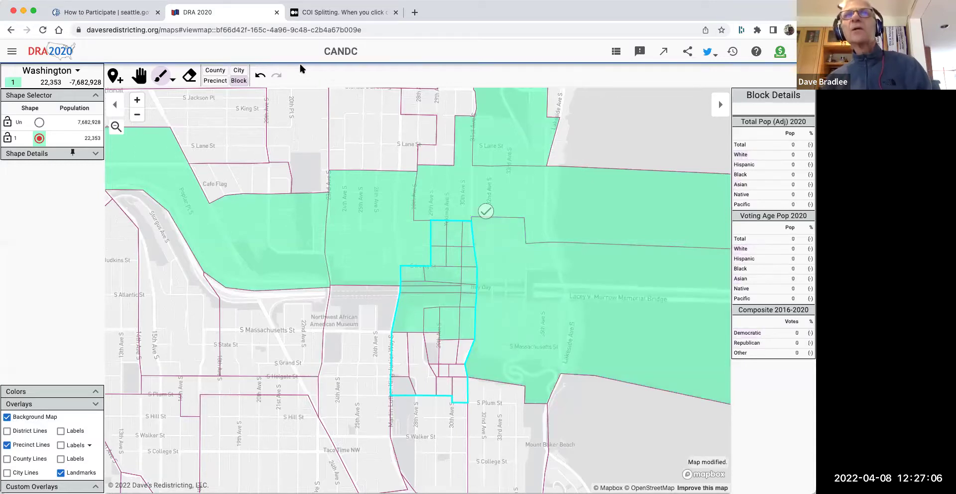
pyautogui.click(259, 77)
pyautogui.click(259, 77)
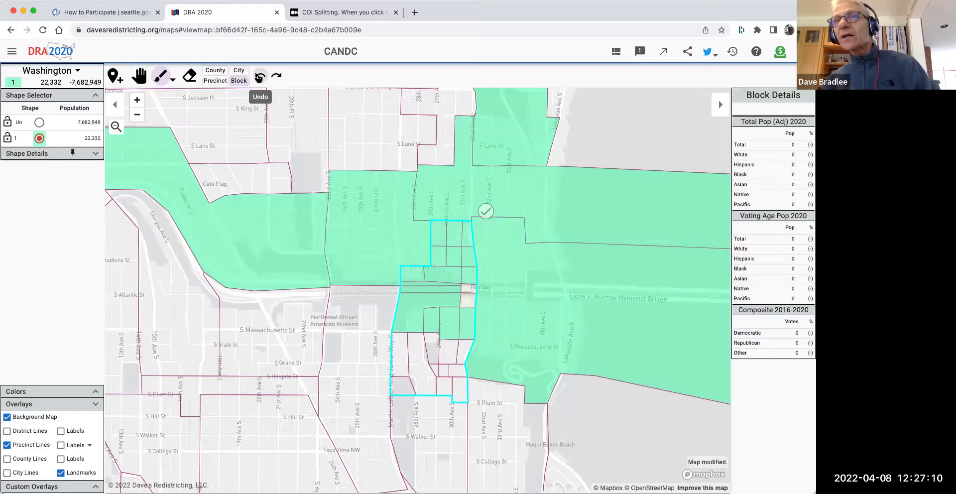
pyautogui.click(259, 78)
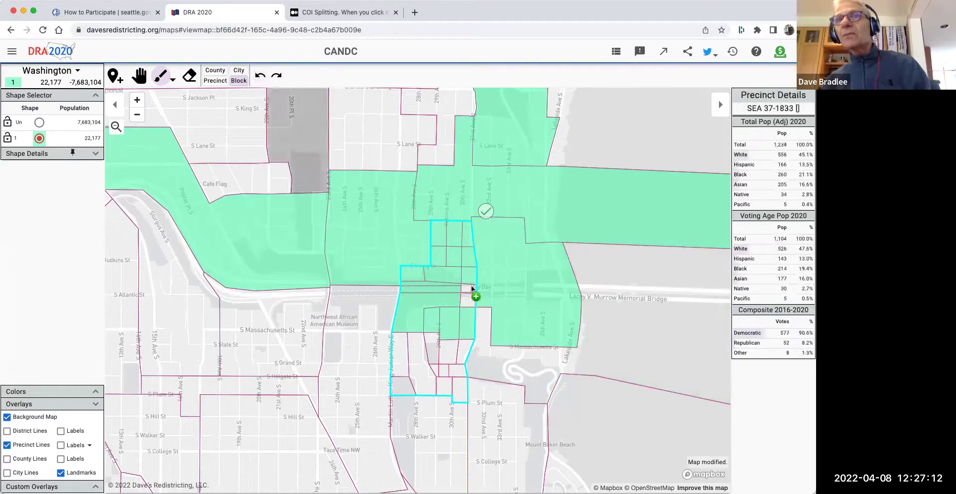
pyautogui.click(468, 301)
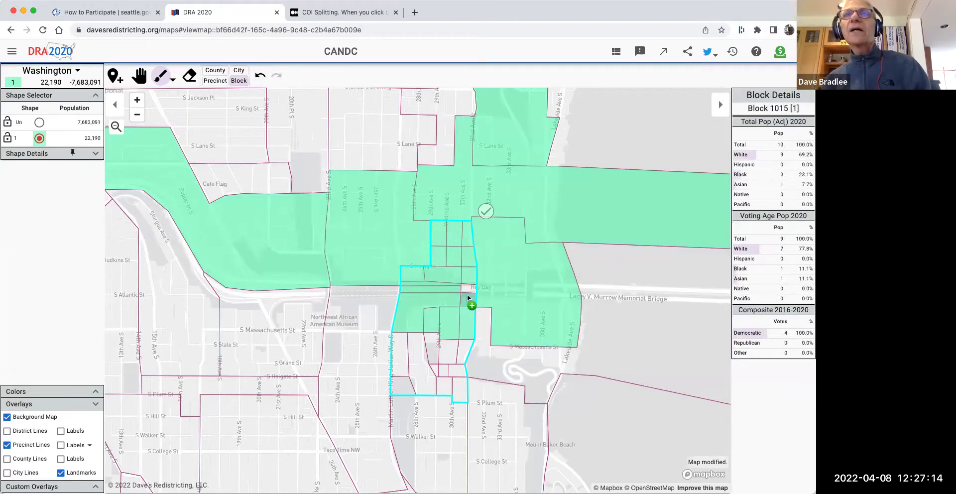
pyautogui.click(467, 286)
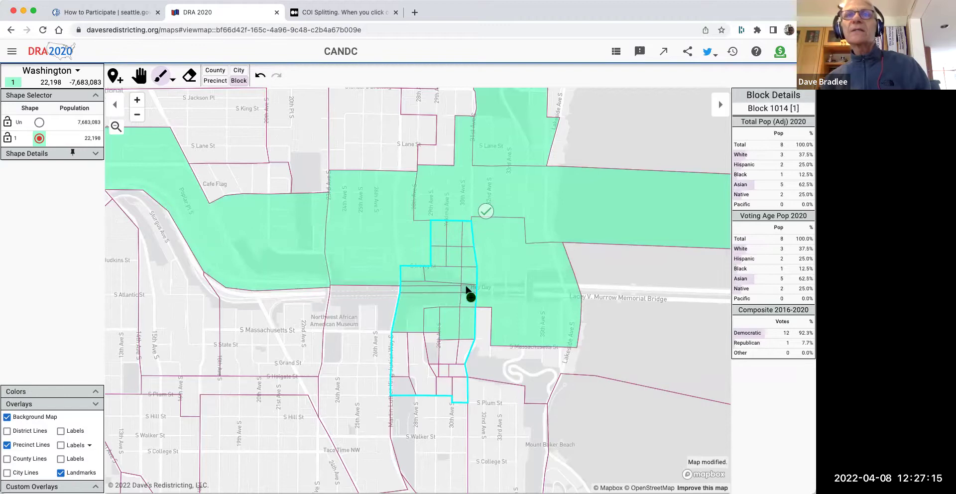
# Paint blocks 2018 and 2012 of SEA 37-1854 and the neighbouring precinct's blocks west of 23rd Ave S, north of S Massachusetts St, into shape 1.
pyautogui.click(361, 310)
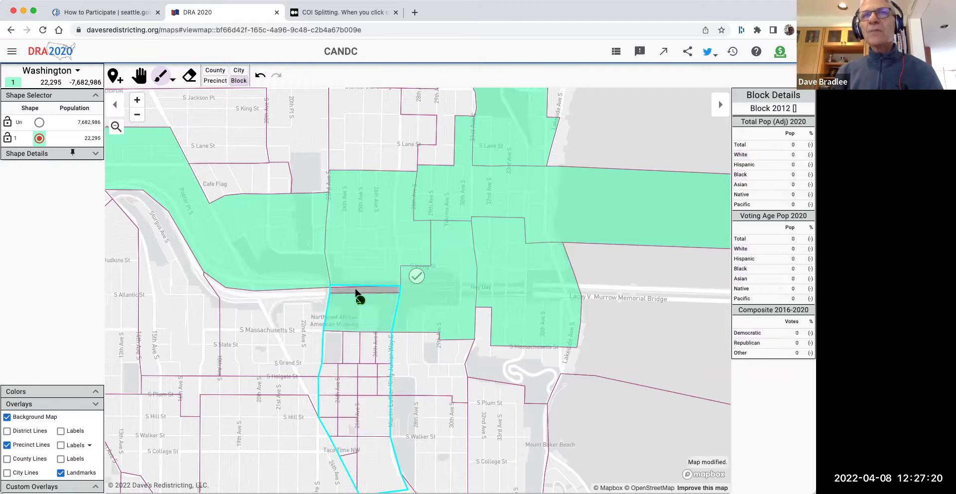
pyautogui.click(356, 288)
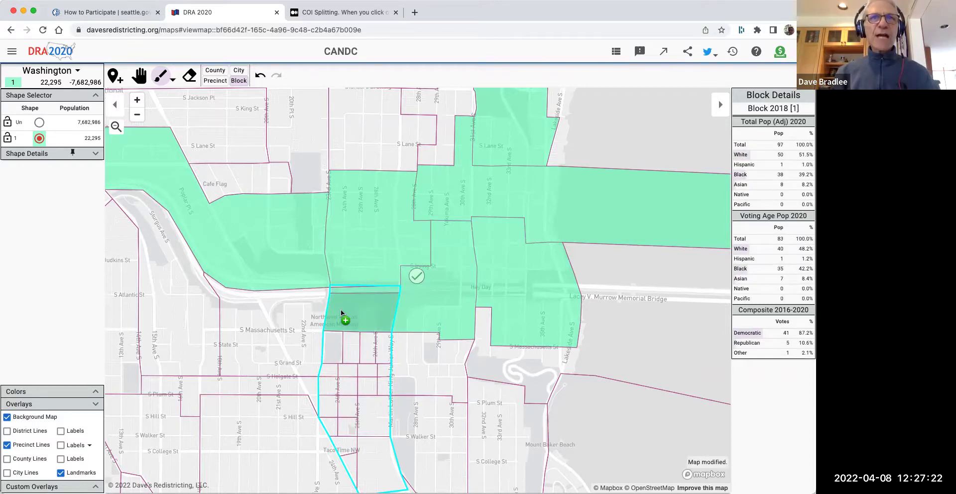
pyautogui.click(300, 300)
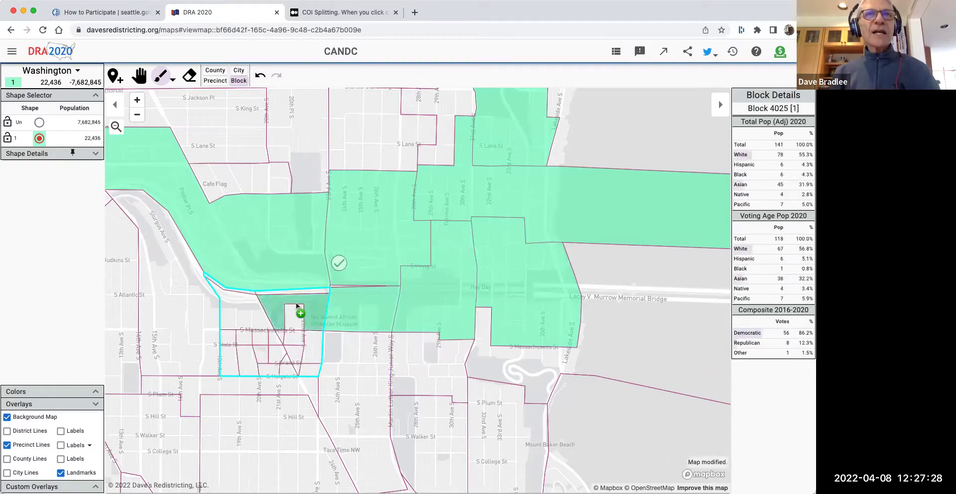
pyautogui.click(260, 314)
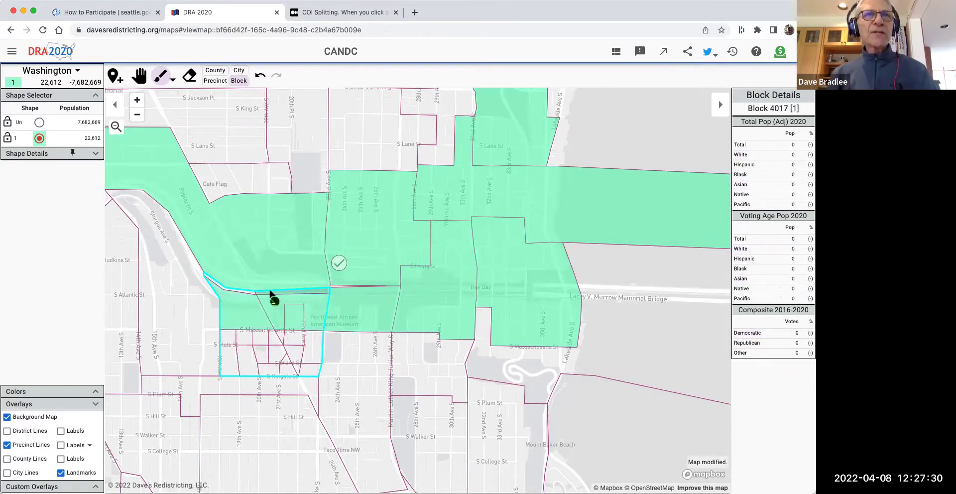
# Undo the accidental repaint of precinct SEA 37-1838 and finish the block editing of precinct SEA 37-1854.
pyautogui.click(351, 290)
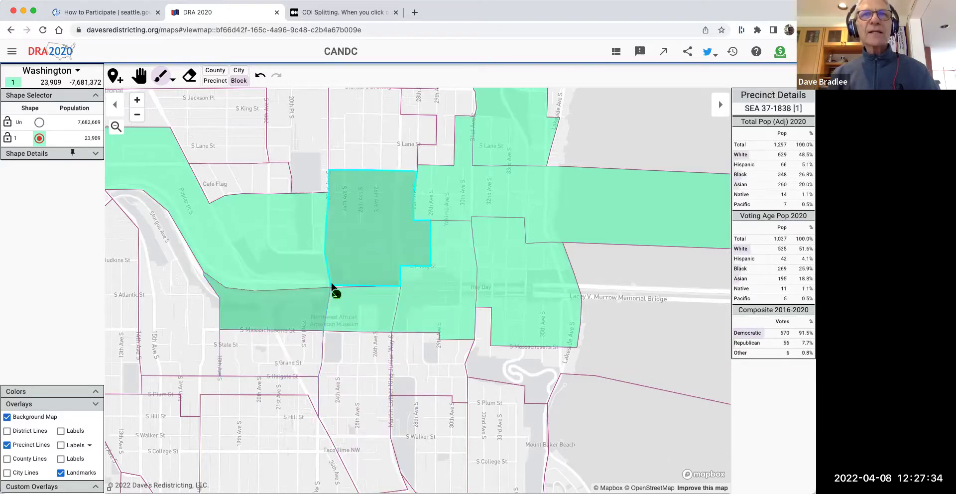
pyautogui.hotkey('ctrl', 'z')
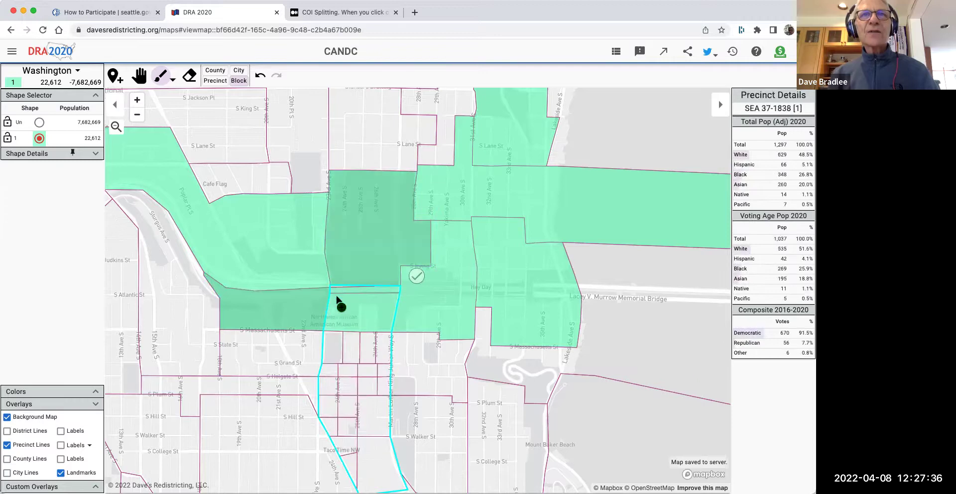
pyautogui.scroll(1, 336, 299)
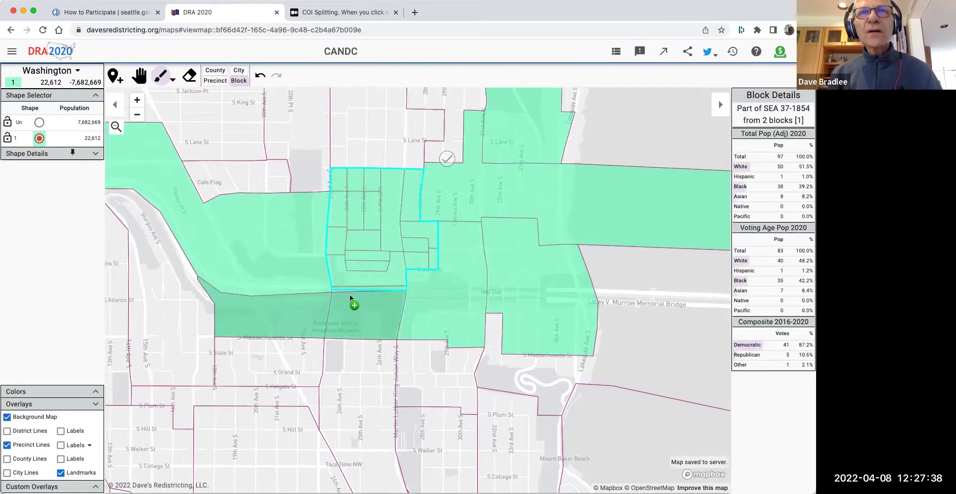
pyautogui.scroll(1, 347, 298)
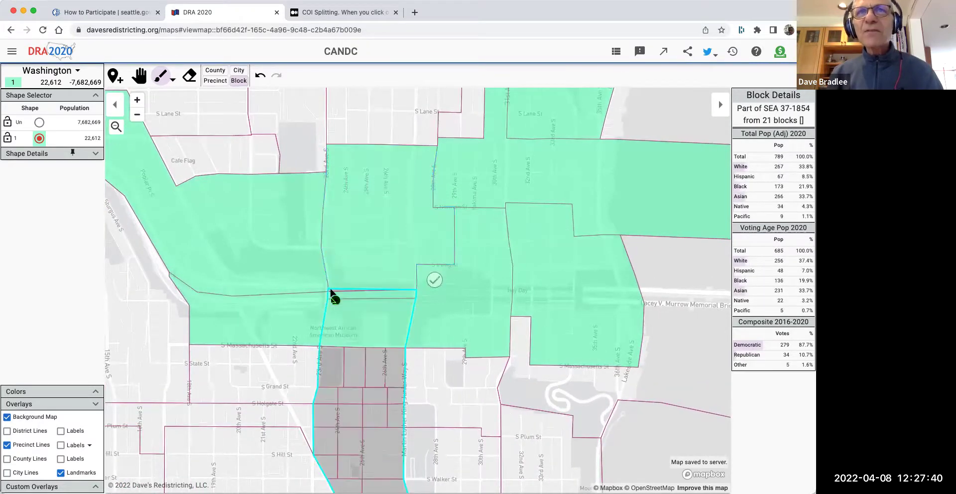
pyautogui.click(331, 290)
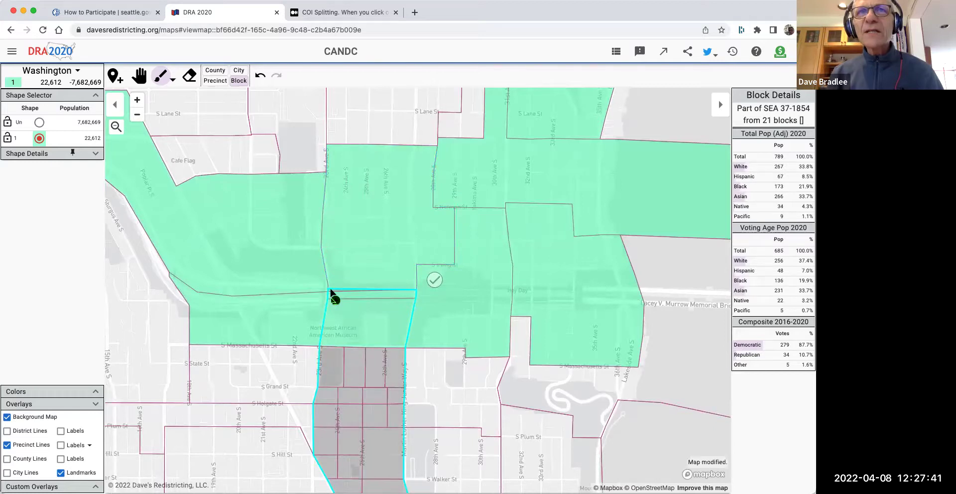
pyautogui.click(434, 280)
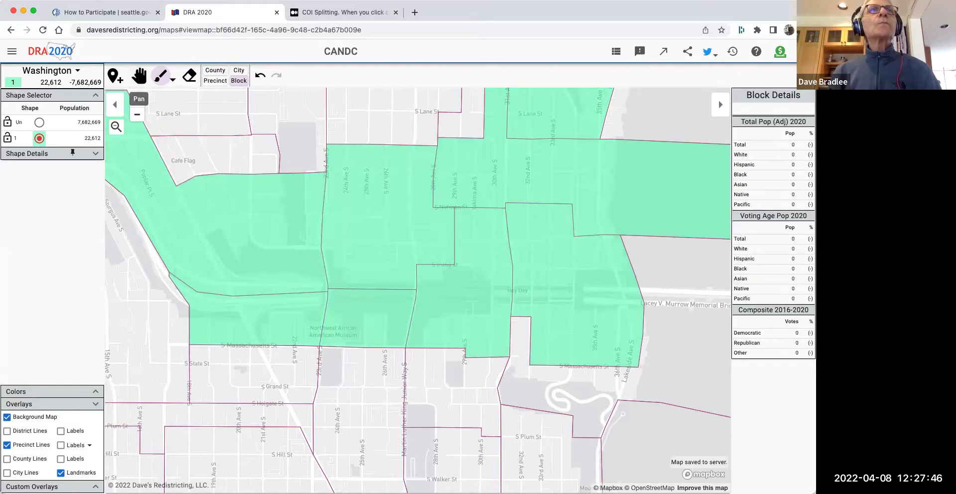
# Return painting to precinct level and paint lakefront precinct SEA 37-1919, the unpainted Leschi precincts and the southern and eastern Central District precincts into shape 1.
pyautogui.click(139, 75)
pyautogui.scroll(-3, 279, 281)
pyautogui.moveTo(241, 241)
pyautogui.mouseDown()
pyautogui.moveTo(295, 320)
pyautogui.moveTo(473, 394)
pyautogui.moveTo(514, 460)
pyautogui.mouseUp()
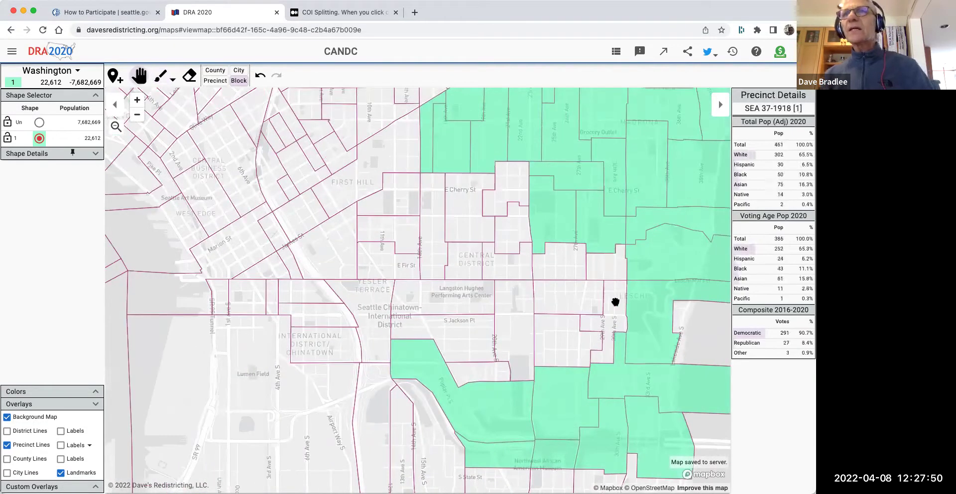
pyautogui.click(214, 81)
pyautogui.click(160, 76)
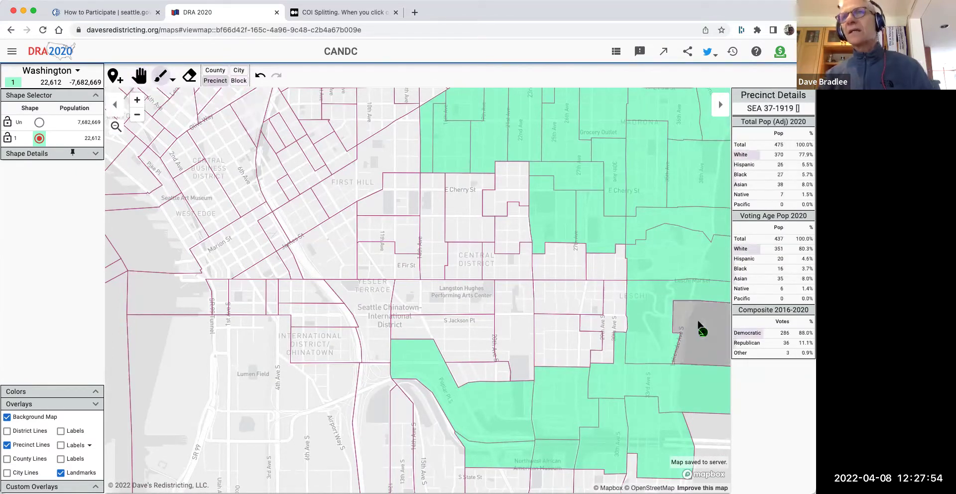
pyautogui.moveTo(700, 330)
pyautogui.mouseDown()
pyautogui.moveTo(628, 326)
pyautogui.moveTo(598, 258)
pyautogui.moveTo(570, 299)
pyautogui.moveTo(560, 272)
pyautogui.moveTo(553, 343)
pyautogui.moveTo(544, 339)
pyautogui.moveTo(514, 272)
pyautogui.moveTo(504, 206)
pyautogui.moveTo(482, 340)
pyautogui.moveTo(448, 327)
pyautogui.moveTo(494, 322)
pyautogui.moveTo(500, 358)
pyautogui.moveTo(475, 363)
pyautogui.mouseUp()
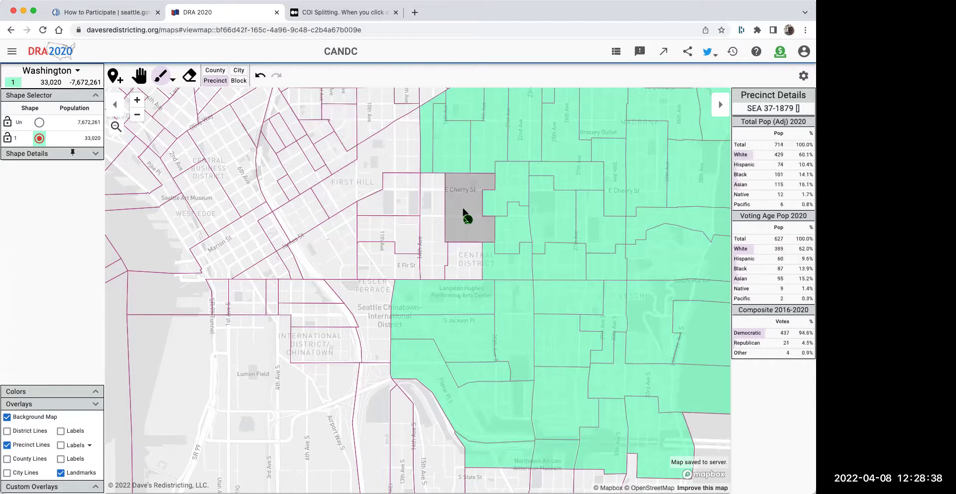
# Paint the remaining Central District precincts north of E Yesler Way and west into First Hill, including SEA 37-1879 and SEA 43-1862, into shape 1.
pyautogui.moveTo(462, 256)
pyautogui.mouseDown()
pyautogui.moveTo(463, 193)
pyautogui.moveTo(436, 220)
pyautogui.moveTo(416, 191)
pyautogui.moveTo(396, 209)
pyautogui.mouseUp()
pyautogui.moveTo(390, 242); pyautogui.dragTo(395, 175)
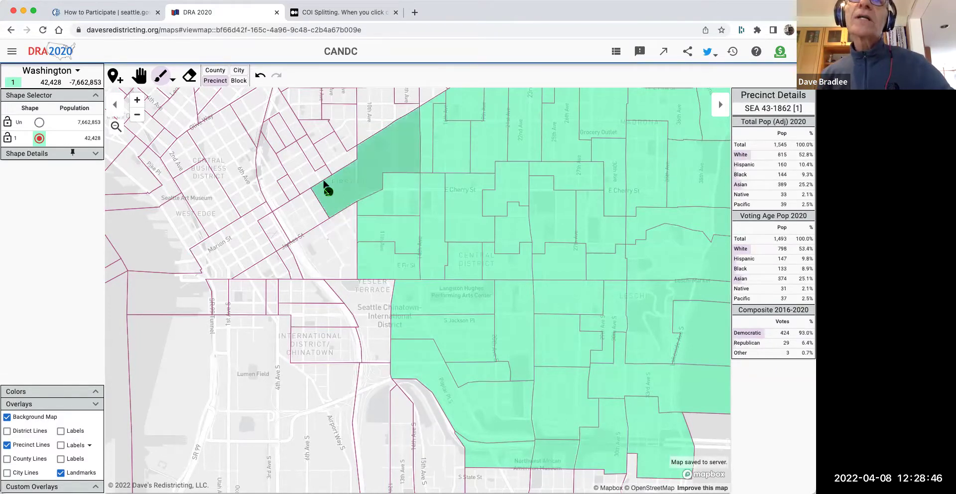
pyautogui.scroll(1, 333, 206)
pyautogui.scroll(1, 333, 207)
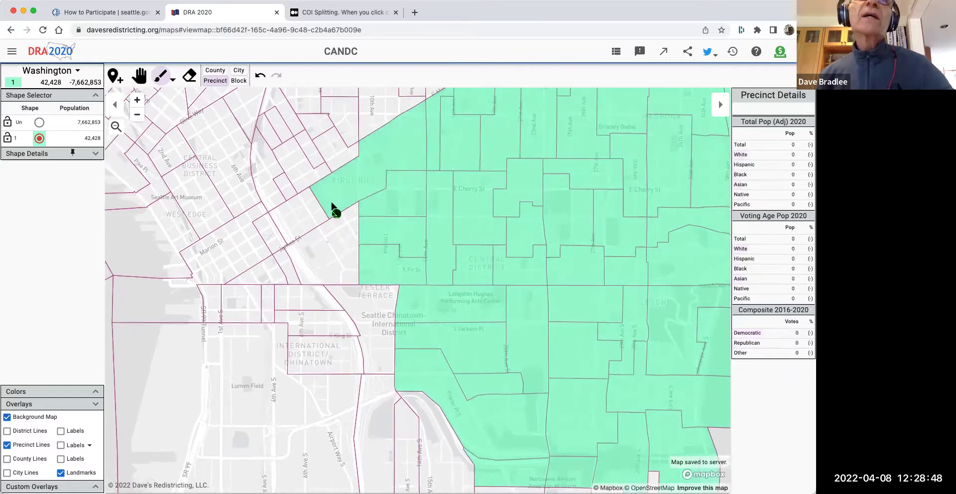
pyautogui.scroll(2, 333, 207)
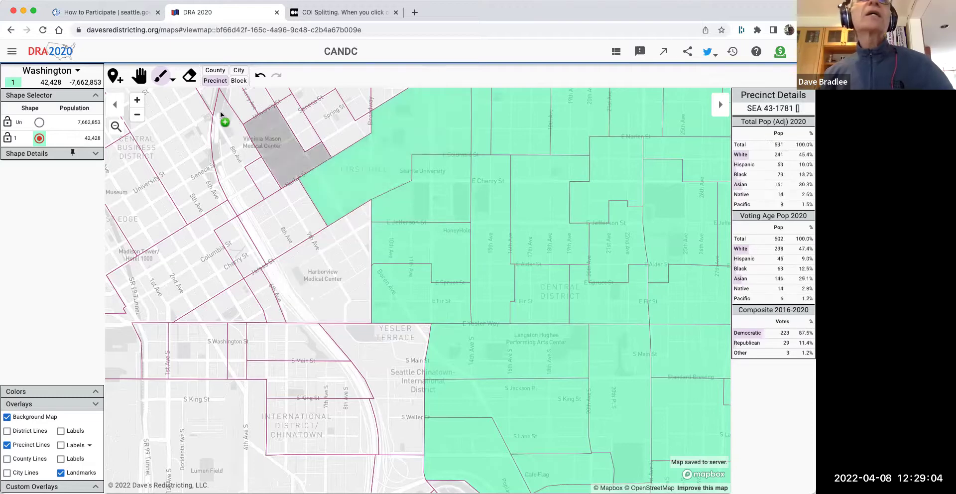
pyautogui.click(239, 80)
pyautogui.click(215, 81)
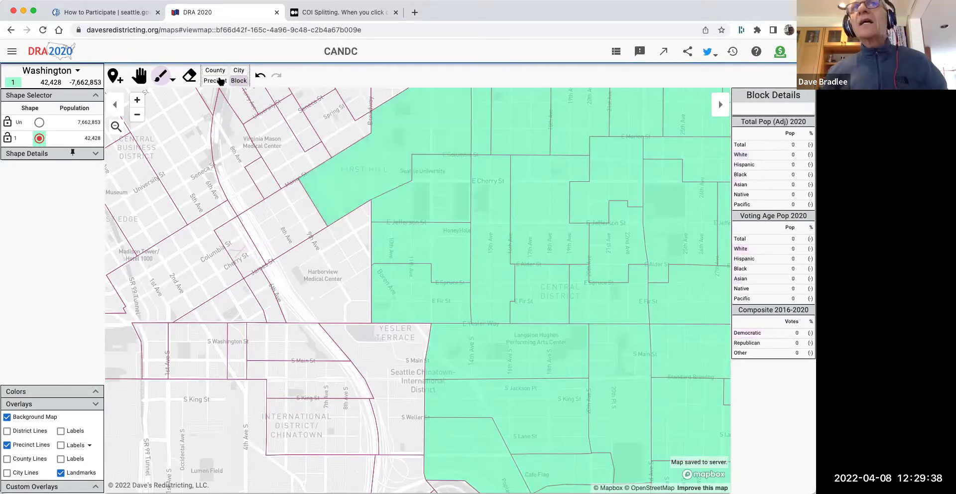
# Erase the First Hill blocks of precinct SEA 43-1862 west of Broadway from shape 1.
pyautogui.click(189, 76)
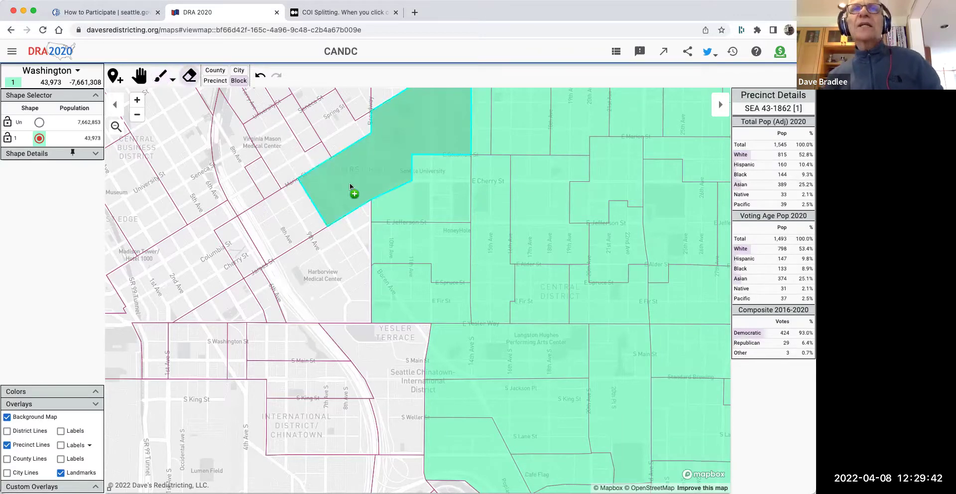
pyautogui.click(326, 211)
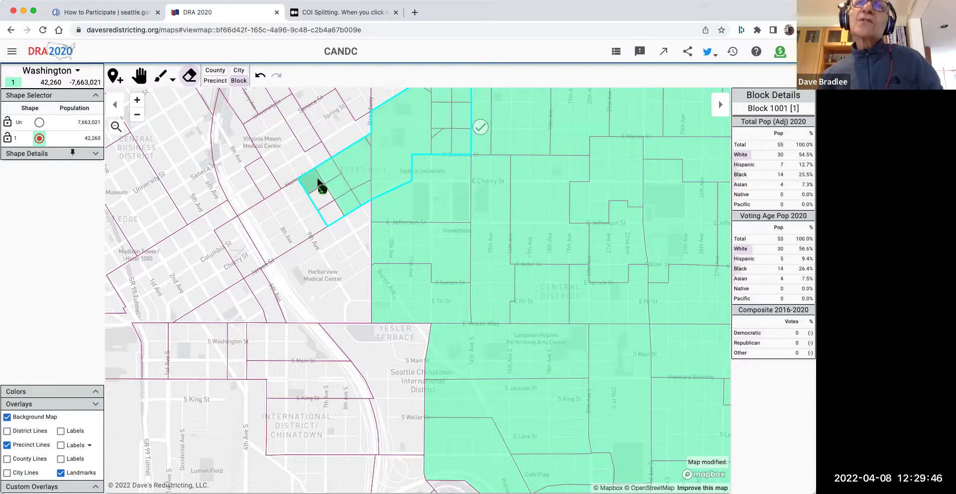
pyautogui.click(315, 183)
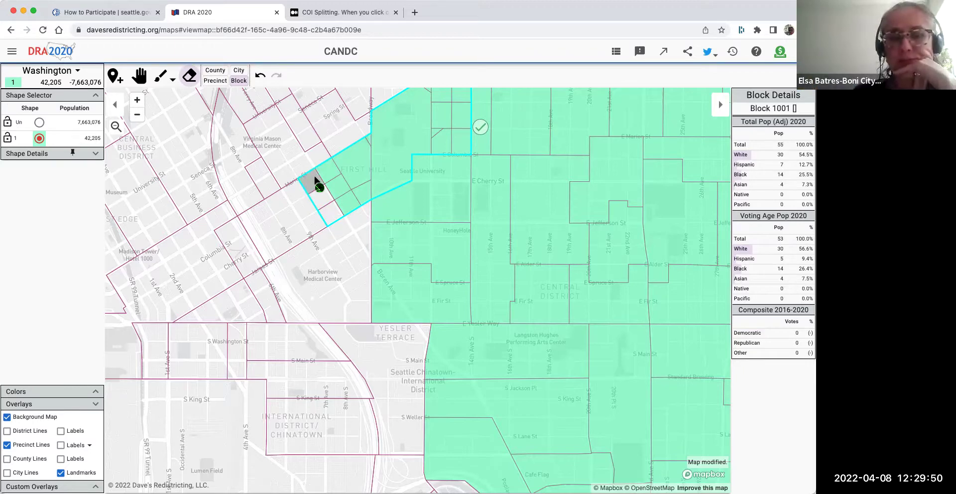
pyautogui.click(318, 180)
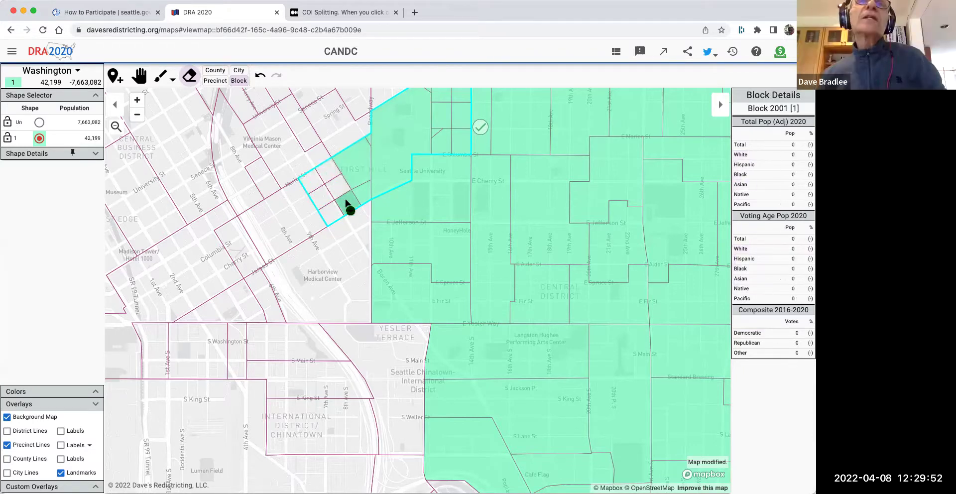
pyautogui.click(358, 177)
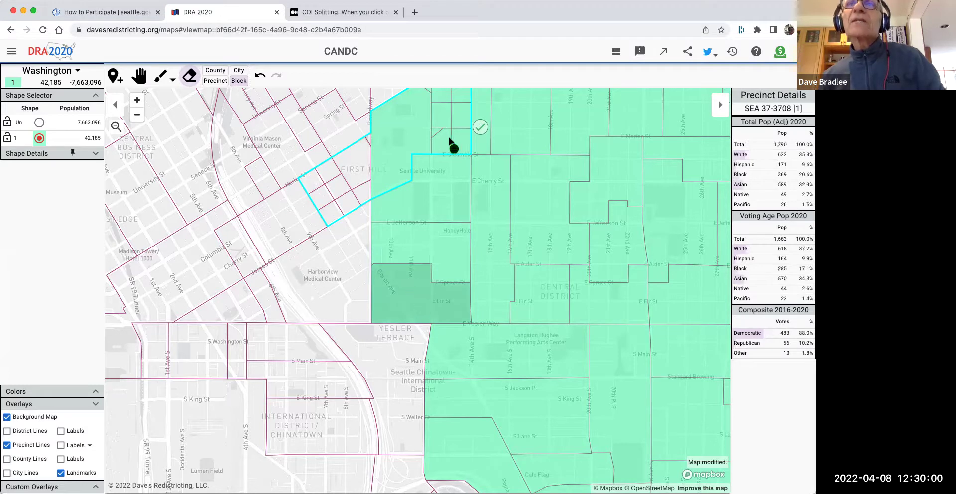
# Erase the blocks of precinct SEA 37-3708 southwest of Boren Ave from shape 1 and return to precinct-level editing.
pyautogui.click(391, 295)
pyautogui.moveTo(378, 290)
pyautogui.mouseDown()
pyautogui.moveTo(380, 312)
pyautogui.moveTo(394, 314)
pyautogui.mouseUp()
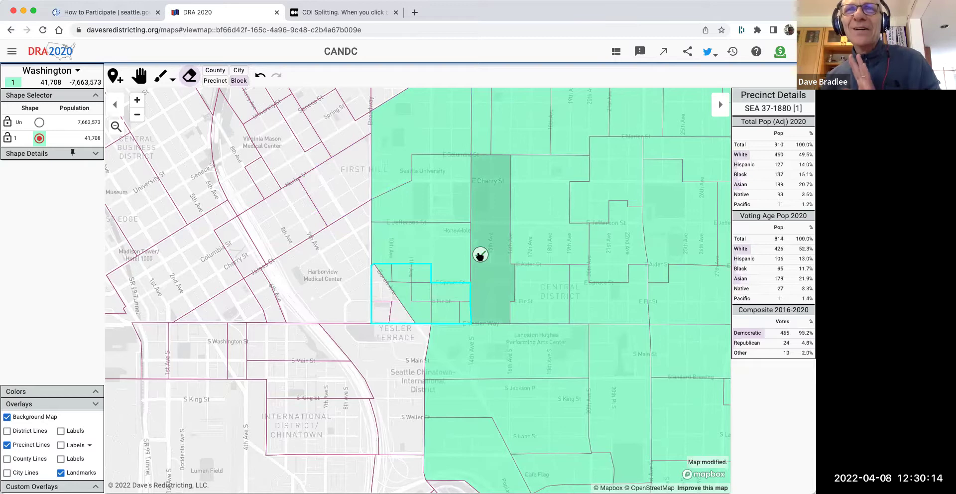
pyautogui.click(219, 81)
pyautogui.scroll(-1, 294, 226)
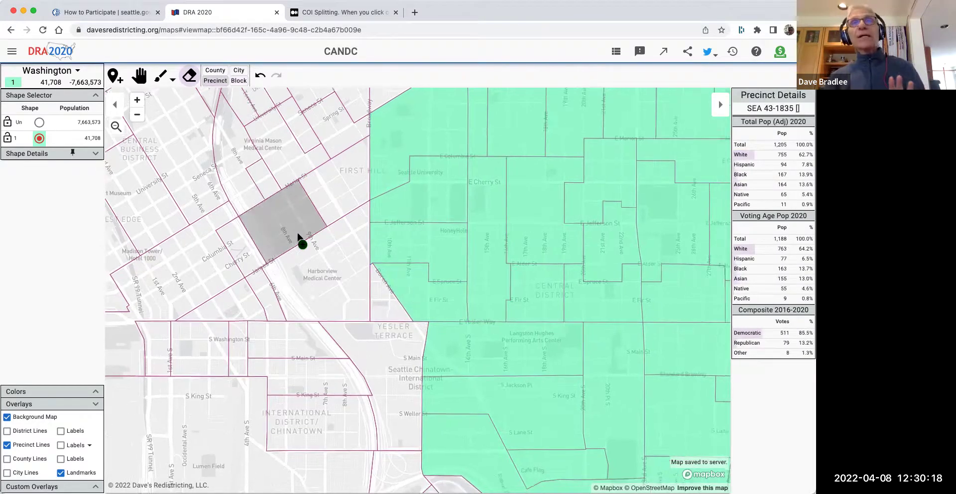
# Erase the whole precinct SEA 37-1839, south of S Weller St and west of 23rd Ave S, from shape 1.
pyautogui.click(141, 77)
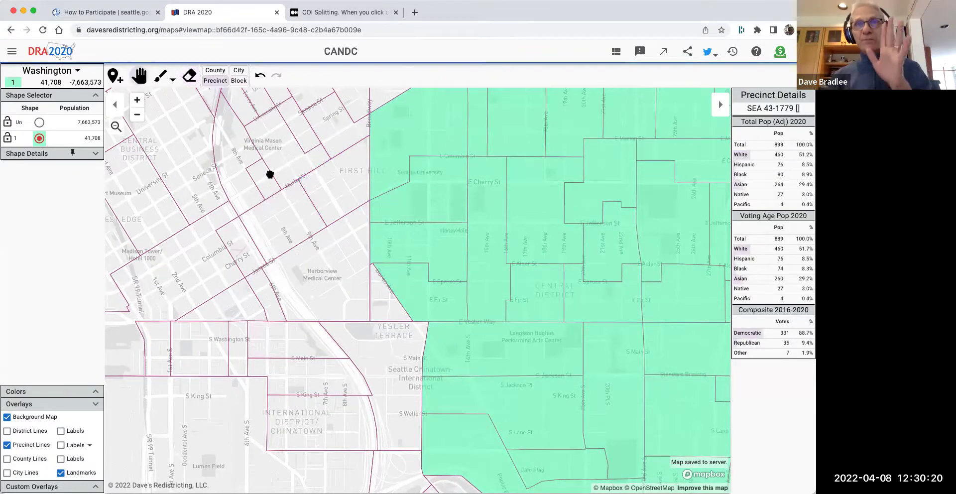
pyautogui.scroll(-2, 271, 173)
pyautogui.moveTo(320, 304); pyautogui.dragTo(243, 261)
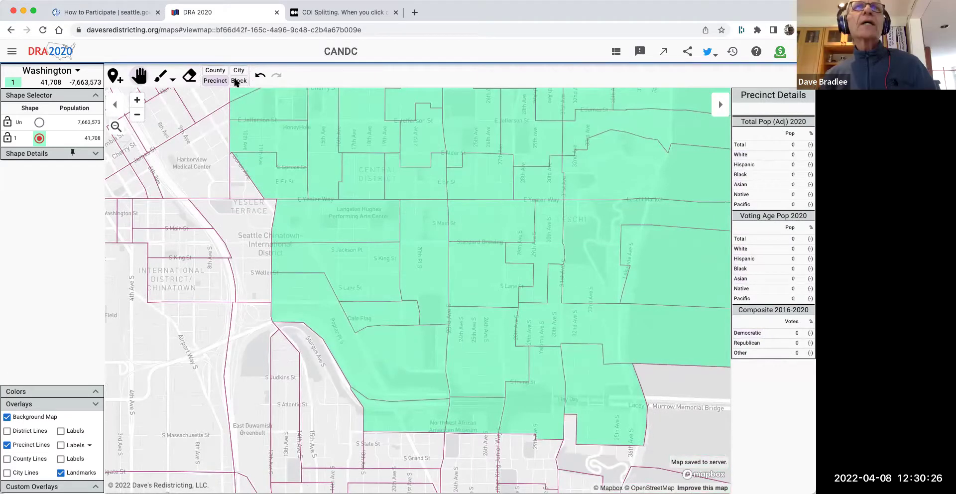
pyautogui.click(190, 76)
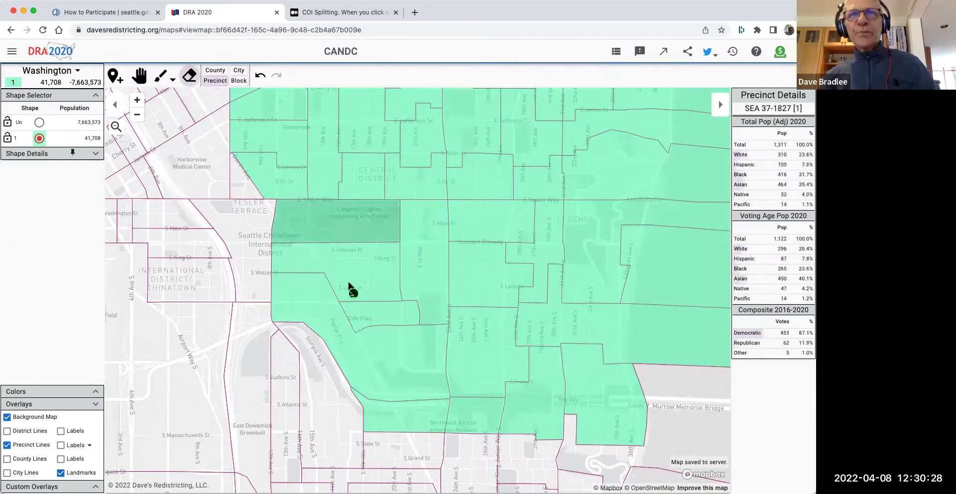
pyautogui.click(347, 344)
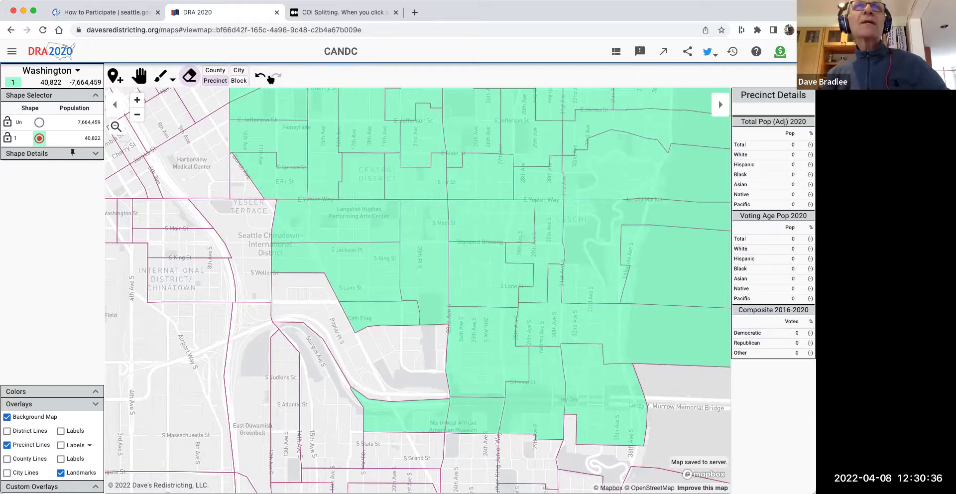
# Paint the blocks of precinct SEA 37-1839 east of Rainier Ave S into shape 1 and finish its block editing.
pyautogui.click(191, 80)
pyautogui.click(239, 81)
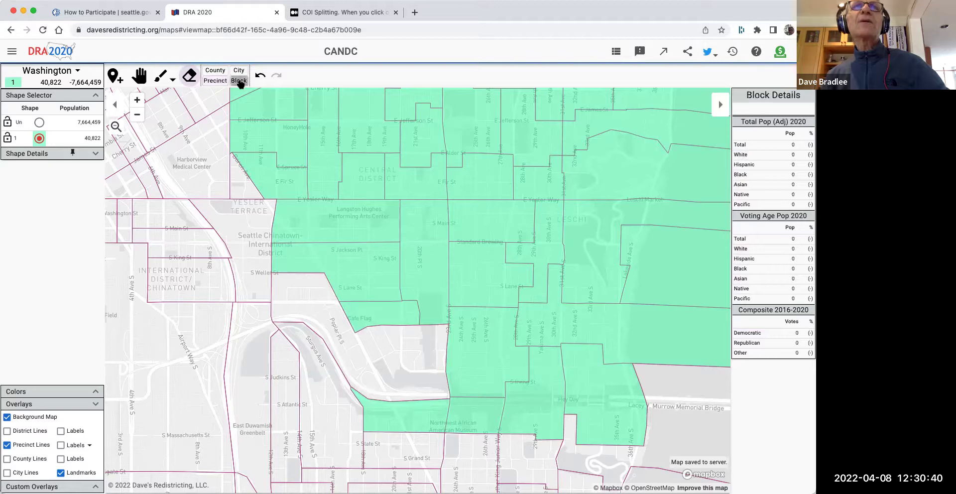
pyautogui.click(160, 76)
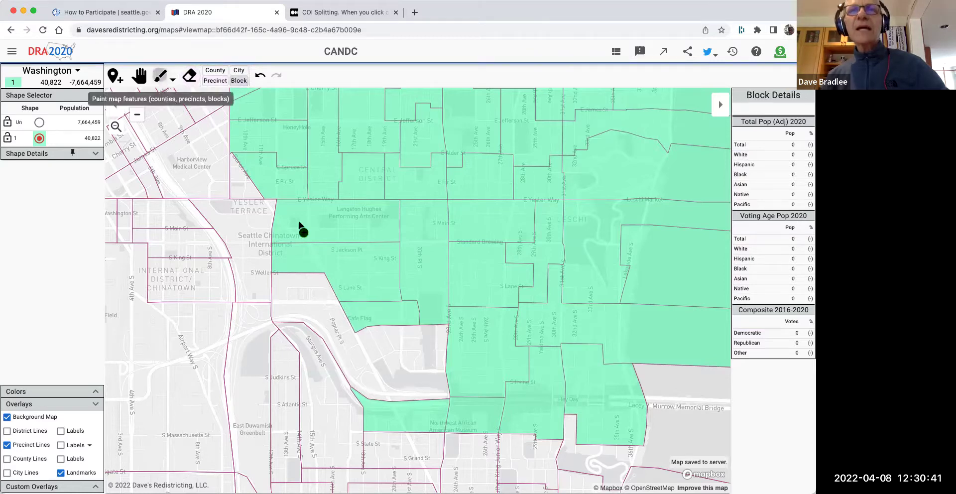
pyautogui.click(436, 355)
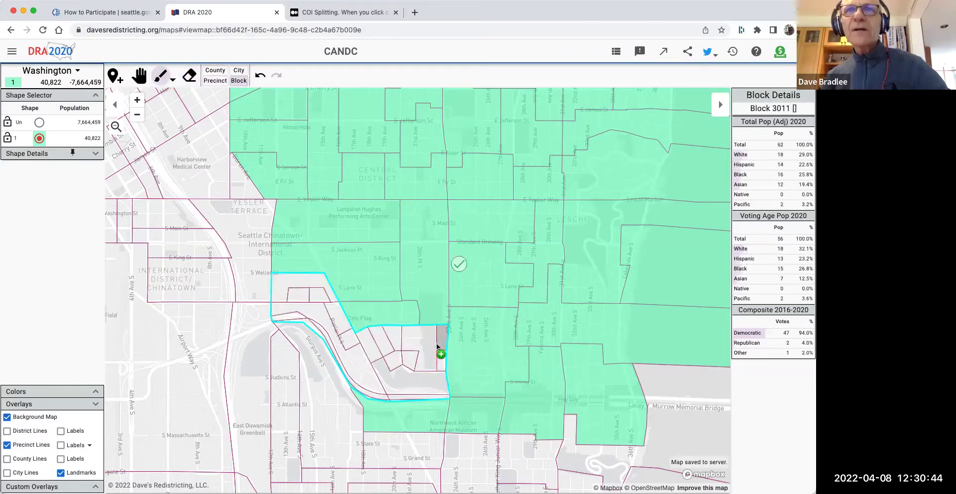
pyautogui.moveTo(438, 337)
pyautogui.mouseDown()
pyautogui.moveTo(437, 375)
pyautogui.moveTo(422, 376)
pyautogui.moveTo(413, 393)
pyautogui.moveTo(385, 330)
pyautogui.moveTo(391, 360)
pyautogui.mouseUp()
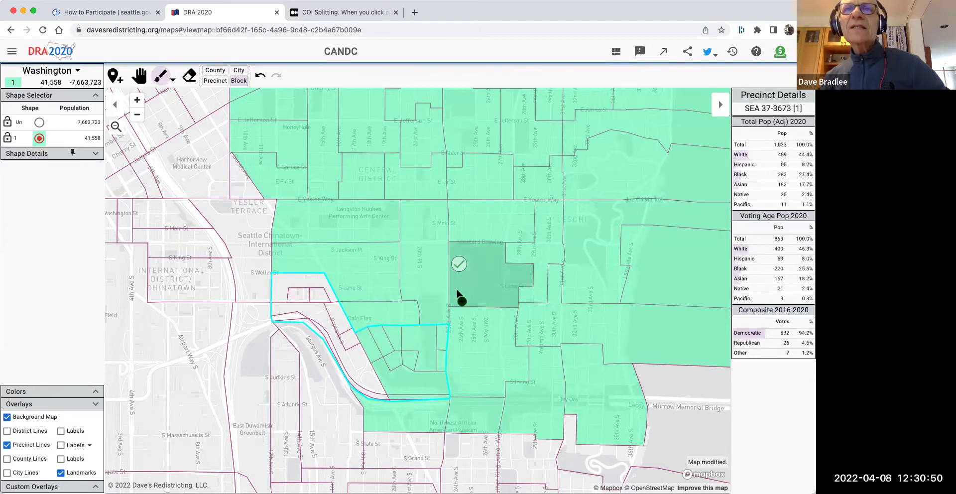
pyautogui.click(458, 265)
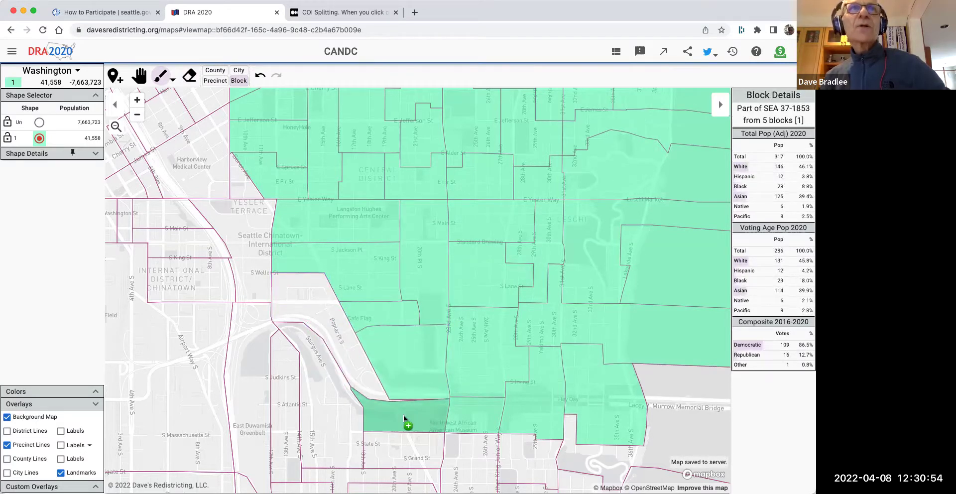
# Erase the painted blocks of precinct SEA 37-1853, north of S Massachusetts St, from shape 1.
pyautogui.click(403, 414)
pyautogui.click(189, 77)
pyautogui.click(390, 413)
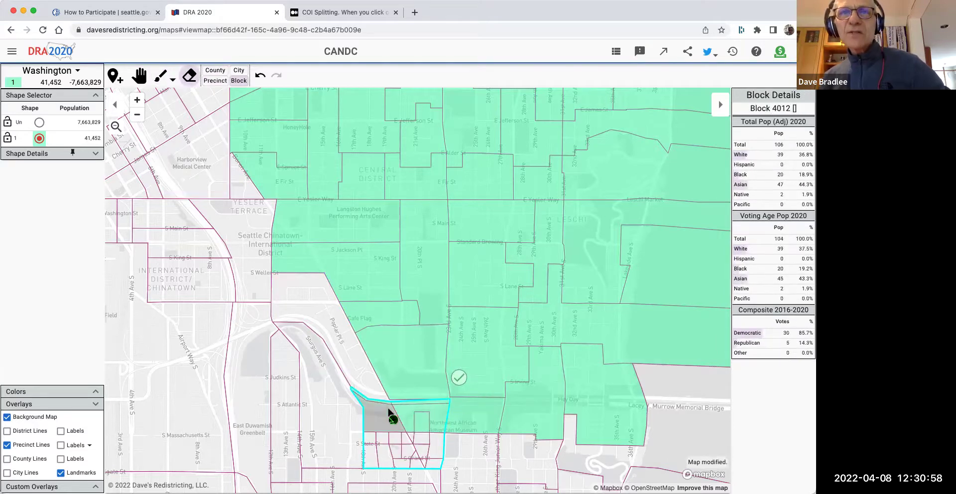
pyautogui.click(387, 405)
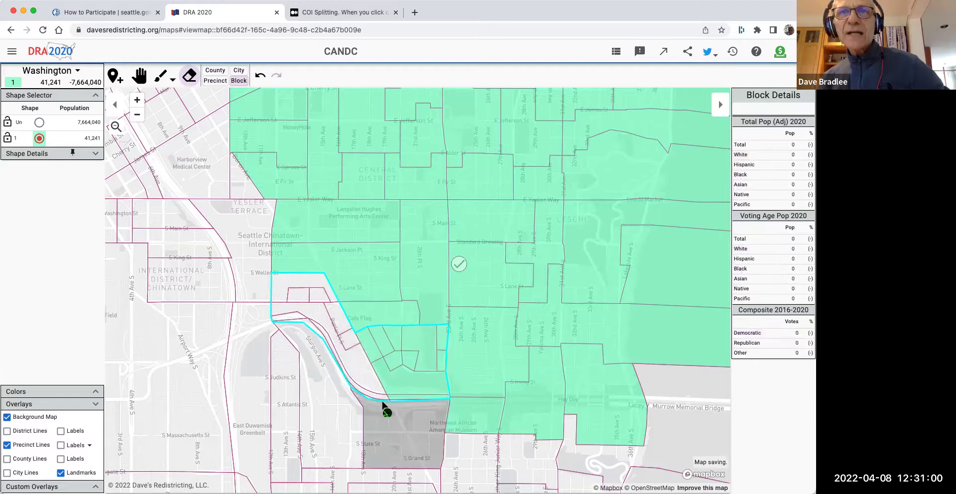
# Erase the blocks of precincts SEA 37-3672 and SEA 37-1827 southwest of the diagonal street line near Chinatown-International District from shape 1.
pyautogui.scroll(2, 392, 423)
pyautogui.scroll(1, 393, 421)
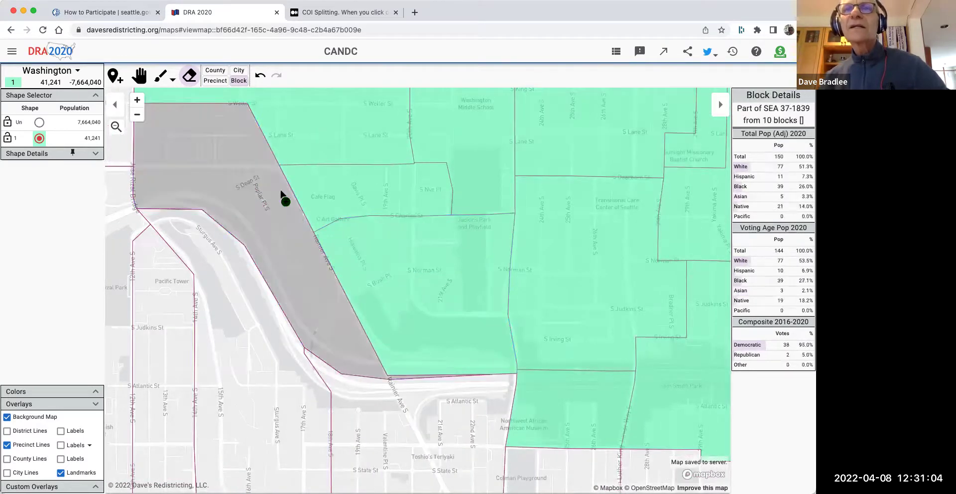
pyautogui.scroll(-2, 252, 196)
pyautogui.click(139, 75)
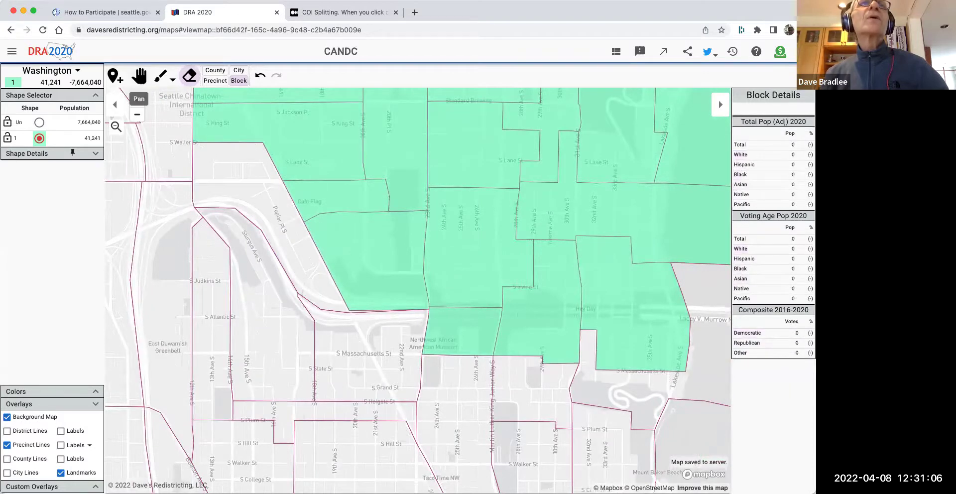
pyautogui.moveTo(273, 211)
pyautogui.mouseDown()
pyautogui.moveTo(357, 315)
pyautogui.moveTo(388, 339)
pyautogui.mouseUp()
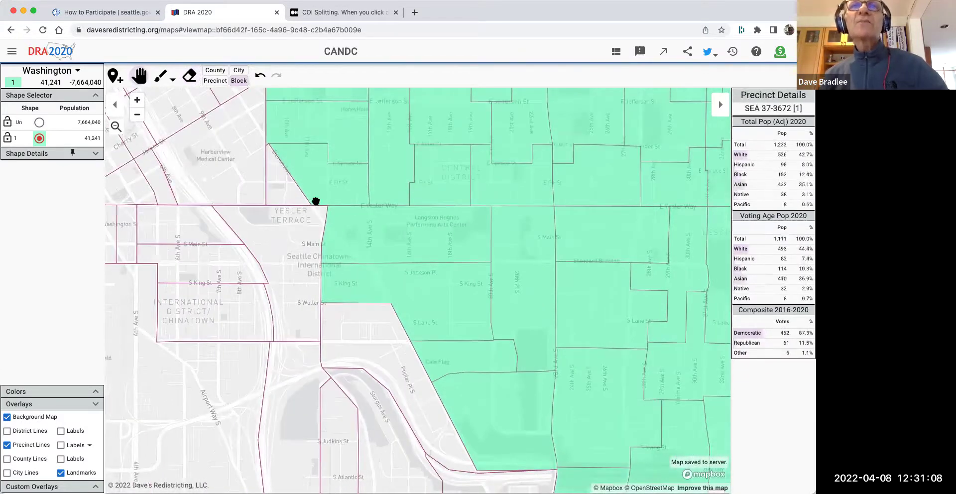
pyautogui.click(187, 77)
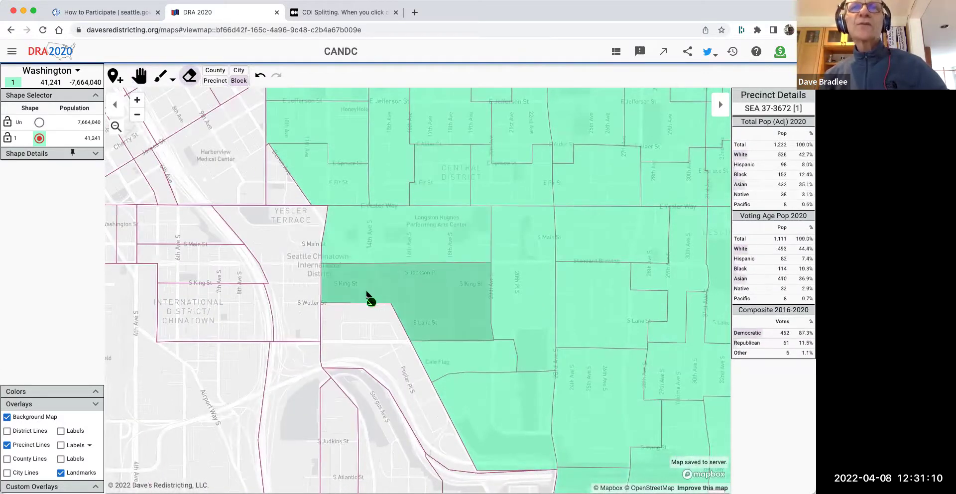
pyautogui.click(365, 281)
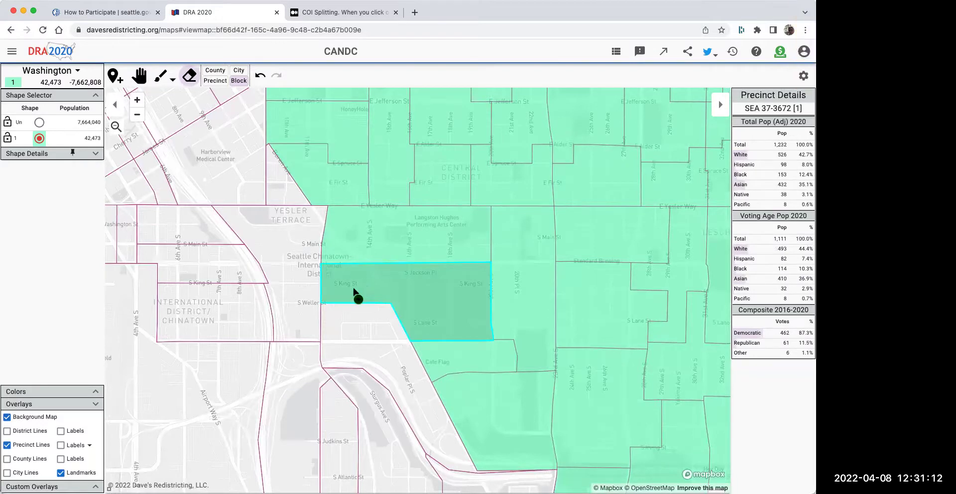
pyautogui.click(356, 294)
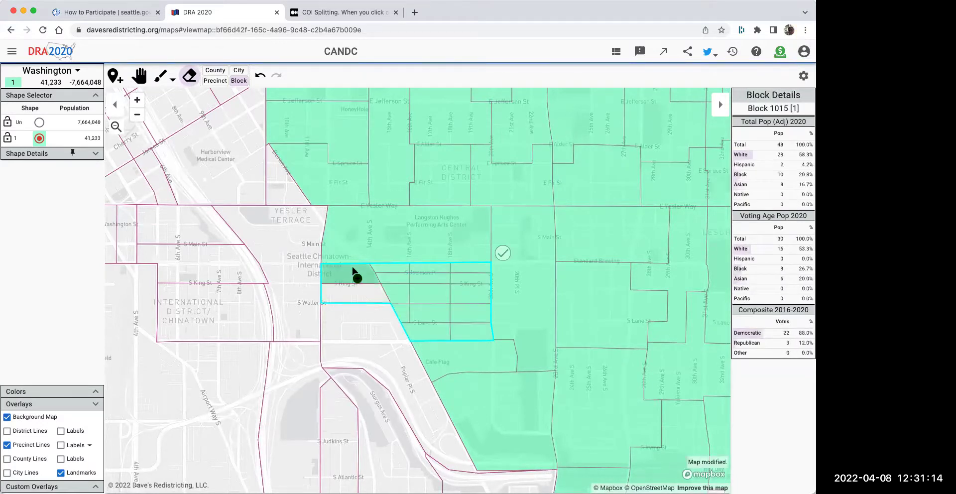
pyautogui.click(357, 271)
pyautogui.click(336, 249)
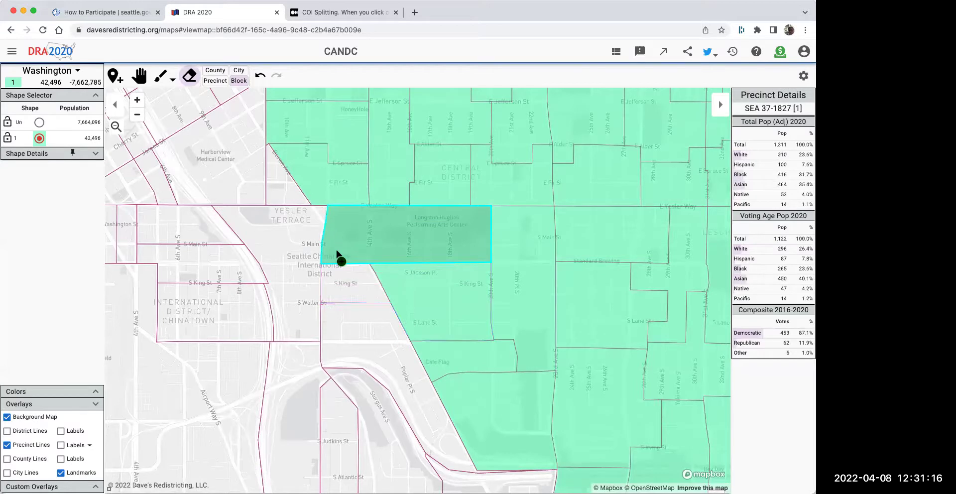
pyautogui.click(337, 253)
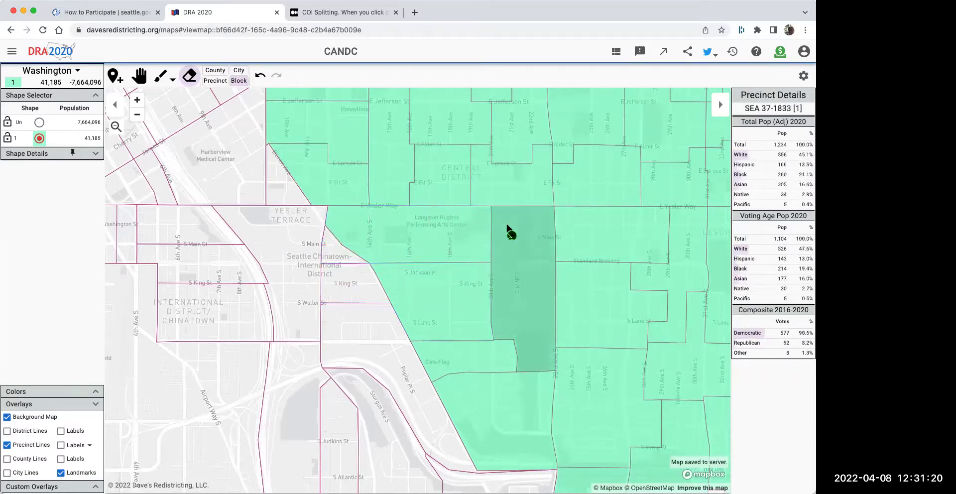
# Label shape 1 "Central Area" in the community of interest settings and apply the change.
pyautogui.click(139, 76)
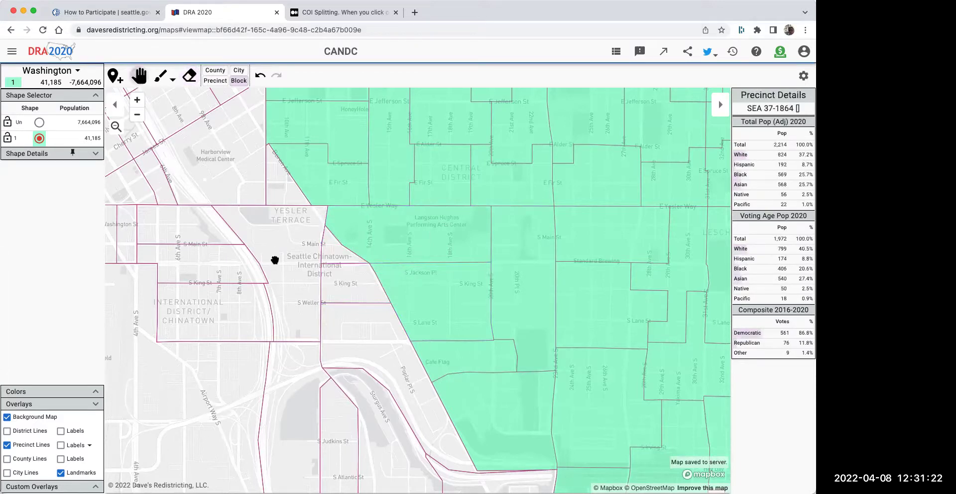
pyautogui.scroll(-5, 288, 271)
pyautogui.scroll(-5, 293, 277)
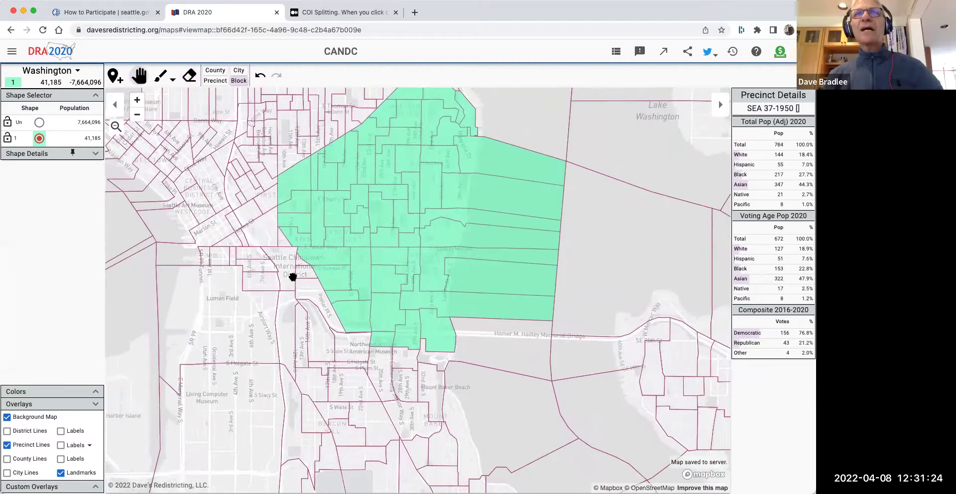
pyautogui.moveTo(293, 277); pyautogui.dragTo(242, 327)
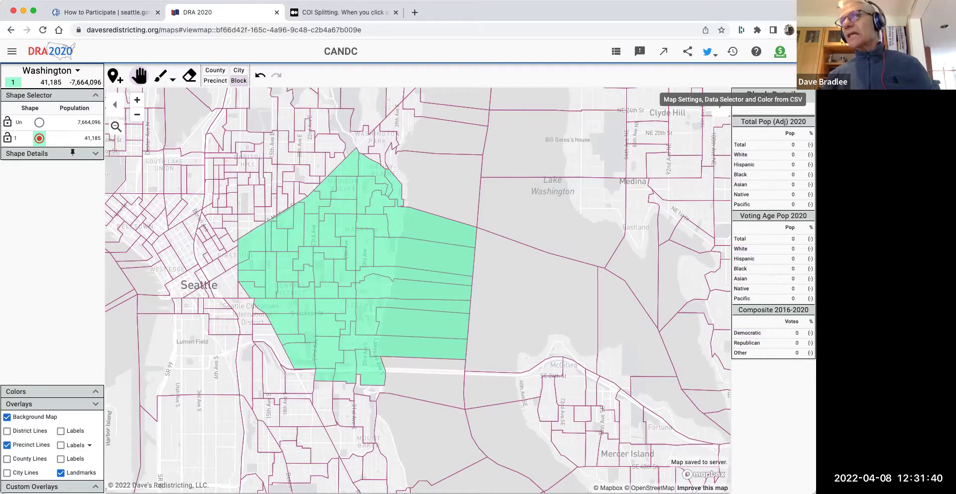
pyautogui.click(720, 107)
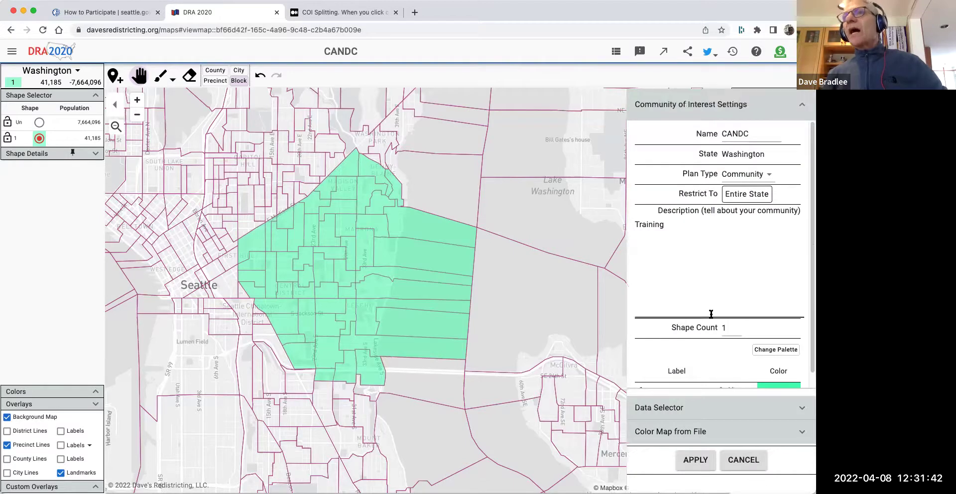
pyautogui.scroll(-1, 711, 314)
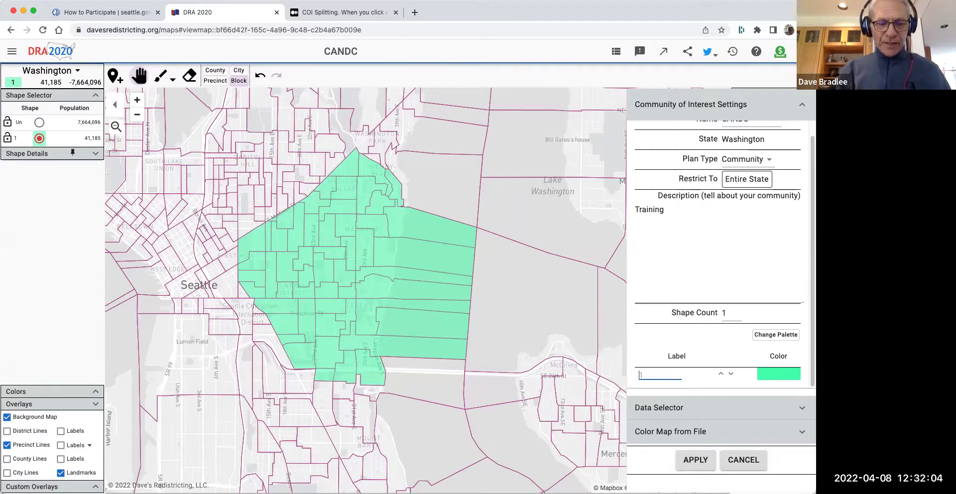
pyautogui.write('Central A')
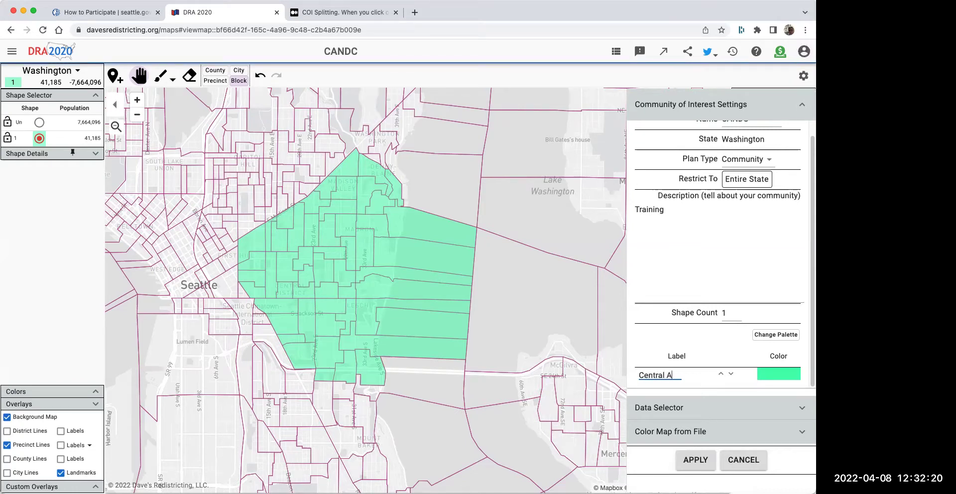
pyautogui.write('rea')
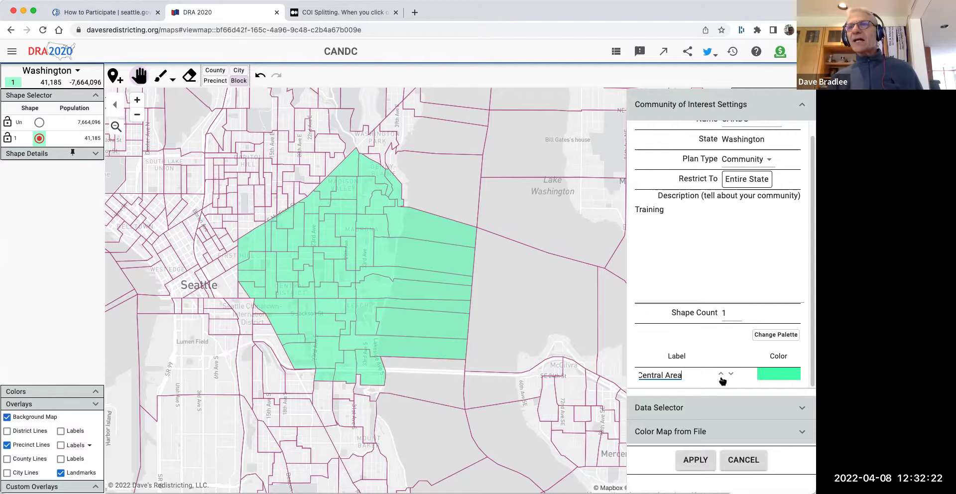
pyautogui.click(699, 459)
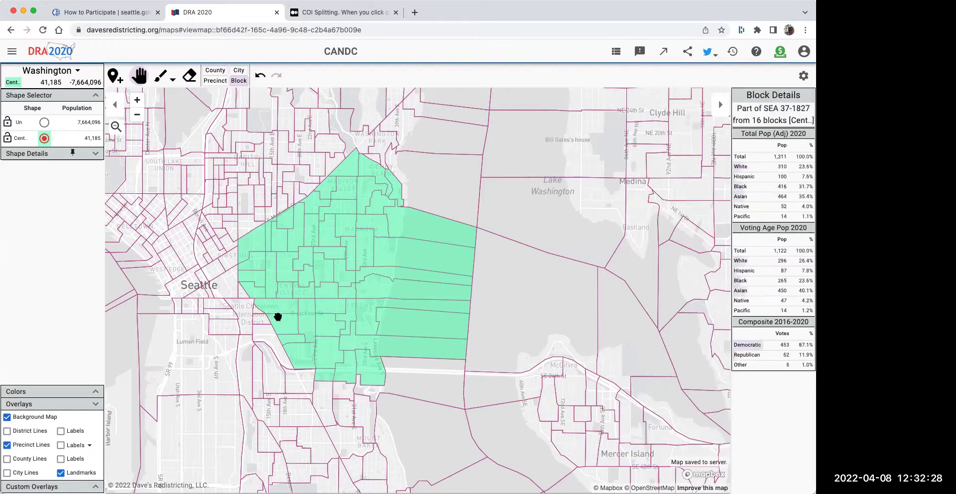
pyautogui.scroll(3, 243, 329)
pyautogui.scroll(2, 244, 331)
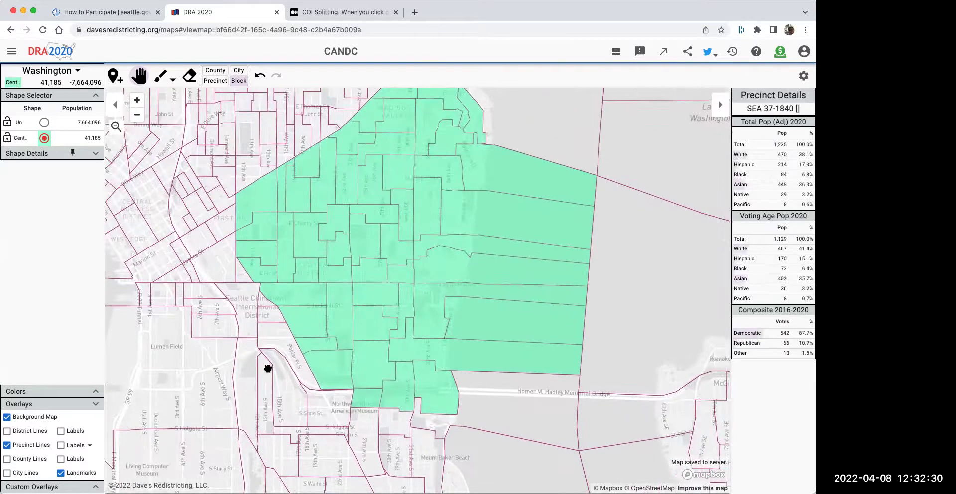
# Examine the streets and precincts south of the Central Area shape along Rainier Ave S and Martin Luther King Jr Way S.
pyautogui.scroll(3, 268, 369)
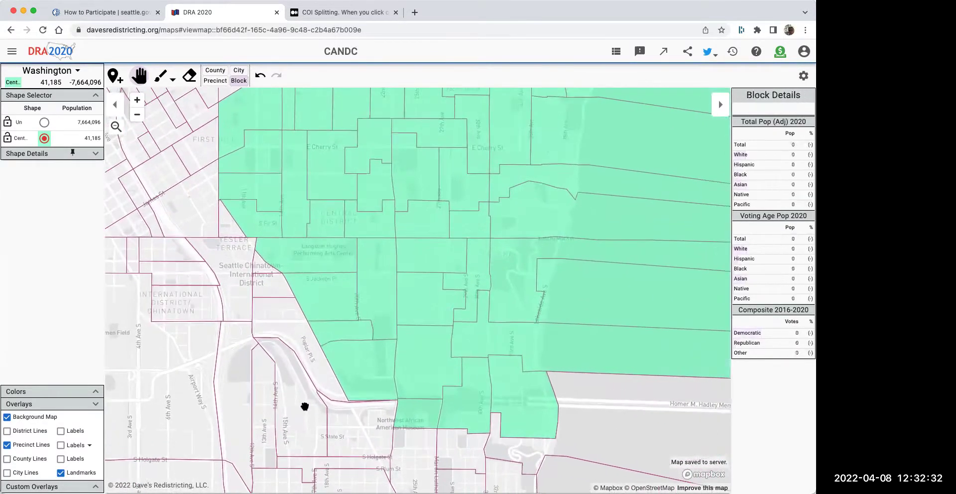
pyautogui.moveTo(308, 369); pyautogui.dragTo(252, 310)
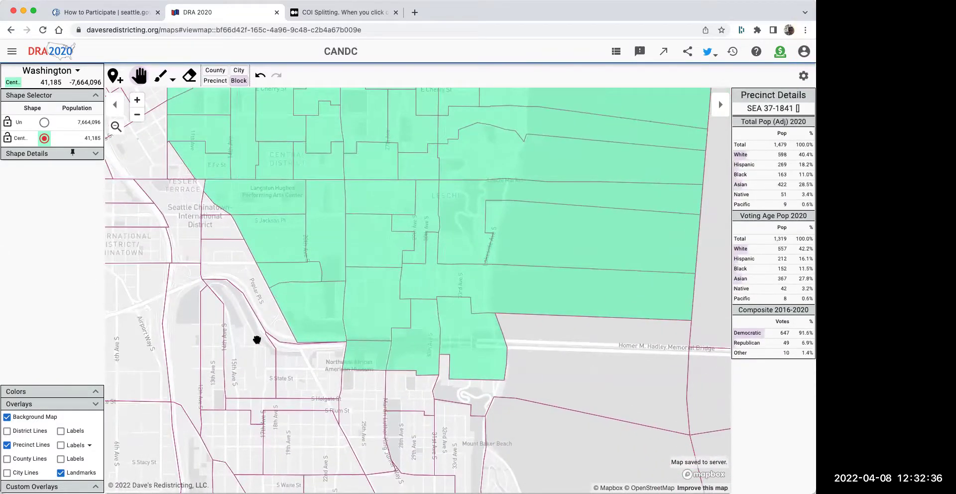
pyautogui.scroll(-1, 256, 340)
pyautogui.scroll(-1, 249, 318)
pyautogui.moveTo(239, 296); pyautogui.dragTo(241, 317)
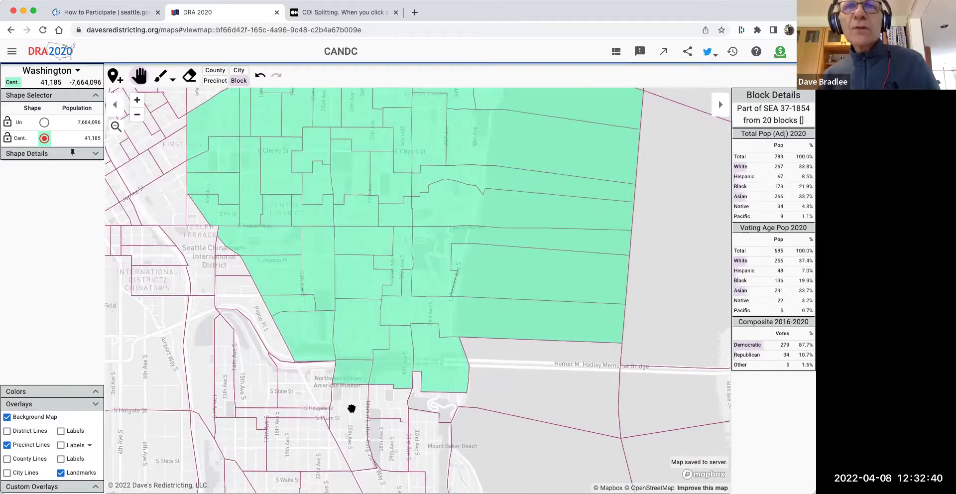
pyautogui.moveTo(352, 403); pyautogui.dragTo(330, 350)
pyautogui.scroll(3, 331, 351)
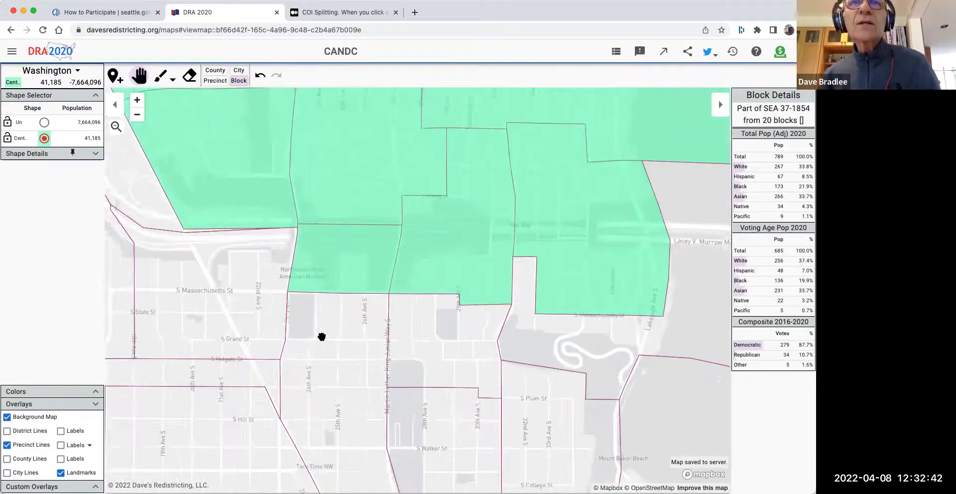
pyautogui.moveTo(334, 330); pyautogui.dragTo(342, 367)
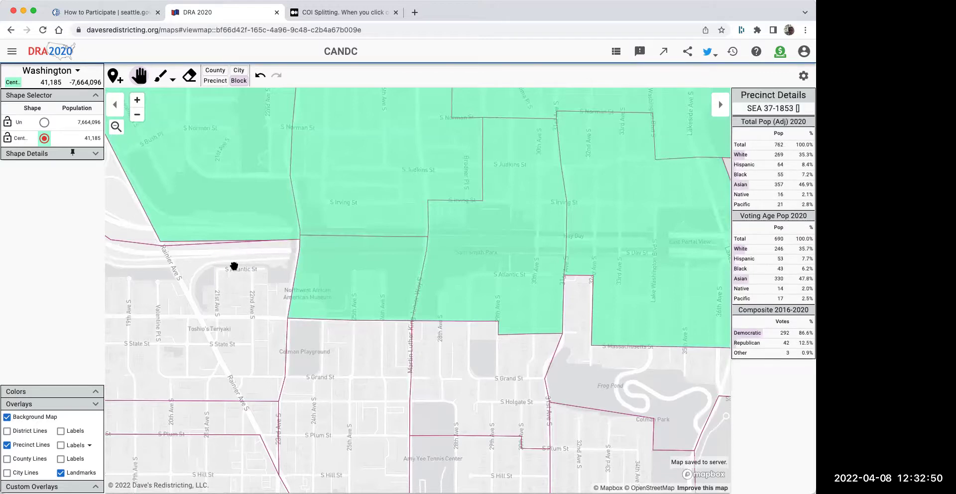
pyautogui.moveTo(229, 280); pyautogui.dragTo(317, 304)
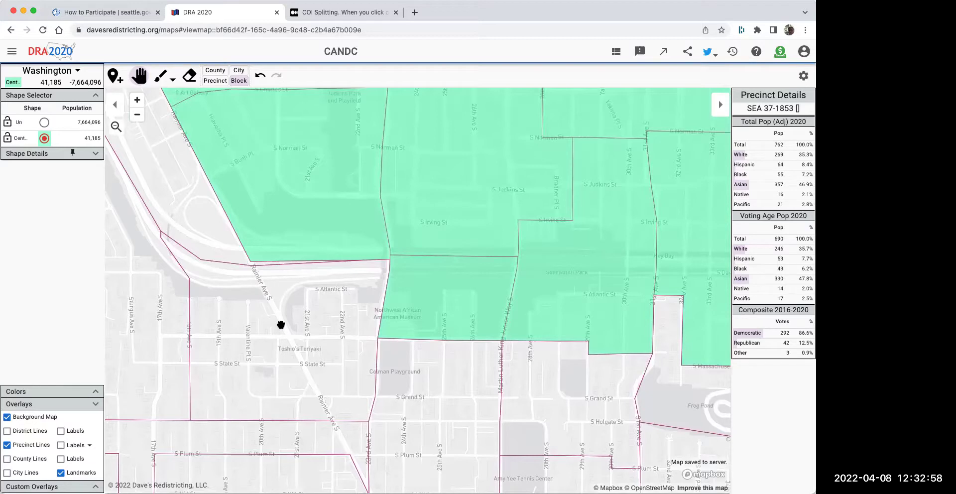
pyautogui.moveTo(341, 378); pyautogui.dragTo(252, 192)
pyautogui.moveTo(352, 350); pyautogui.dragTo(261, 179)
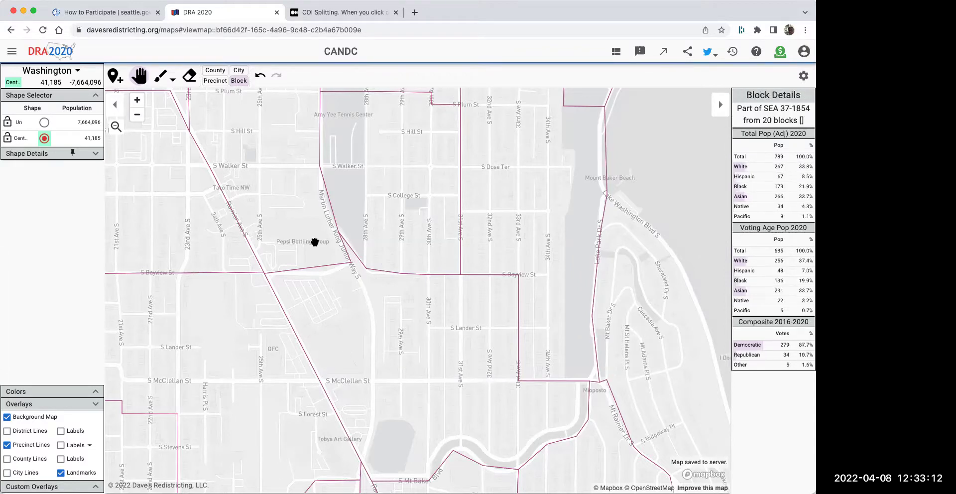
pyautogui.moveTo(288, 189); pyautogui.dragTo(297, 234)
pyautogui.scroll(-3, 297, 234)
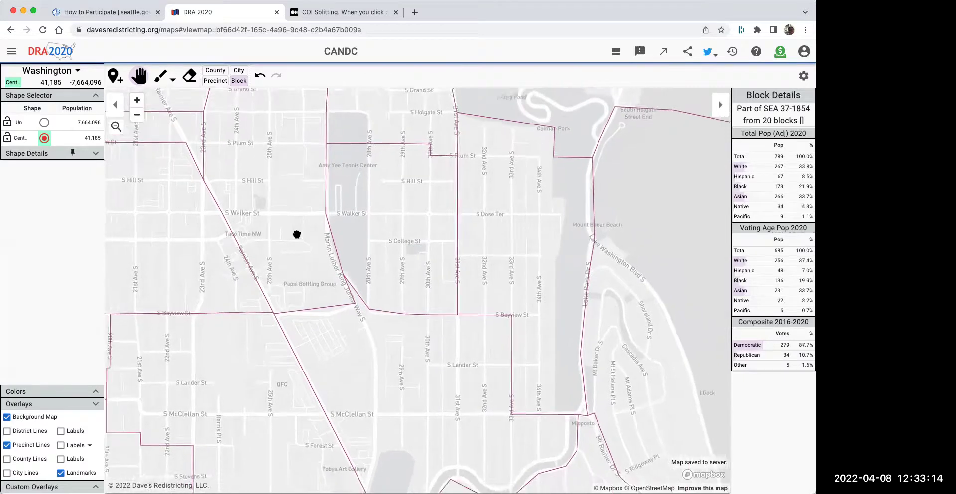
pyautogui.moveTo(241, 154); pyautogui.dragTo(249, 217)
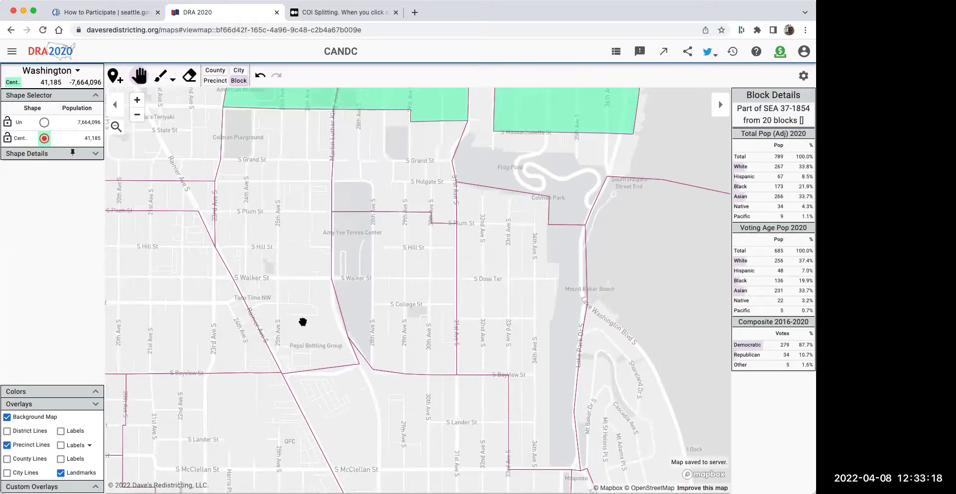
pyautogui.scroll(-1, 307, 314)
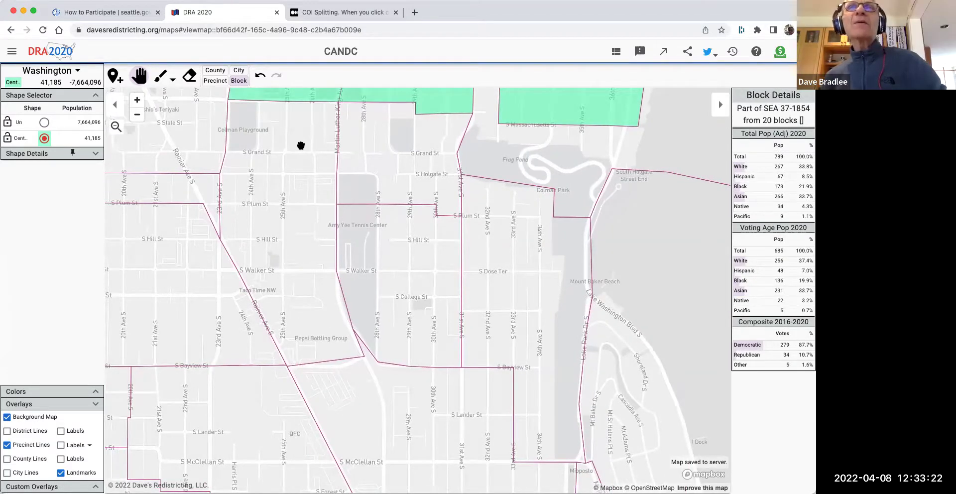
pyautogui.moveTo(301, 146); pyautogui.dragTo(305, 192)
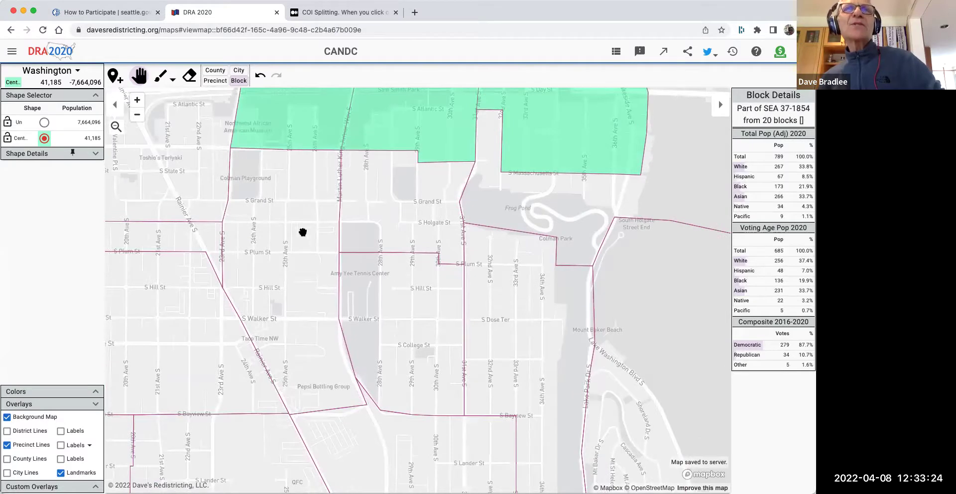
pyautogui.scroll(-3, 305, 227)
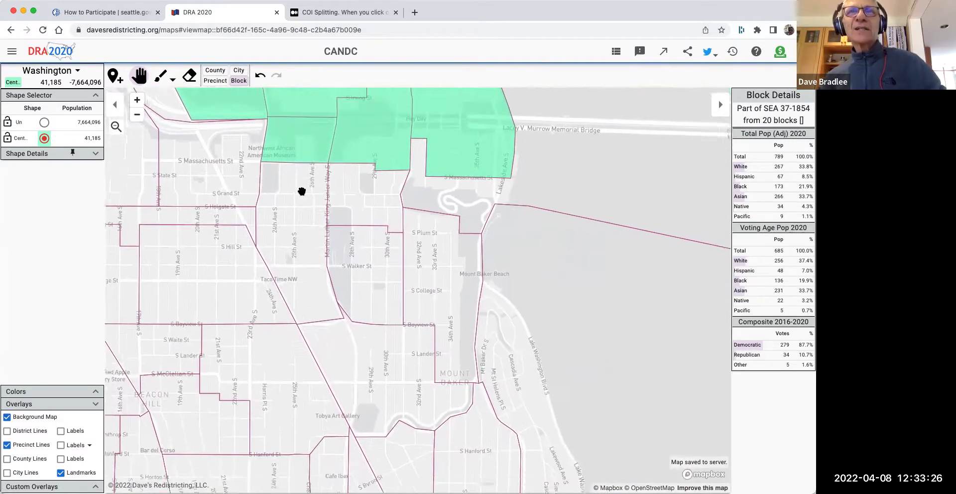
pyautogui.moveTo(302, 191); pyautogui.dragTo(305, 159)
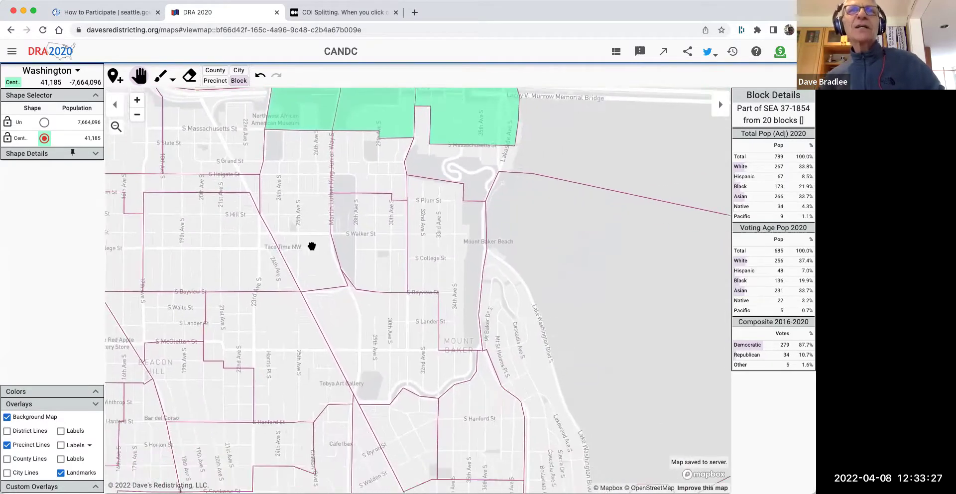
# Paint the rest of precinct SEA 37-1854, down to S Bayview St, into the Central Area shape at precinct level.
pyautogui.click(214, 81)
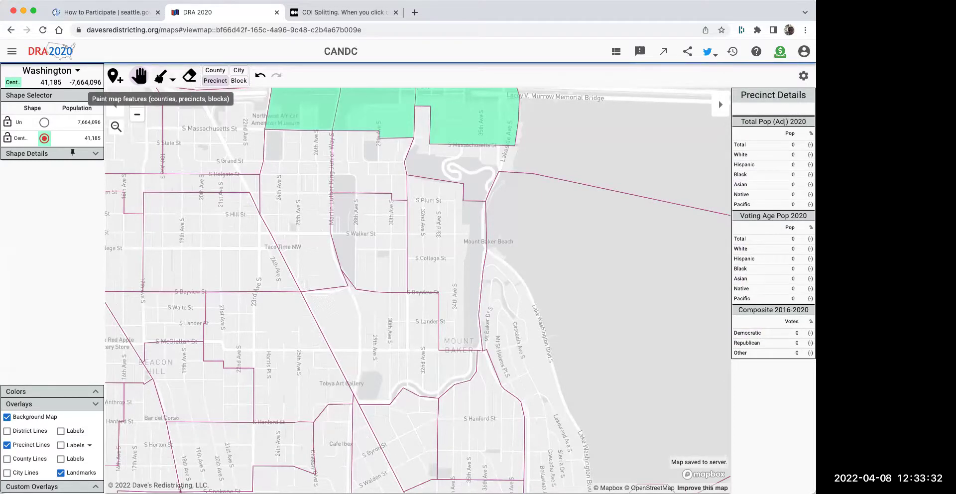
pyautogui.click(160, 76)
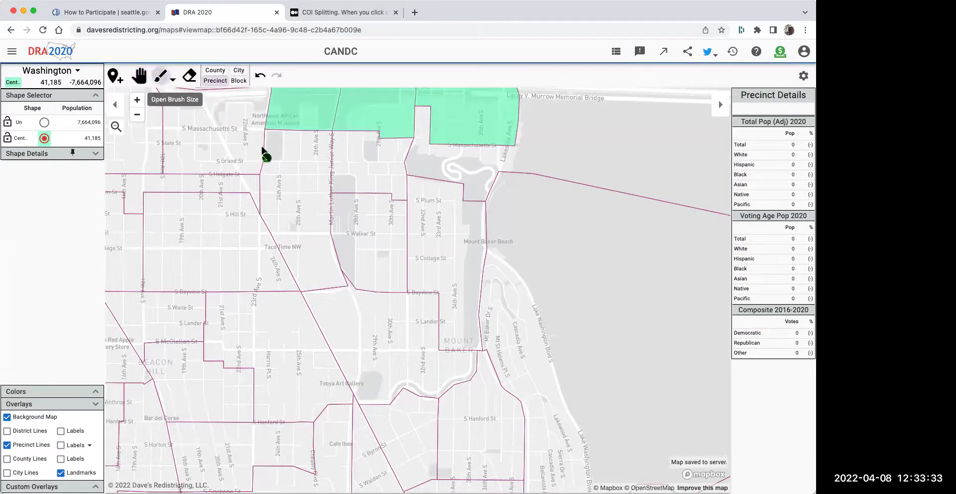
pyautogui.click(297, 189)
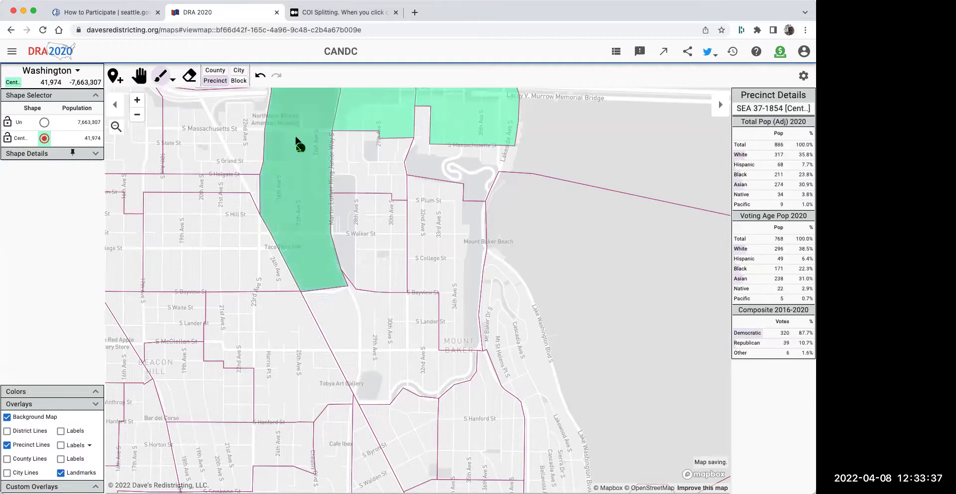
# Paint the blocks of precinct SEA 37-1853 east of Rainier Ave S and the small adjoining block south of S Holgate St into Central Area.
pyautogui.click(239, 81)
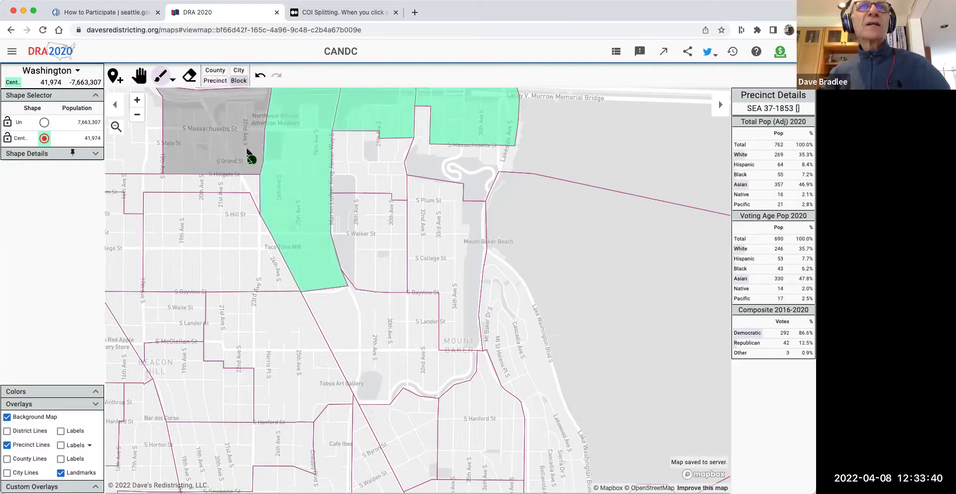
pyautogui.click(248, 153)
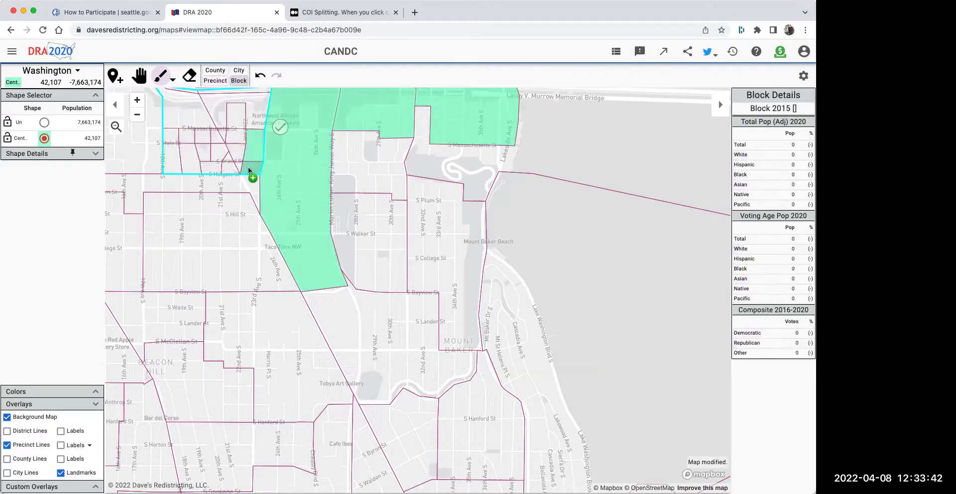
pyautogui.click(234, 131)
pyautogui.click(224, 132)
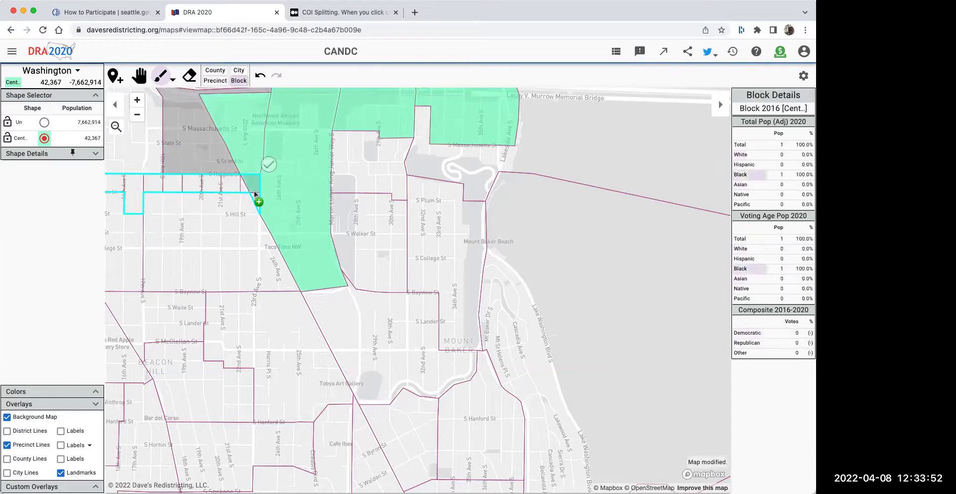
pyautogui.click(256, 188)
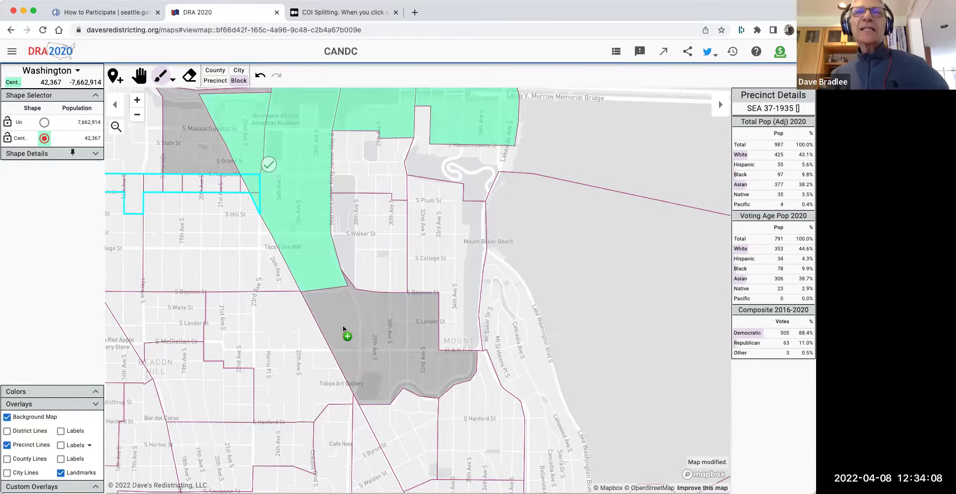
# Paint the blocks of precinct SEA 37-1935 between Rainier Ave S and Martin Luther King Jr Way S into Central Area.
pyautogui.click(340, 322)
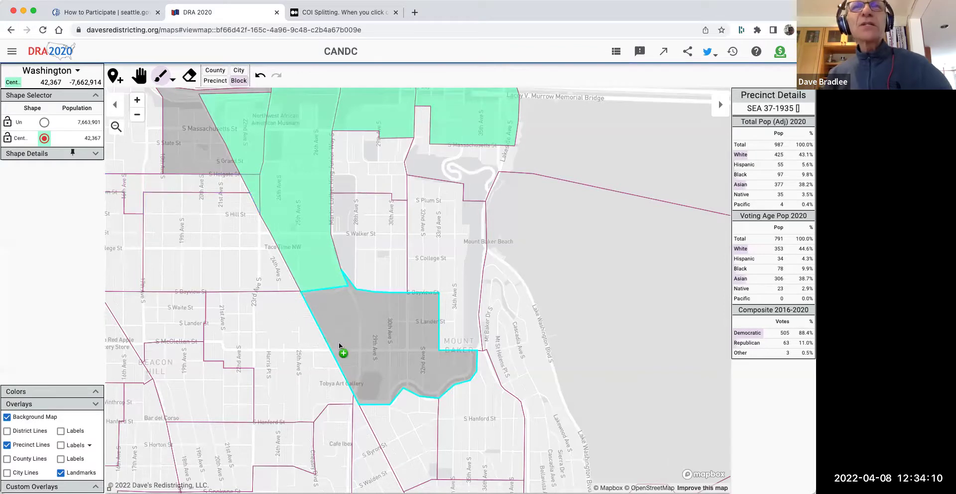
pyautogui.click(336, 339)
pyautogui.moveTo(337, 317); pyautogui.dragTo(348, 367)
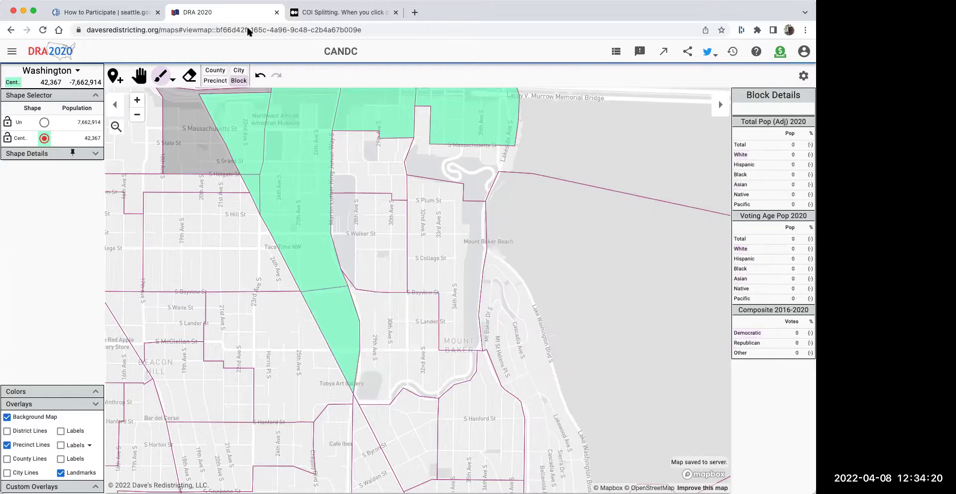
# Fill the unassigned freeway strip between precincts SEA 37-1839 and SEA 37-1853, east of Rainier Ave S, with the Central Area shape by blocks.
pyautogui.click(139, 76)
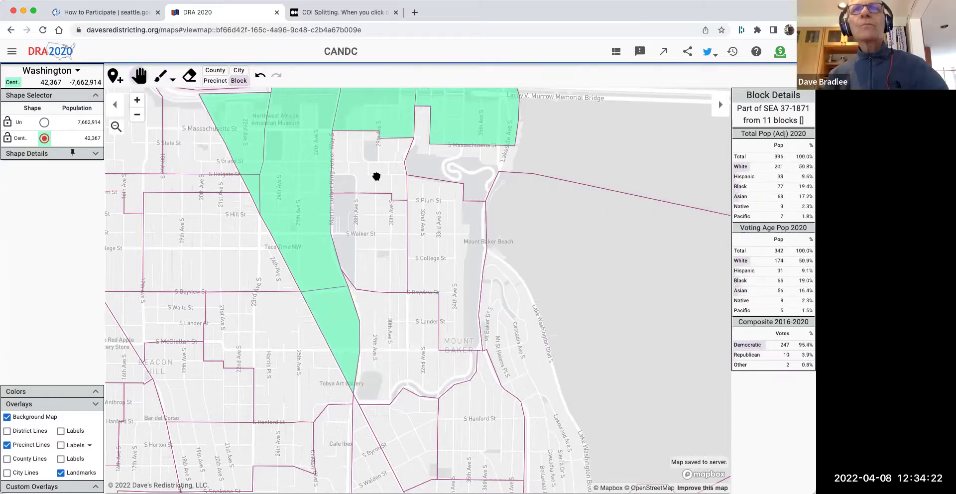
pyautogui.moveTo(403, 242); pyautogui.dragTo(405, 364)
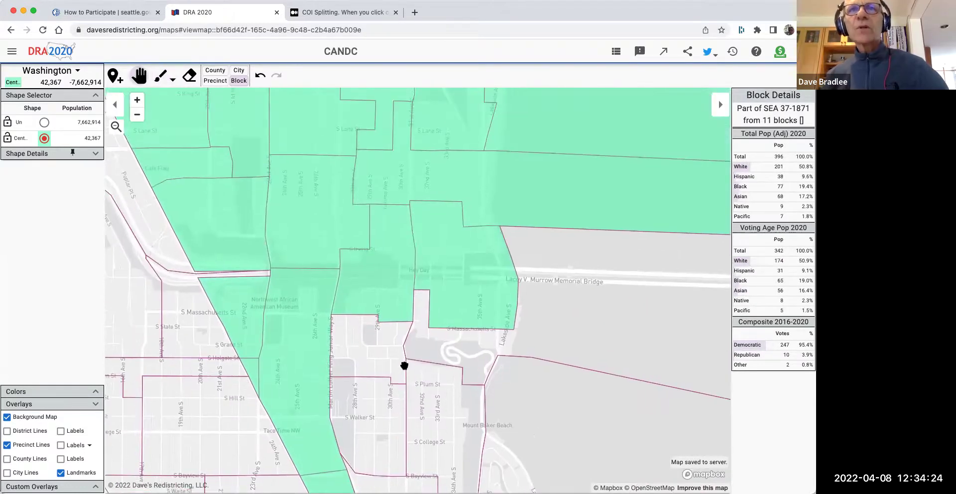
pyautogui.moveTo(405, 365); pyautogui.dragTo(416, 354)
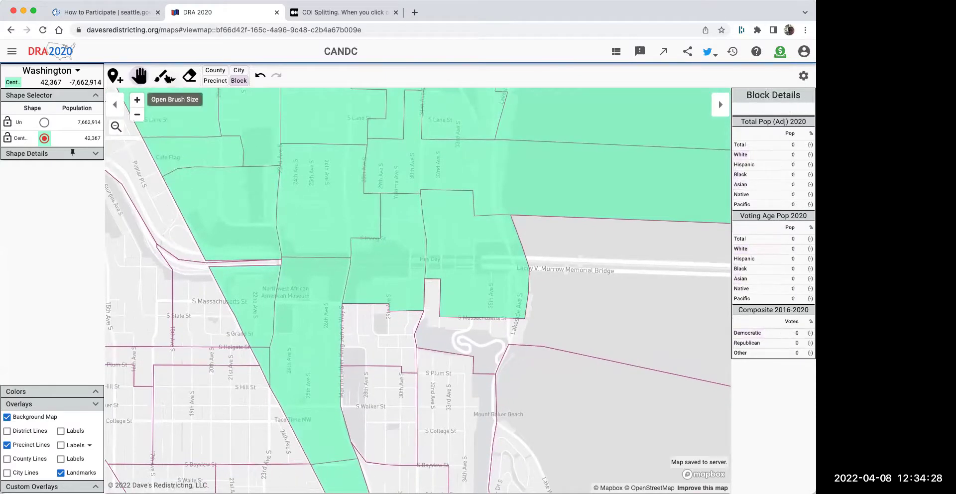
pyautogui.click(161, 76)
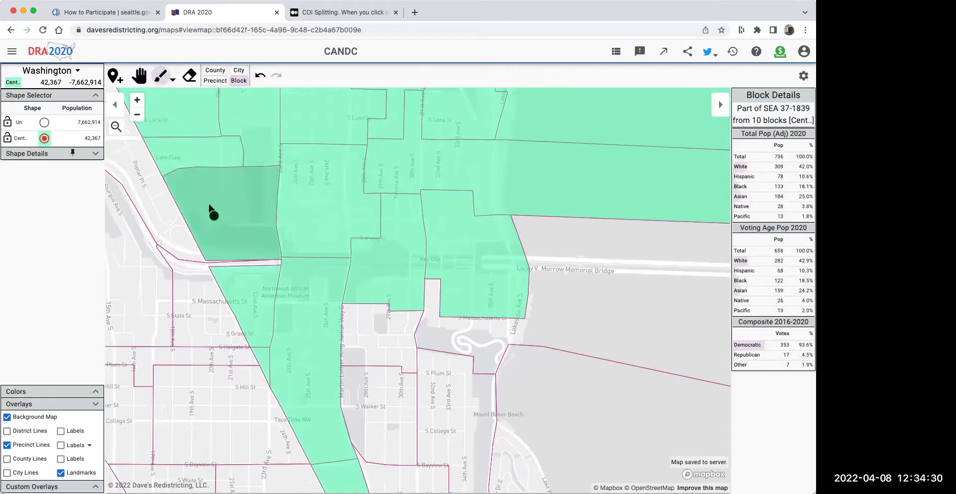
pyautogui.click(236, 261)
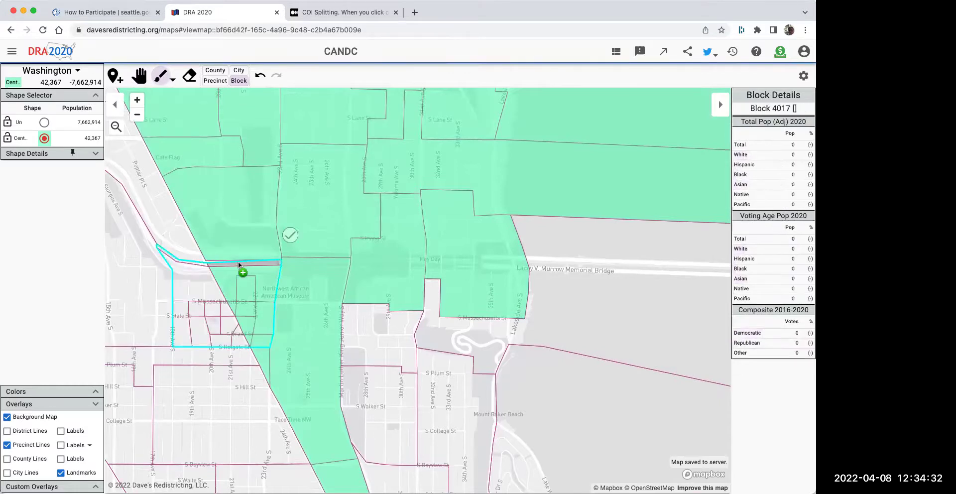
pyautogui.scroll(3, 224, 259)
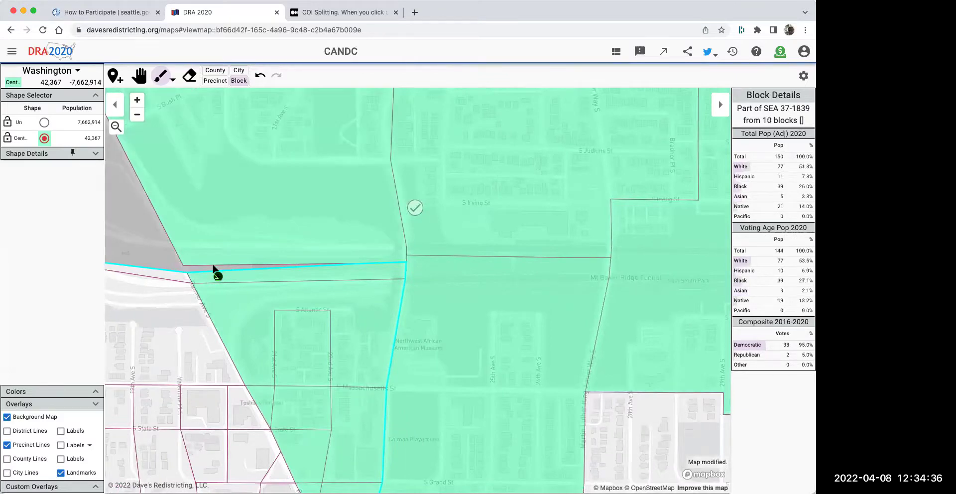
pyautogui.click(367, 145)
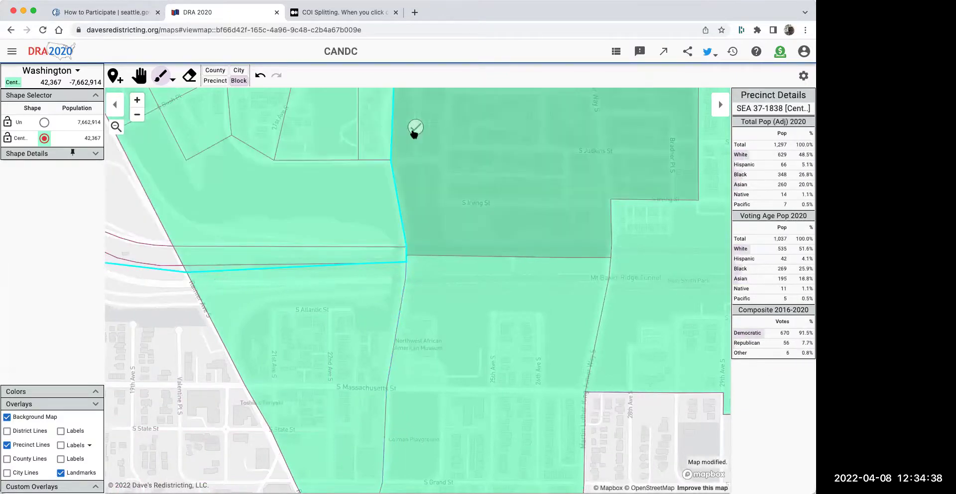
# Return to precinct level and review the full outline of the Central Area shape.
pyautogui.click(139, 76)
pyautogui.click(215, 80)
pyautogui.scroll(-1, 438, 268)
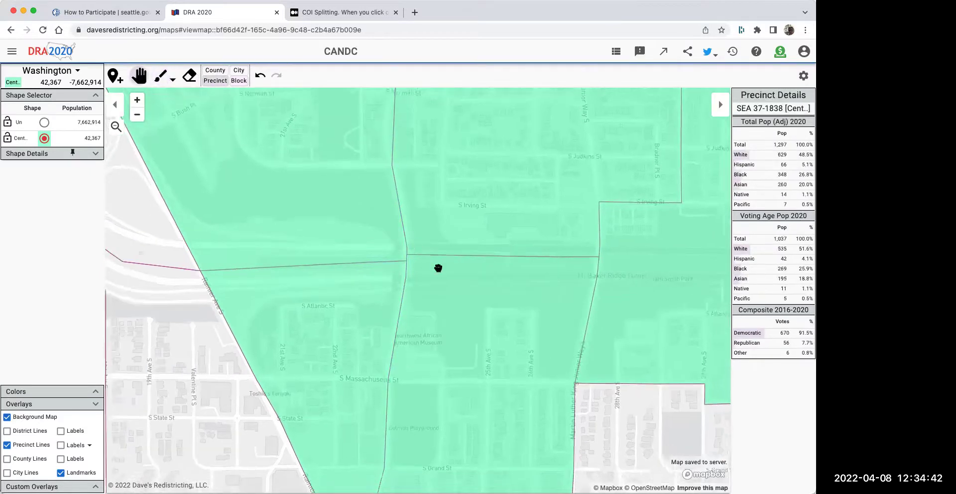
pyautogui.scroll(-5, 438, 267)
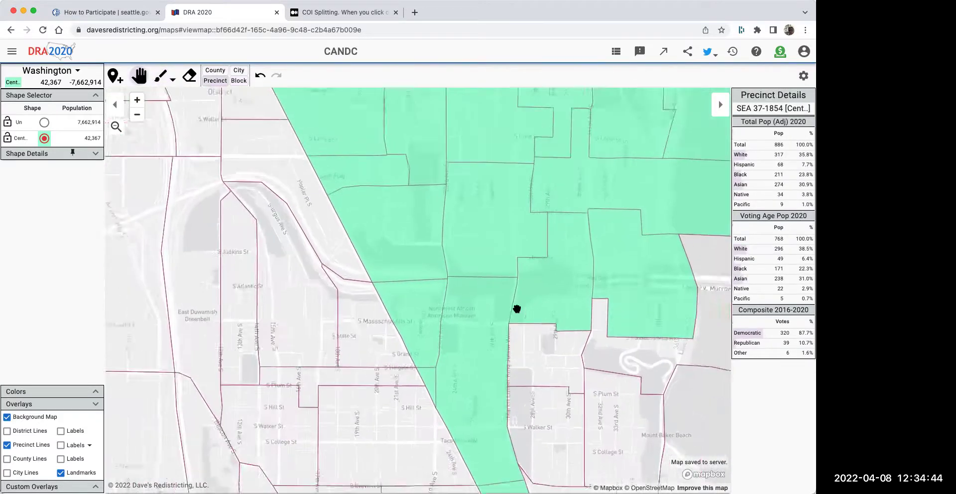
pyautogui.scroll(-4, 516, 309)
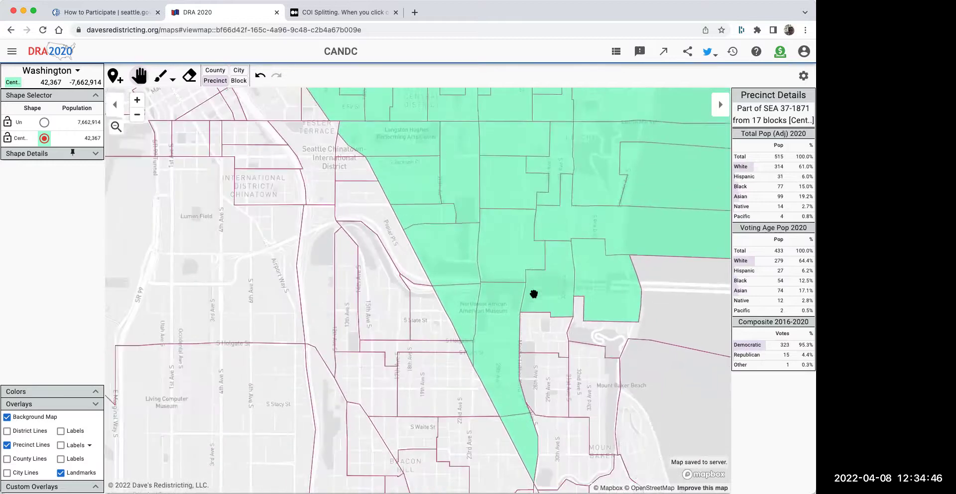
pyautogui.scroll(-4, 455, 323)
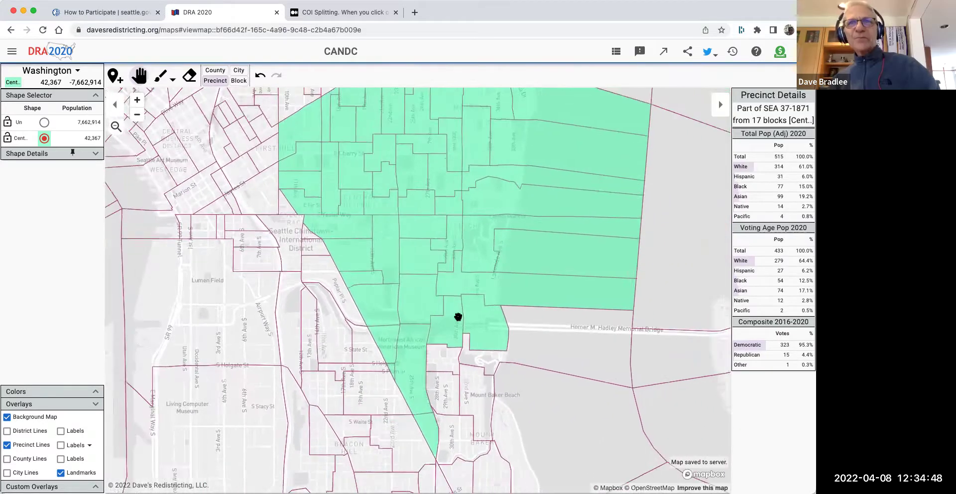
pyautogui.moveTo(467, 314); pyautogui.dragTo(437, 335)
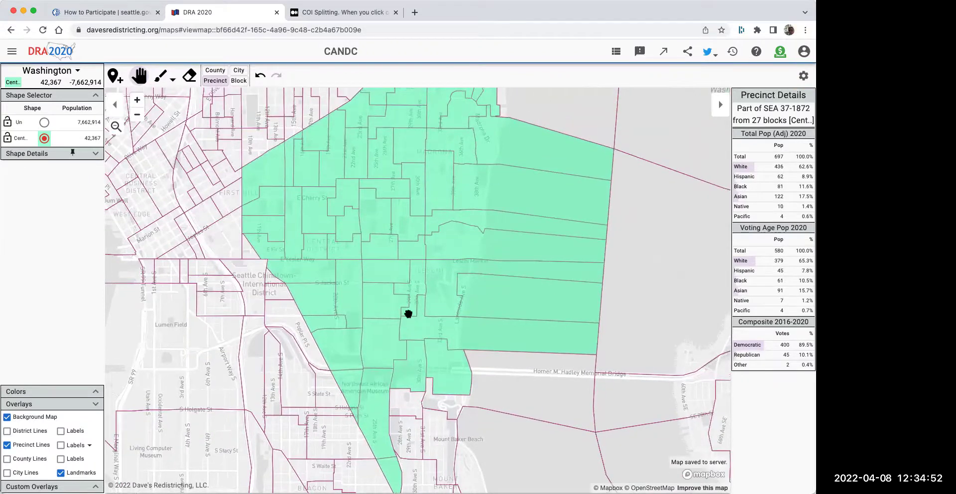
pyautogui.scroll(-2, 408, 314)
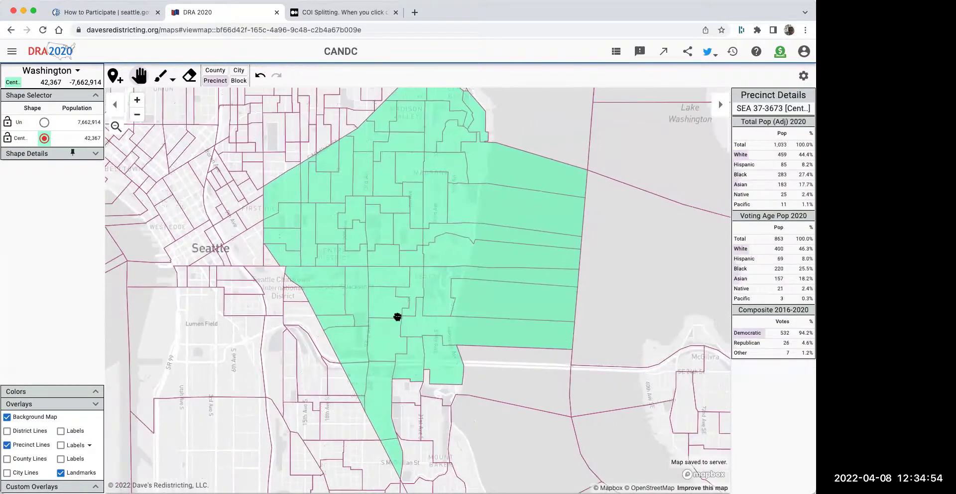
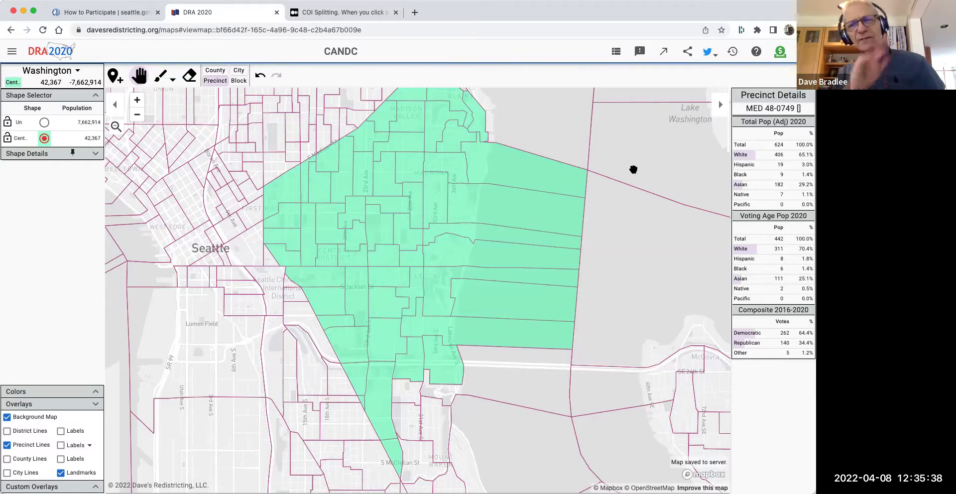
# Open the map Copy of Seattle City Council Districts - Current for editing and focus on District 3 and its surroundings.
pyautogui.click(616, 52)
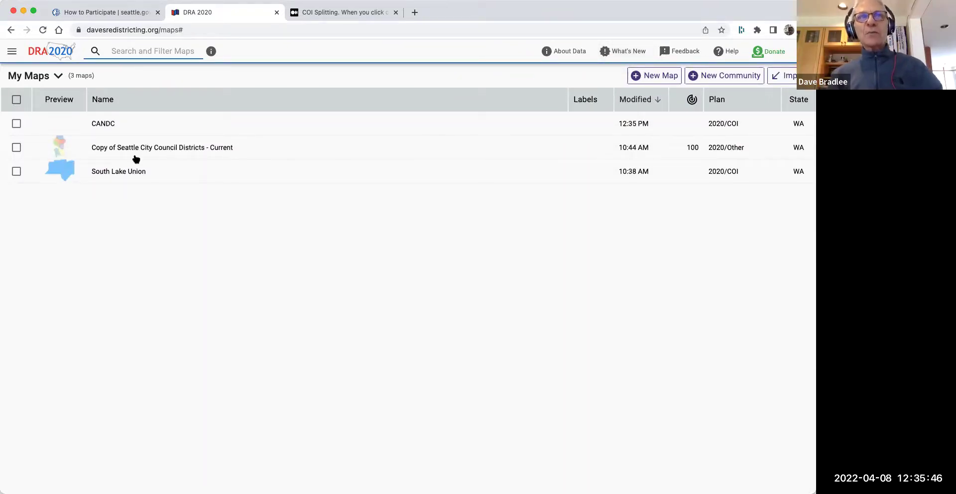
pyautogui.click(16, 148)
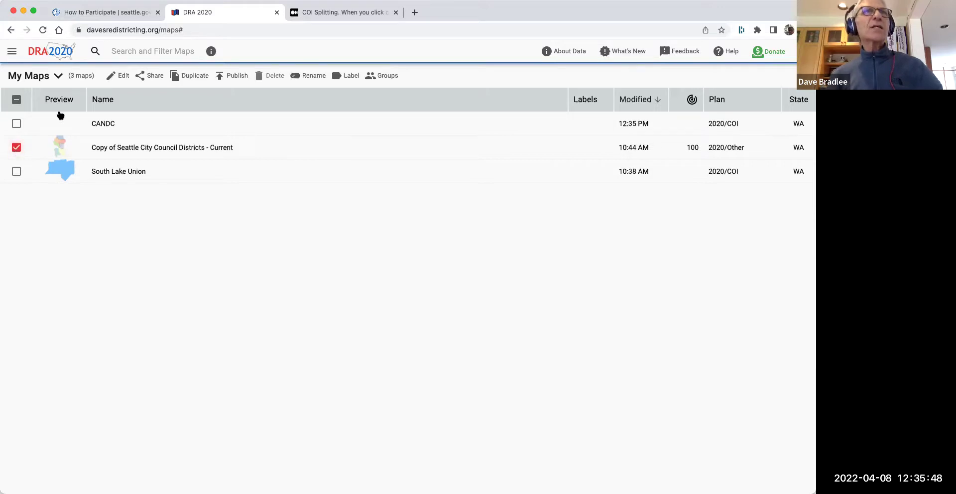
pyautogui.click(122, 77)
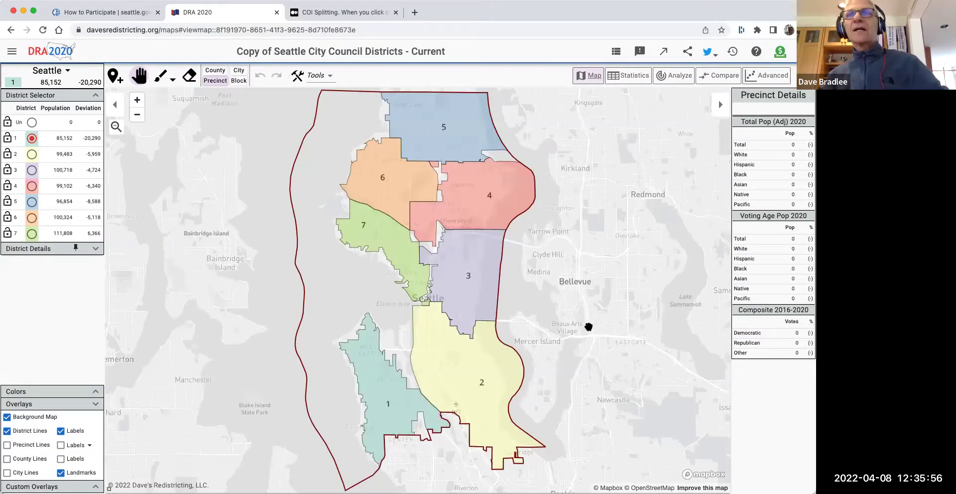
pyautogui.moveTo(542, 305); pyautogui.dragTo(506, 312)
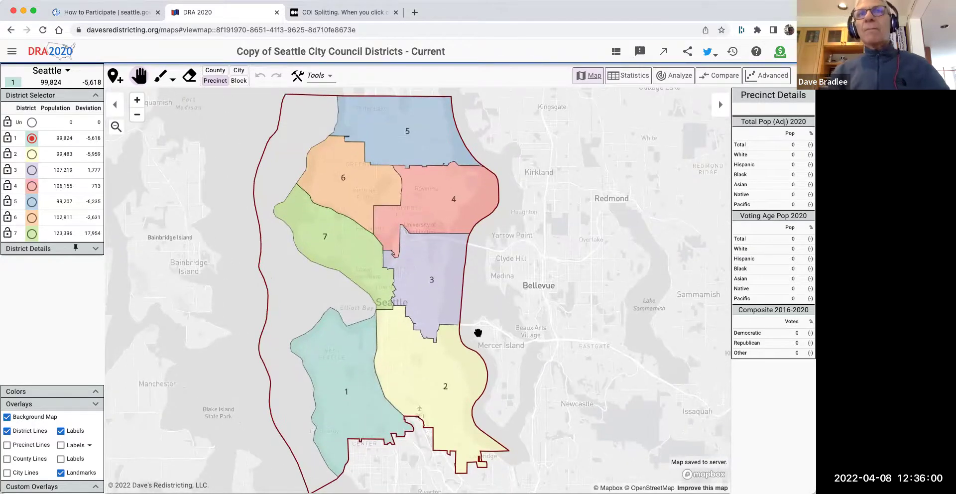
pyautogui.scroll(3, 497, 337)
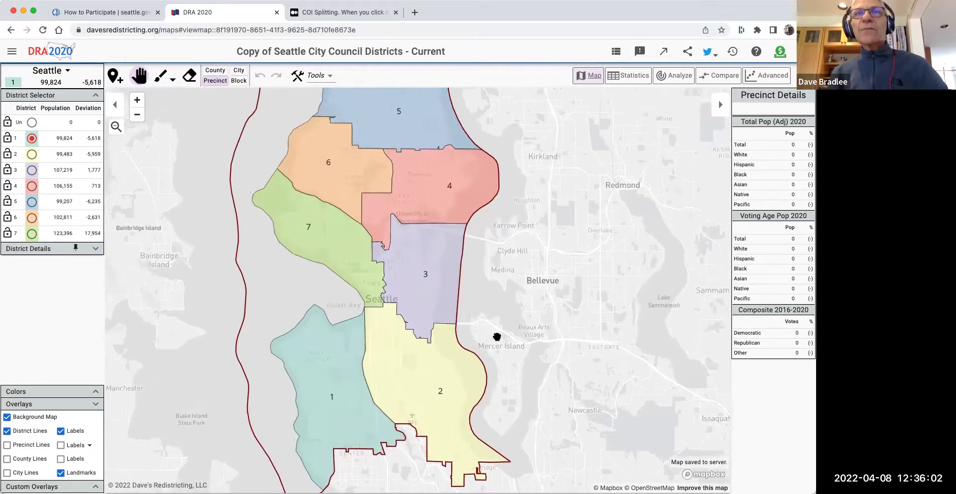
pyautogui.scroll(2, 496, 337)
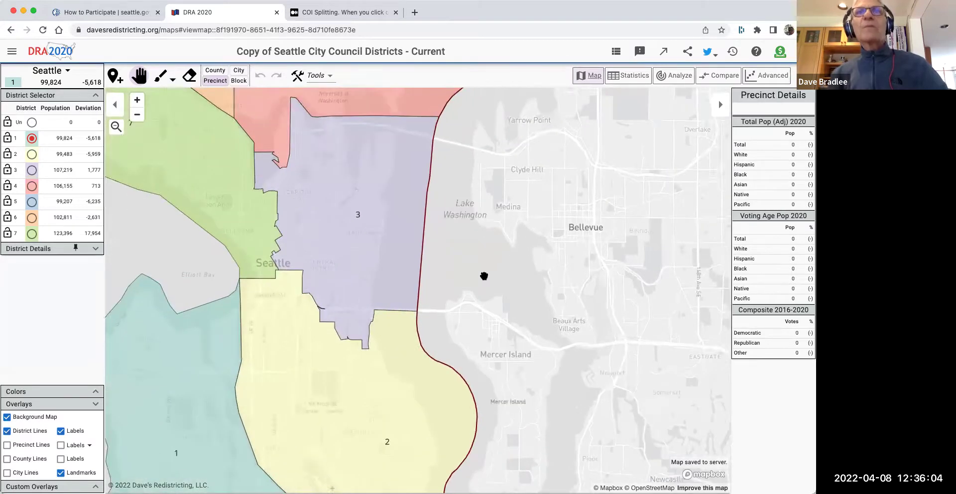
pyautogui.scroll(-2, 489, 278)
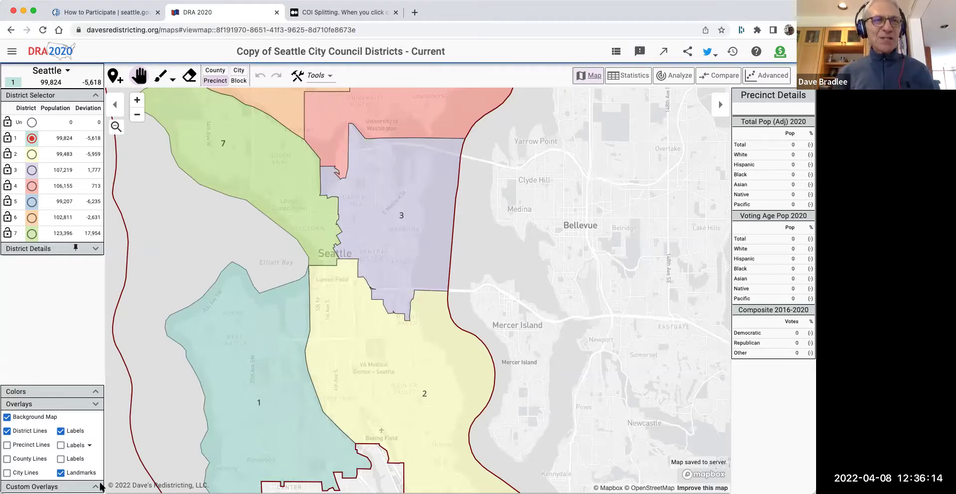
# Expand the custom overlays and review the list of available layers.
pyautogui.click(98, 485)
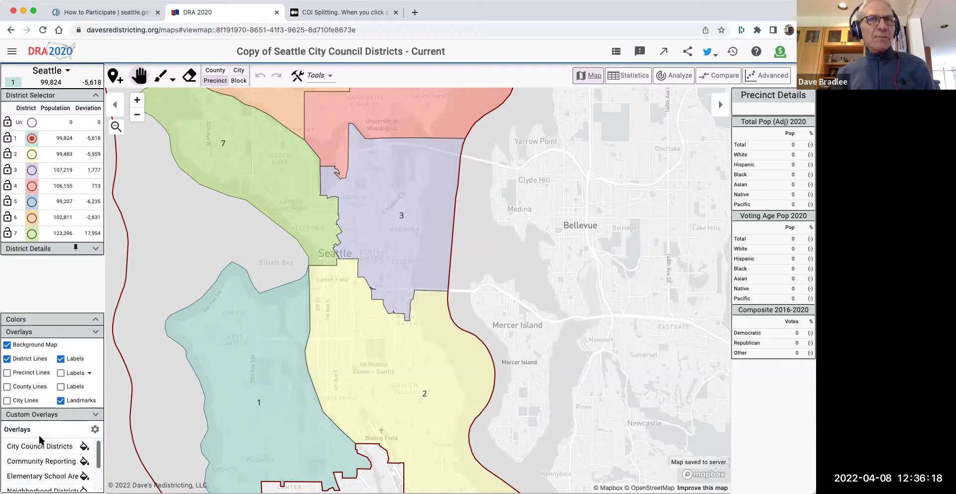
pyautogui.scroll(-3, 41, 442)
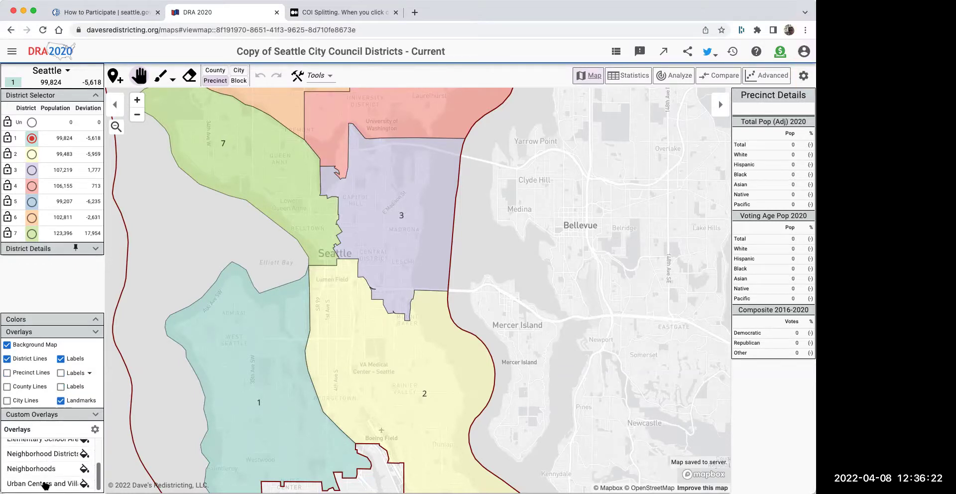
pyautogui.scroll(3, 46, 482)
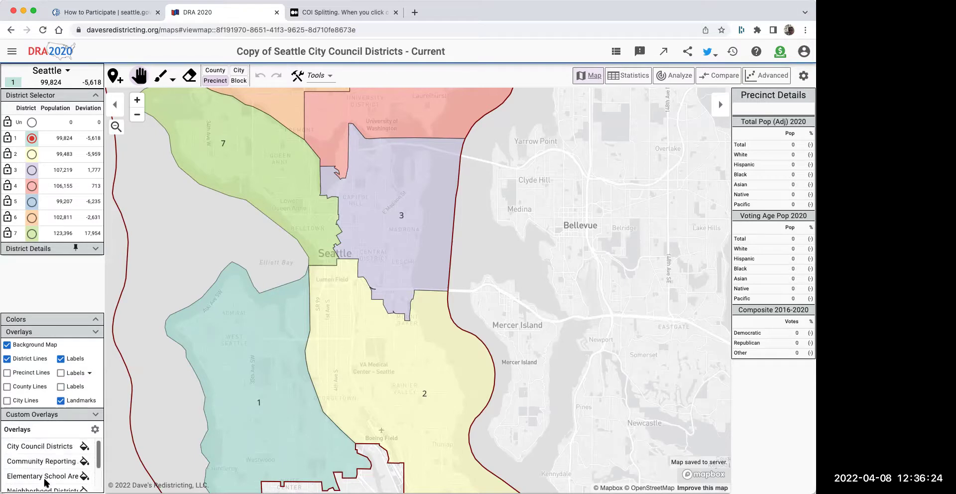
# Turn on the City Council Districts overlay's lines and labels, and switch its labels off again.
pyautogui.moveTo(169, 323)
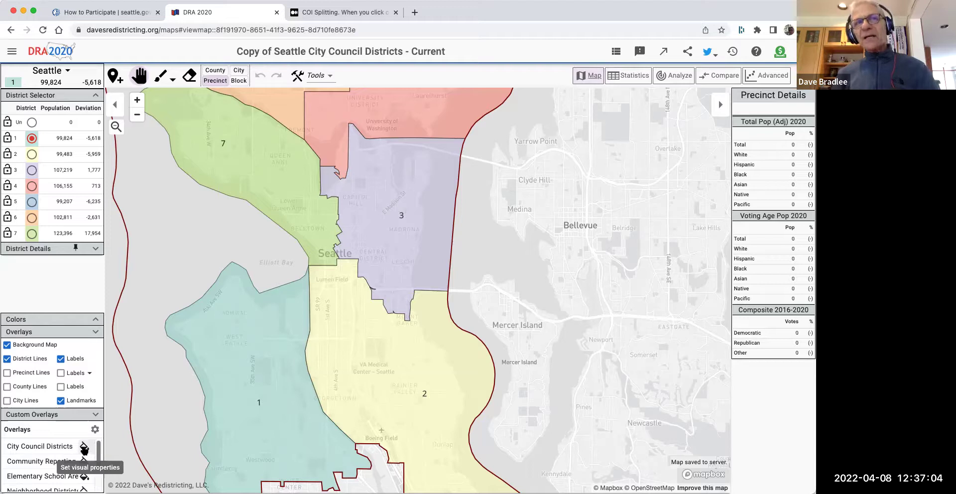
pyautogui.click(84, 448)
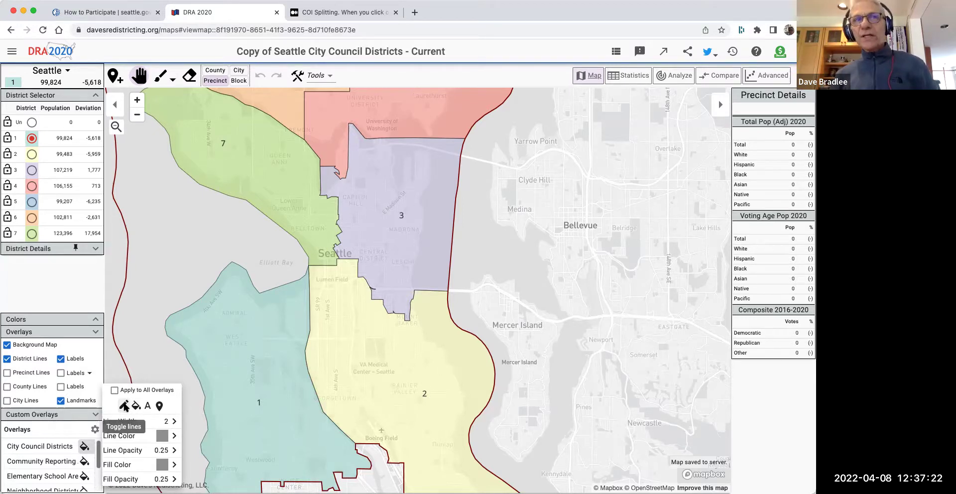
pyautogui.click(124, 406)
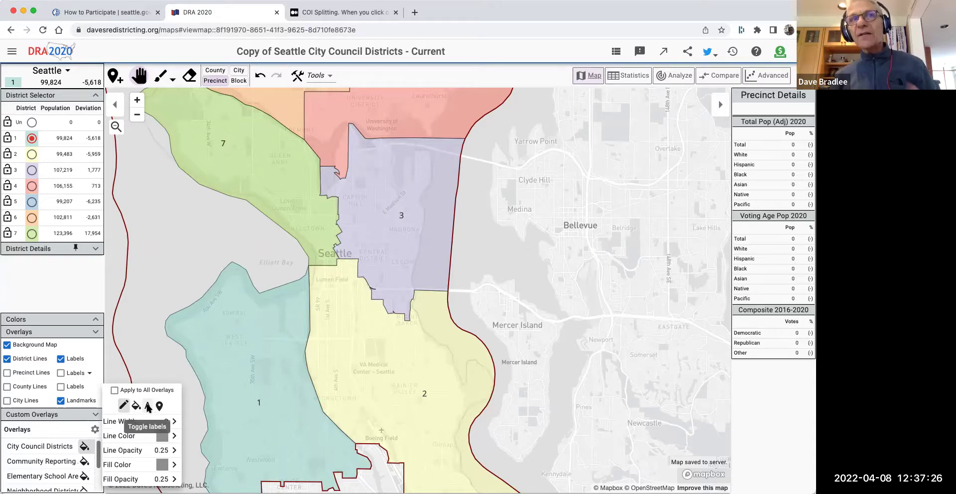
pyautogui.click(148, 406)
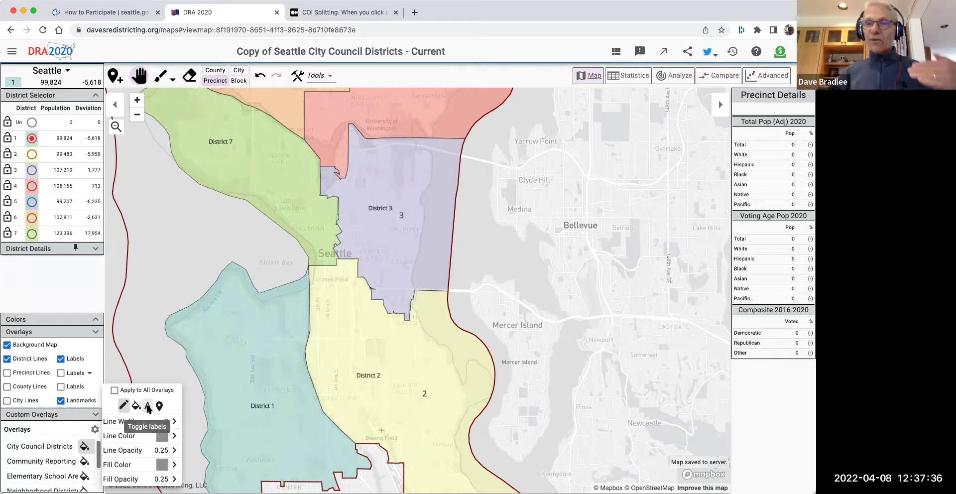
pyautogui.click(148, 407)
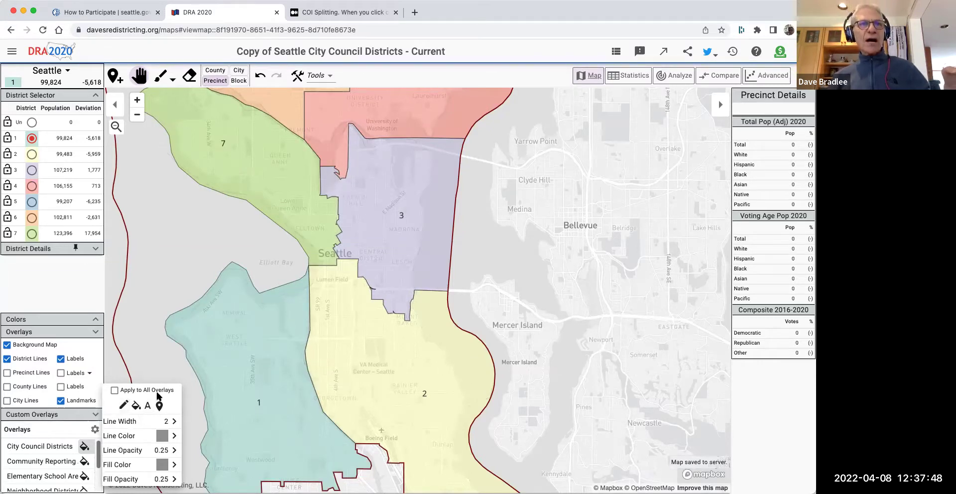
pyautogui.click(146, 365)
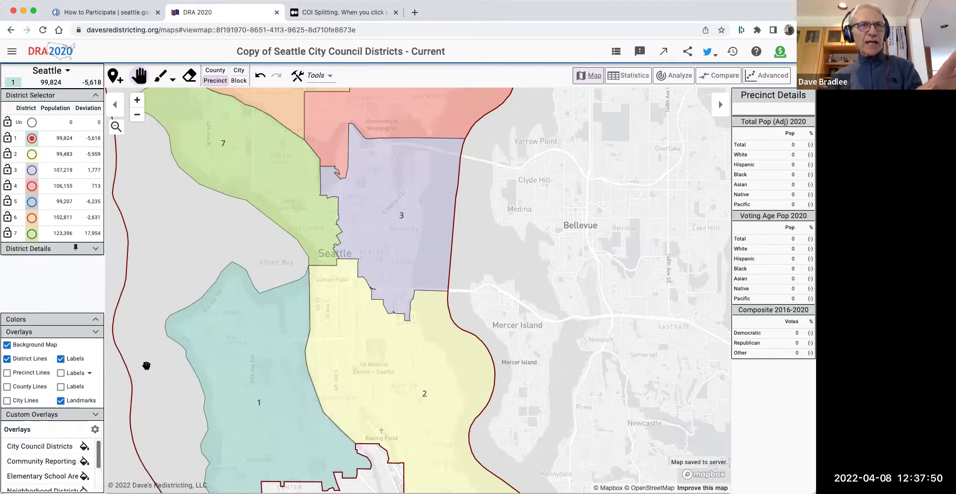
# Open the overlay layer management and bring up the picker for adding communities and maps.
pyautogui.scroll(-2, 58, 458)
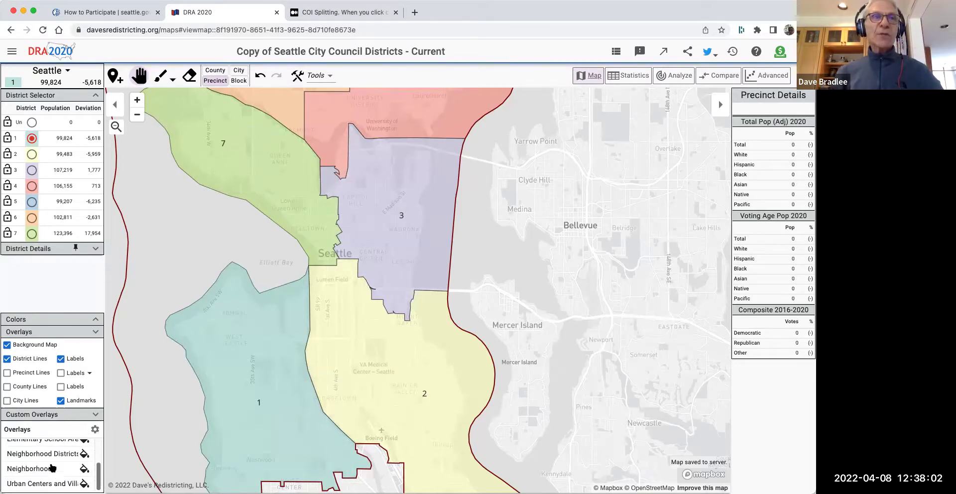
pyautogui.click(95, 429)
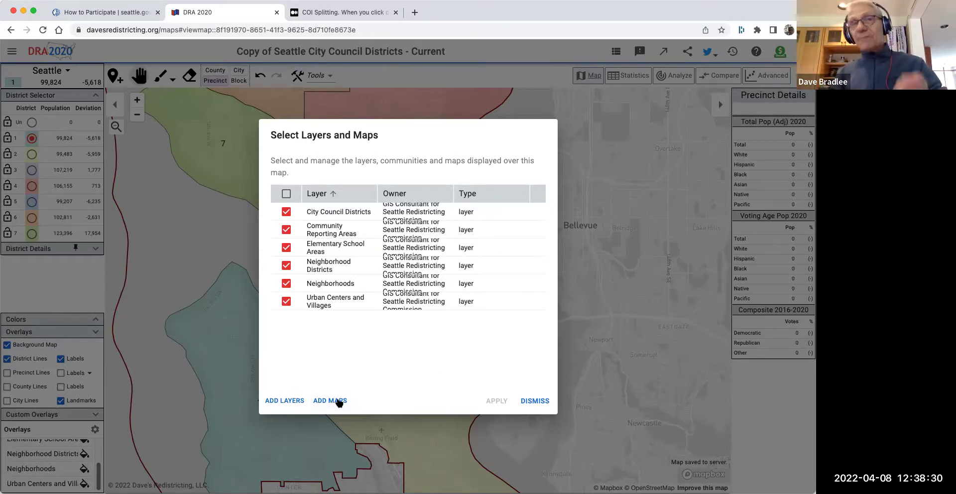
pyautogui.click(338, 402)
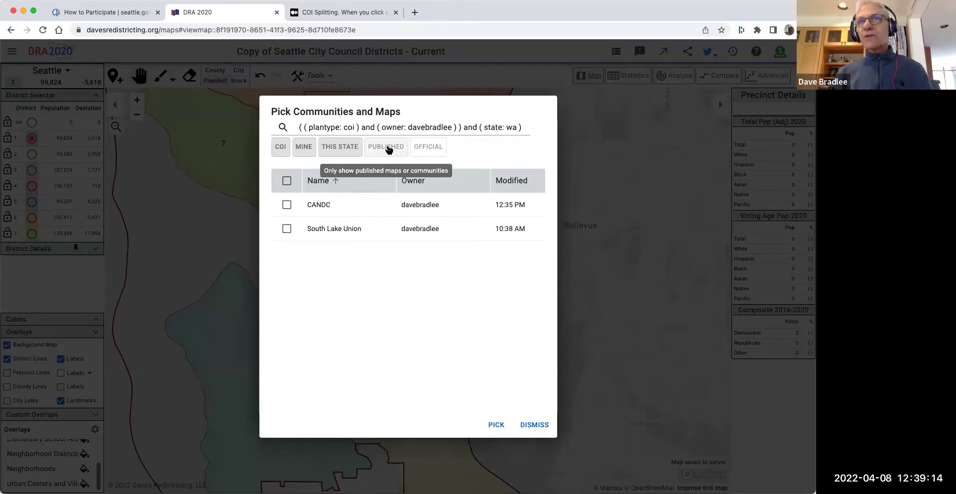
# Browse Washington's published communities of interest from all owners, and return to the unpublished-inclusive list of own communities.
pyautogui.click(386, 148)
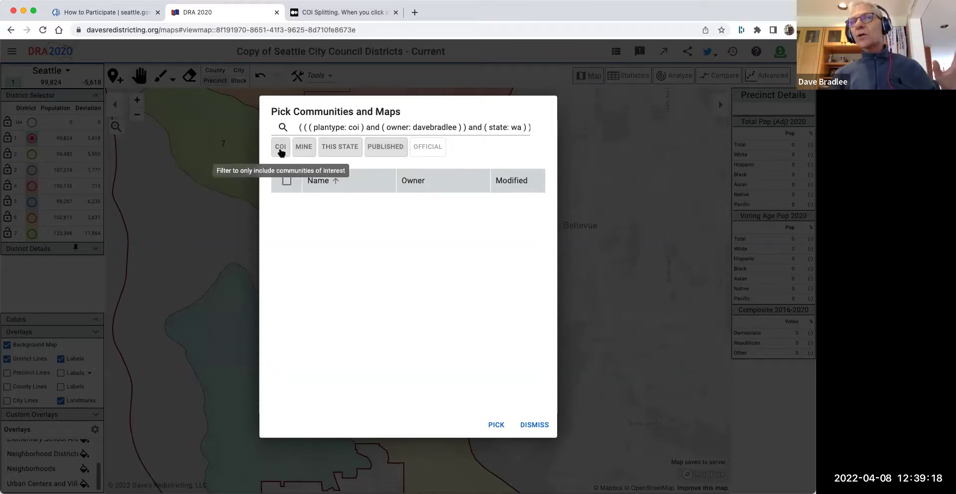
pyautogui.click(304, 147)
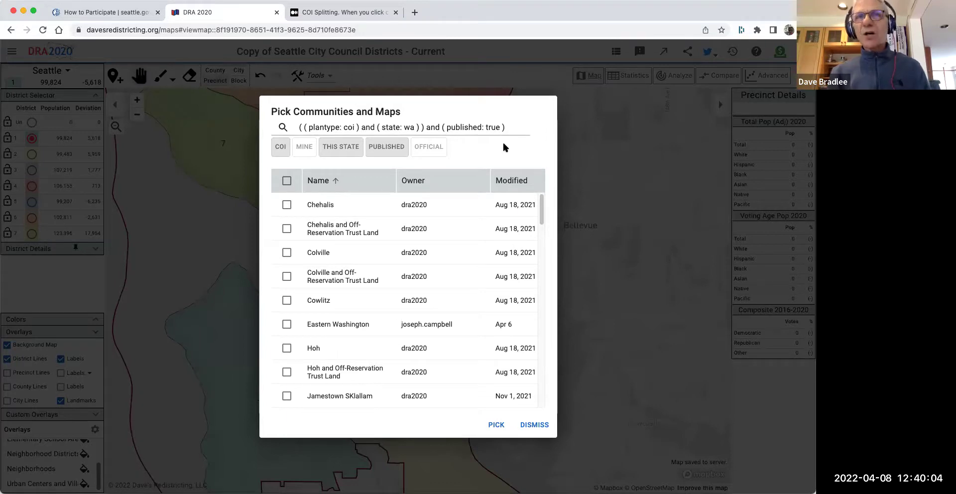
pyautogui.click(304, 147)
pyautogui.click(388, 147)
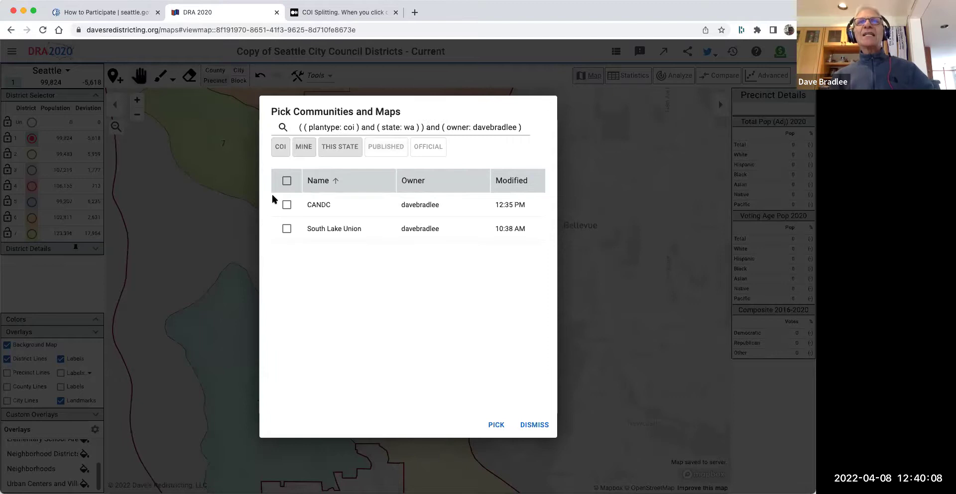
# Add the CANDC community map to the overlays of the council districts map.
pyautogui.click(287, 204)
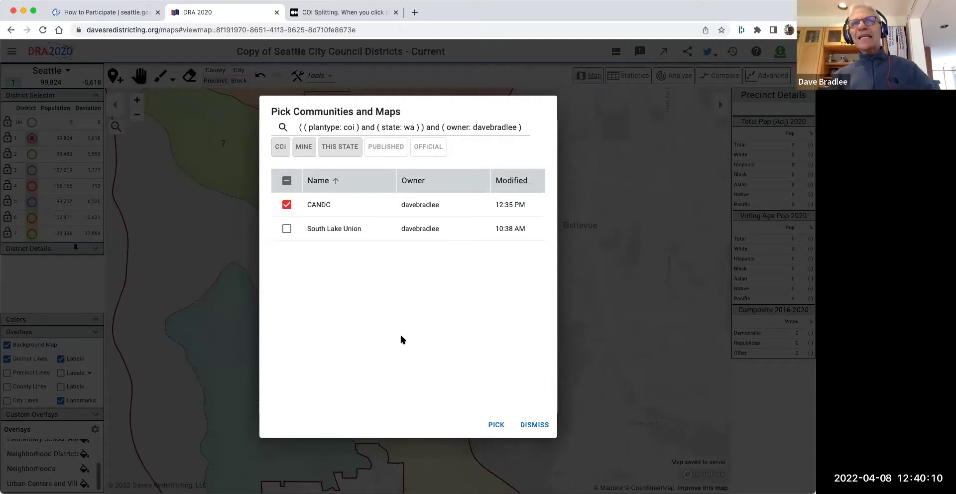
pyautogui.click(496, 424)
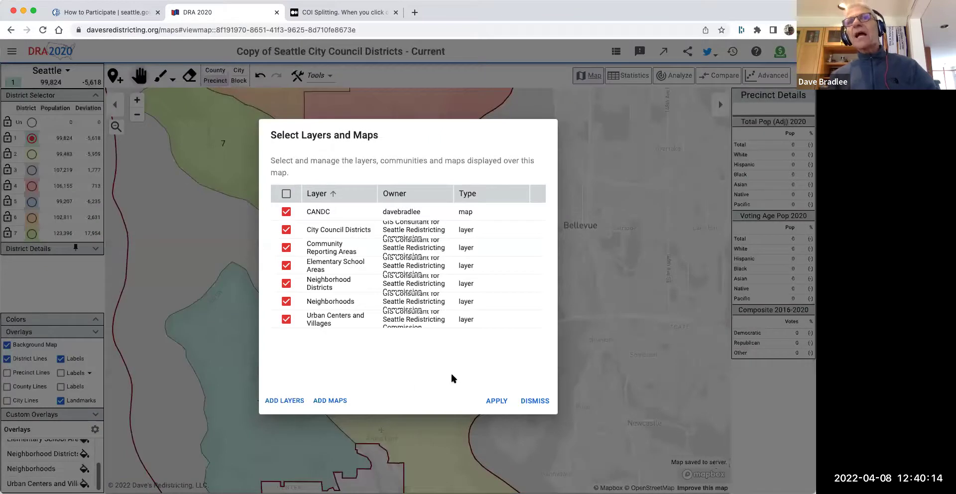
pyautogui.click(492, 401)
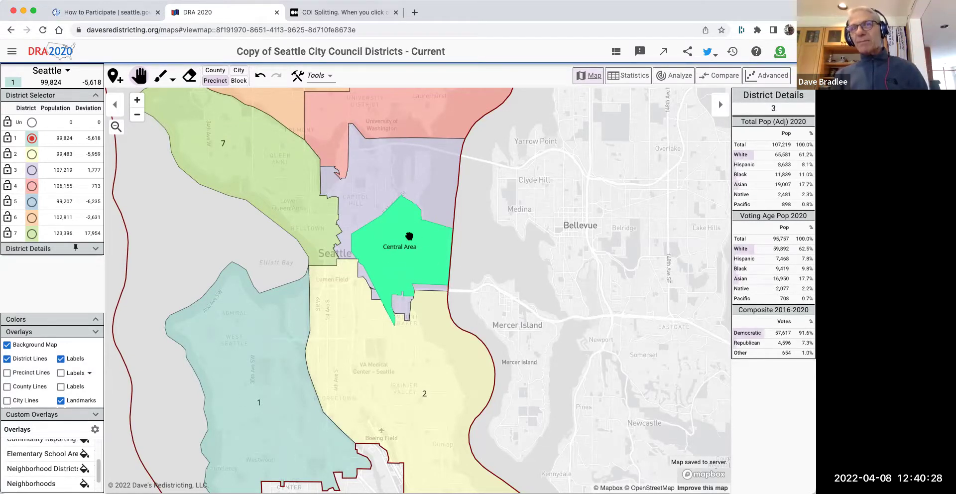
# Try a fill opacity of 0.10 on the CANDC overlay and set it back to 0.25.
pyautogui.scroll(3, 82, 461)
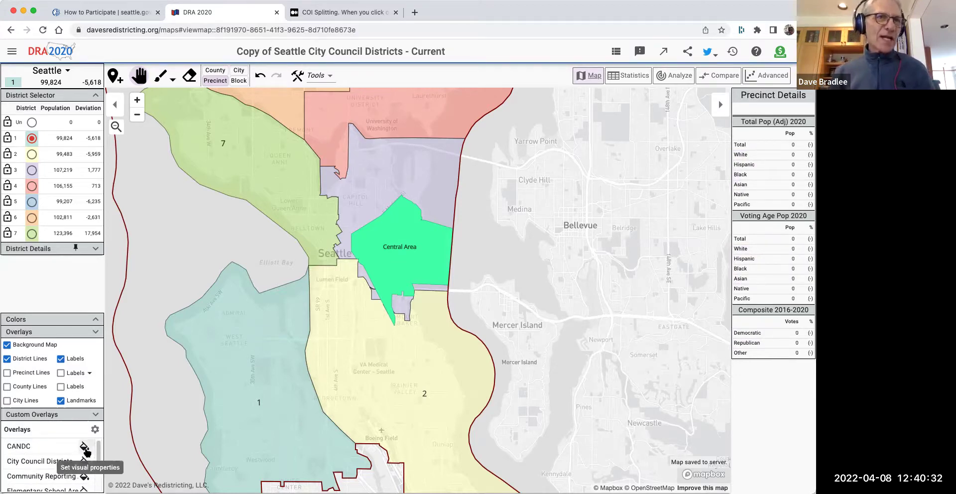
pyautogui.click(84, 447)
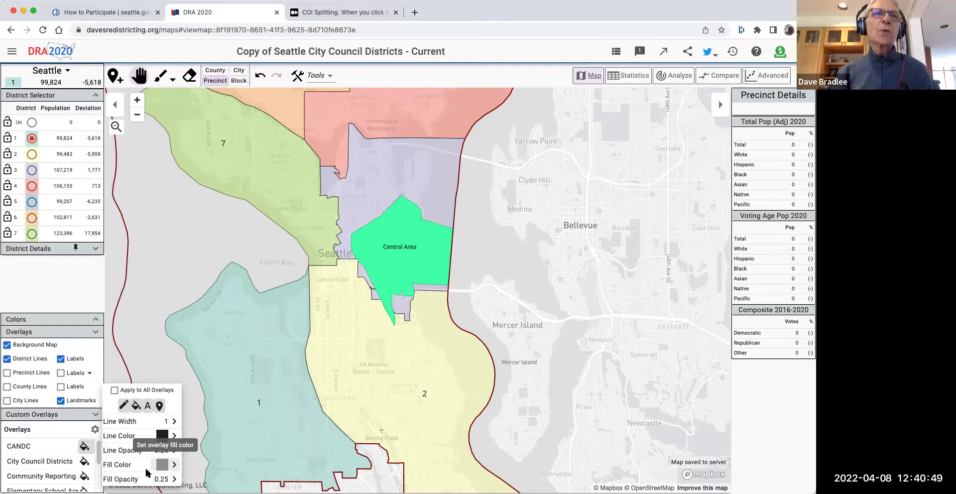
pyautogui.click(171, 480)
pyautogui.click(199, 383)
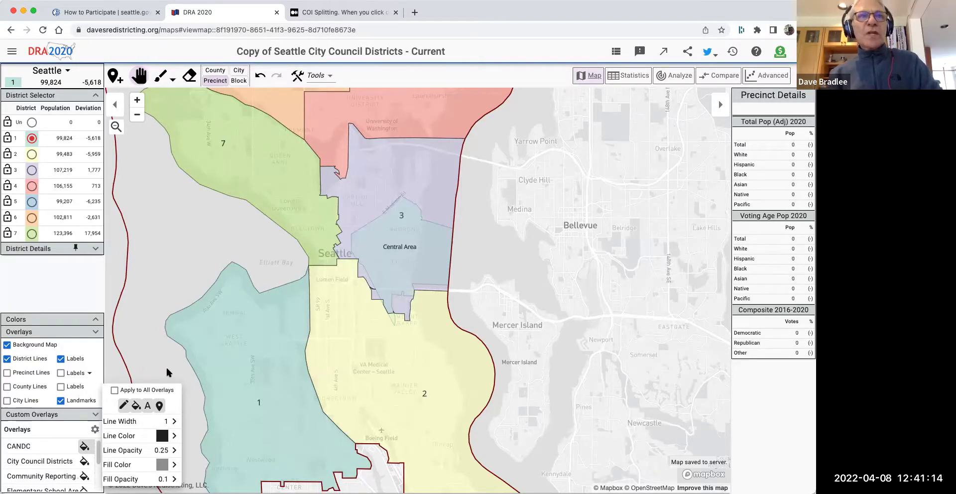
pyautogui.click(174, 479)
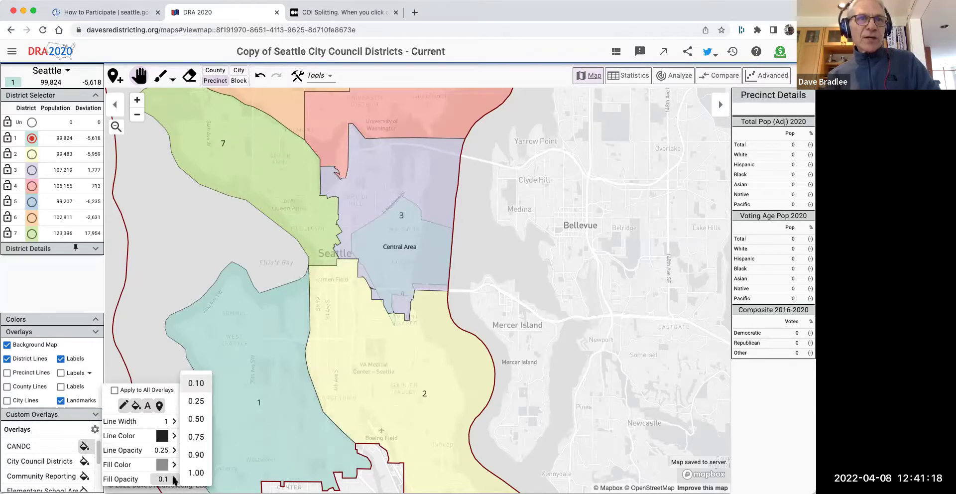
pyautogui.click(197, 401)
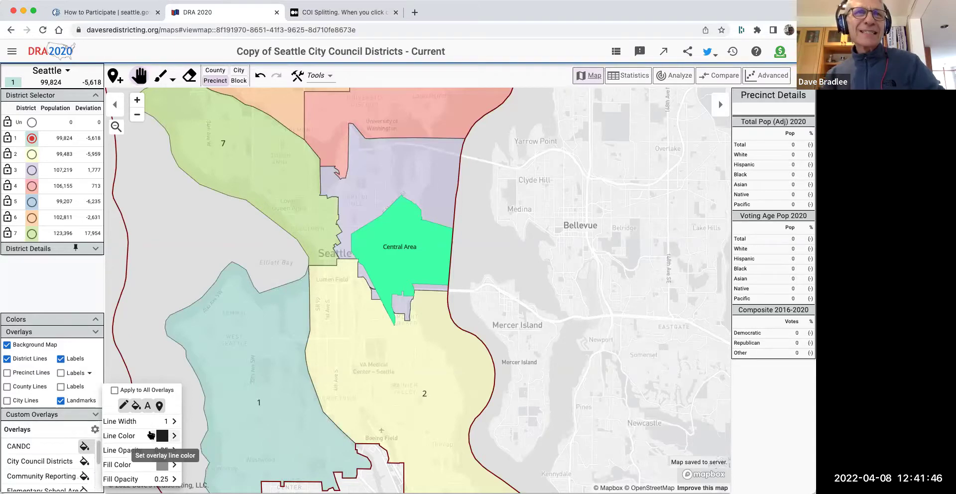
pyautogui.click(134, 322)
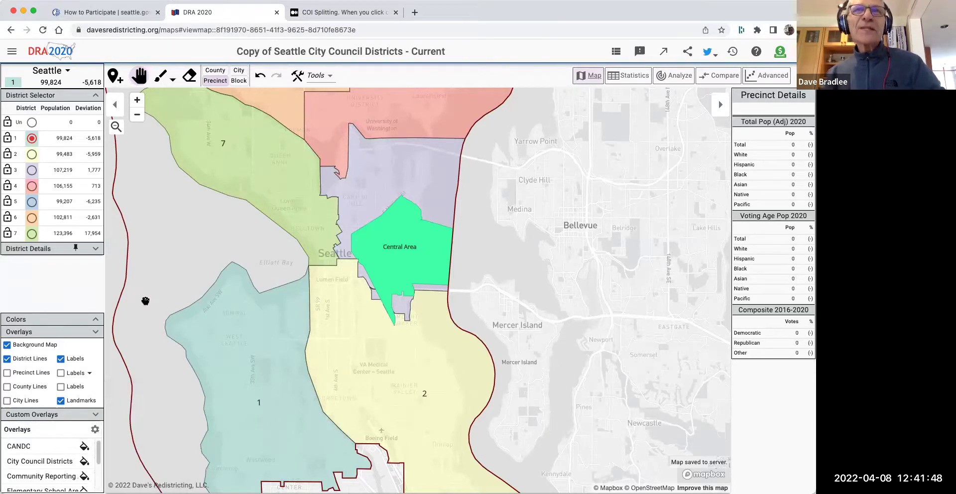
# Turn off the CANDC overlay's fill, keeping its outline and label over the council districts.
pyautogui.click(86, 448)
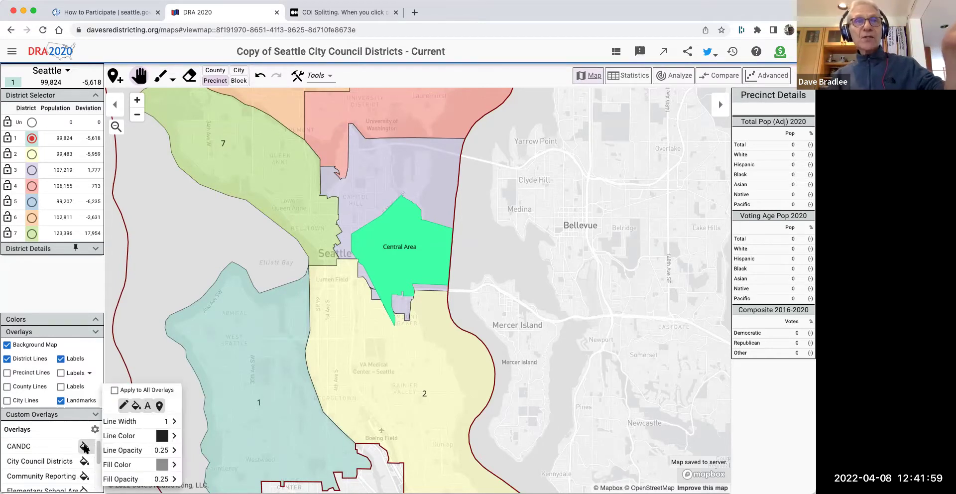
pyautogui.click(134, 406)
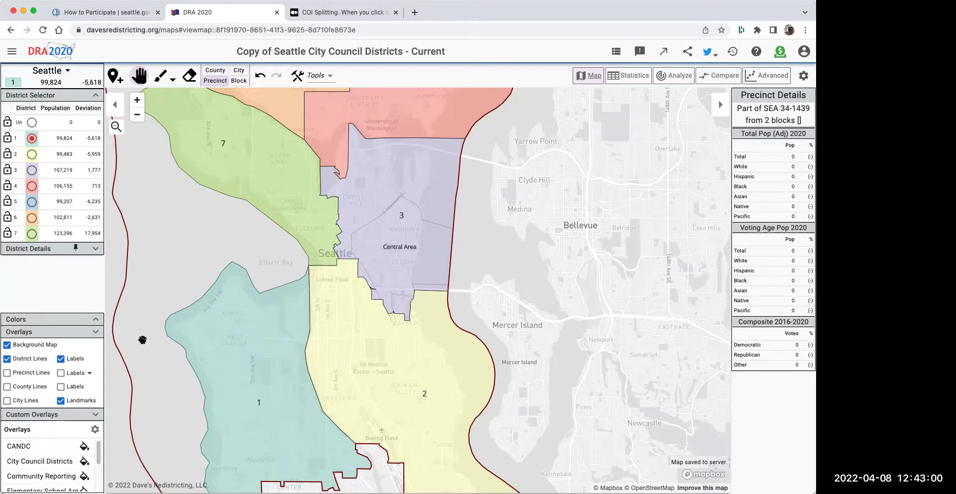
pyautogui.scroll(-3, 39, 457)
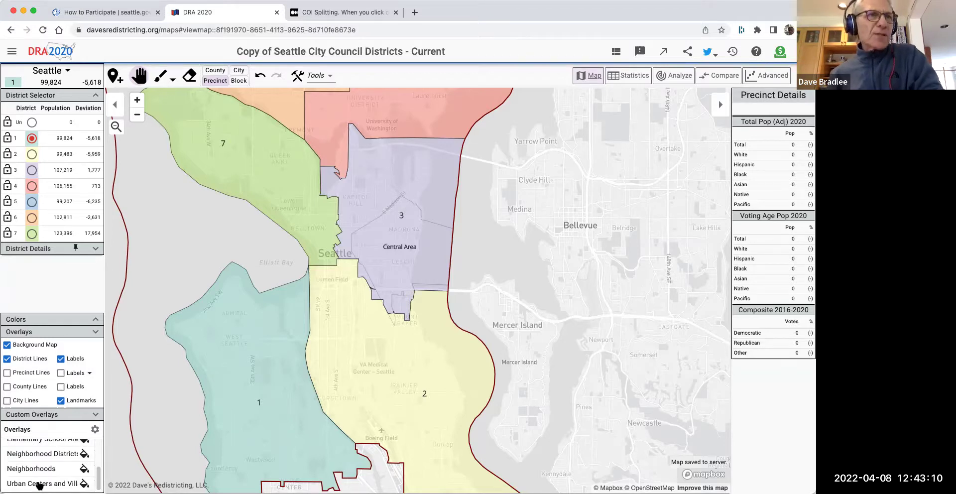
# Turn the CANDC overlay's fill back on over the council districts map.
pyautogui.scroll(1, 59, 479)
pyautogui.scroll(5, 60, 476)
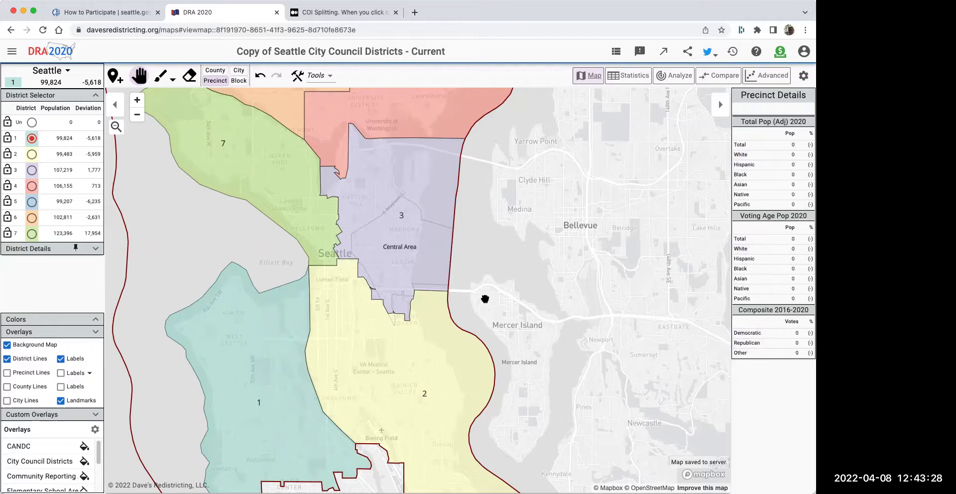
pyautogui.moveTo(478, 277); pyautogui.dragTo(486, 294)
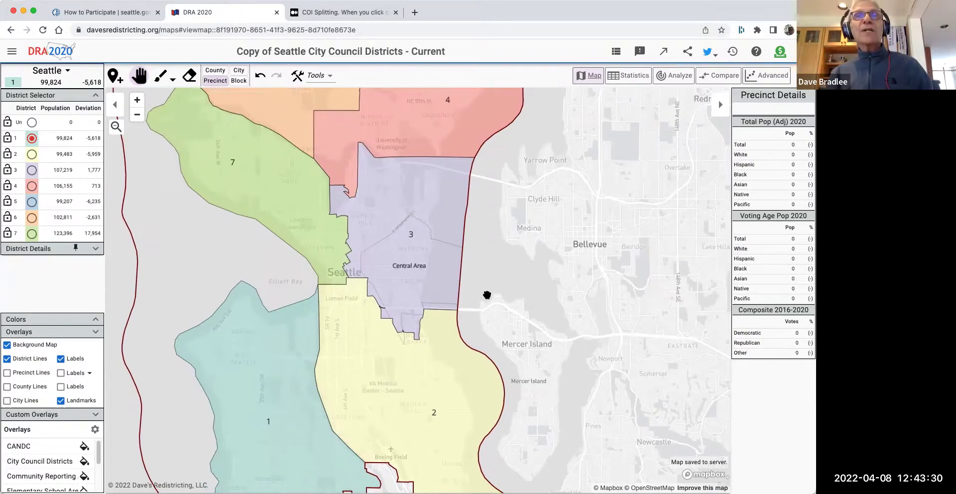
pyautogui.scroll(3, 391, 301)
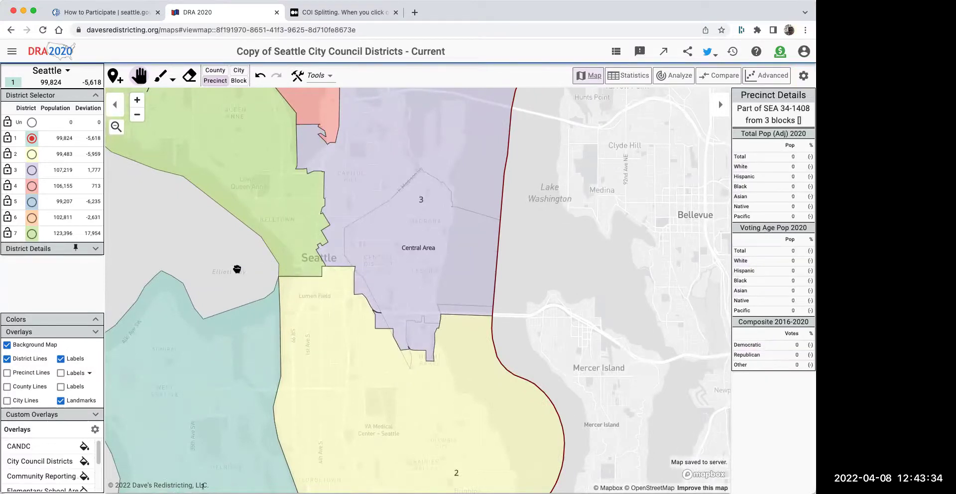
pyautogui.moveTo(231, 267); pyautogui.dragTo(201, 269)
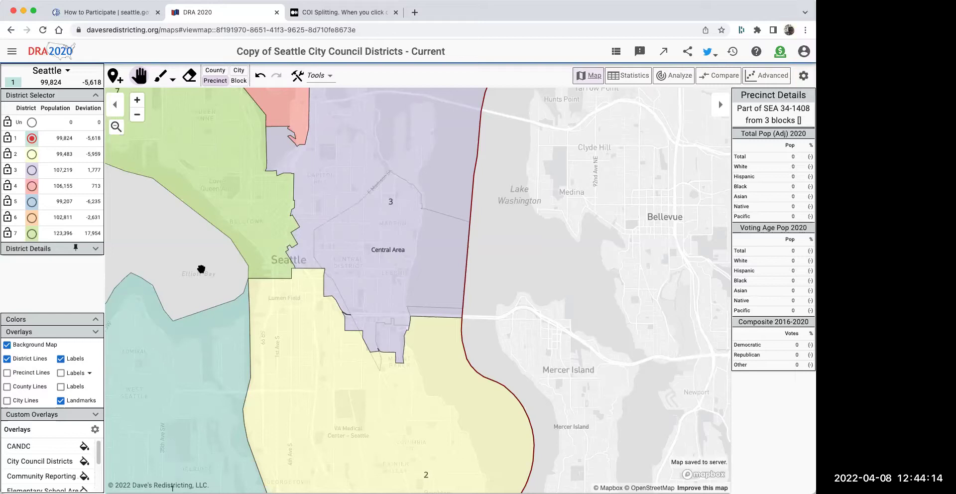
pyautogui.click(344, 410)
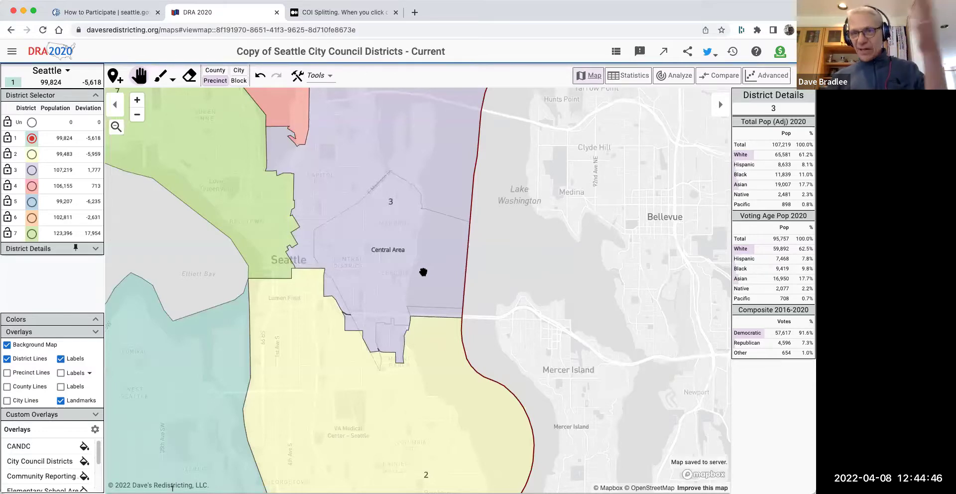
pyautogui.click(84, 448)
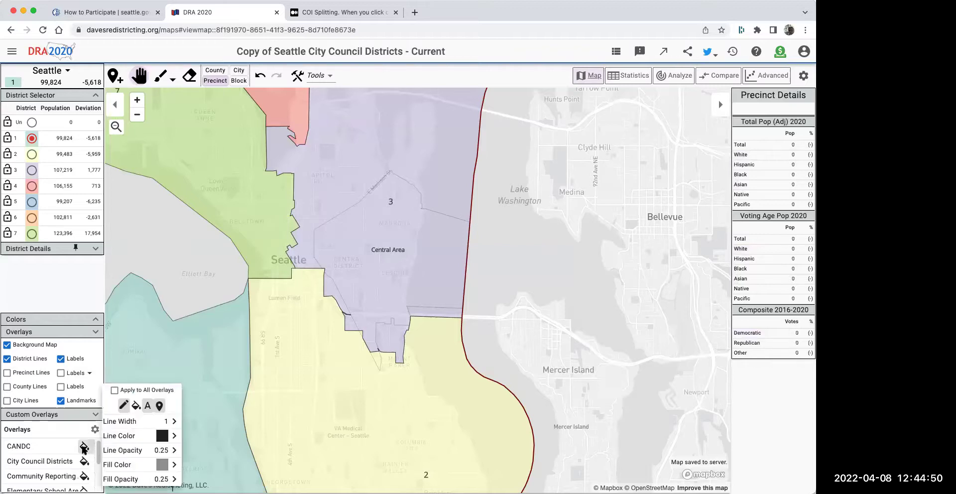
pyautogui.click(132, 407)
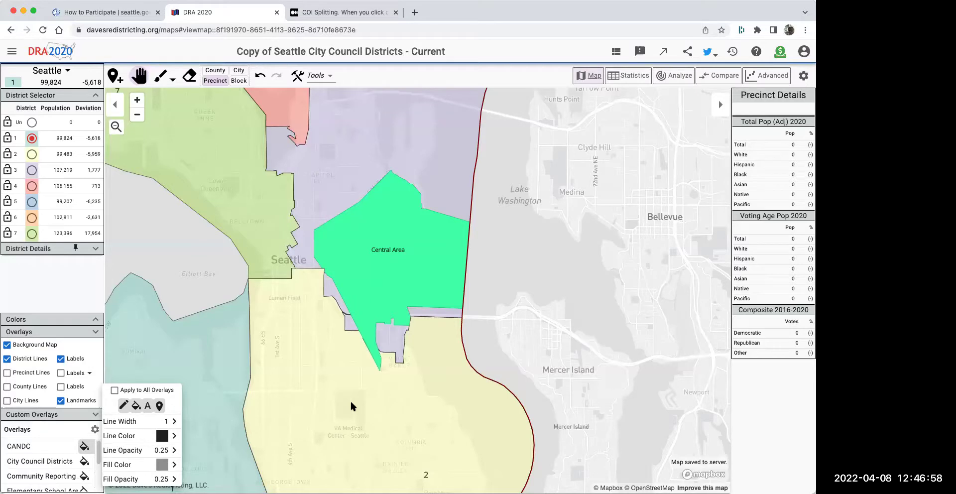
pyautogui.click(135, 226)
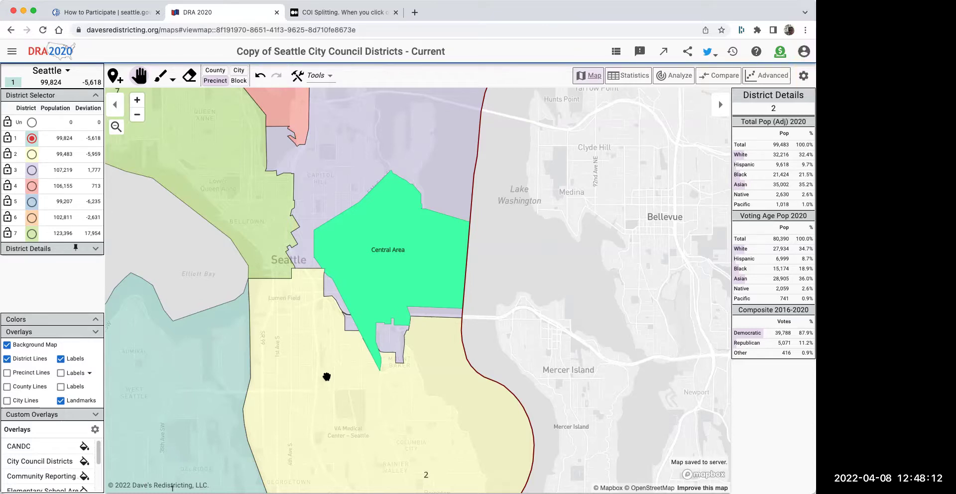
# Paint the district 3 precincts along the Central Area's southern and southwestern edges into district 2, undoing the last precinct added.
pyautogui.scroll(1, 348, 369)
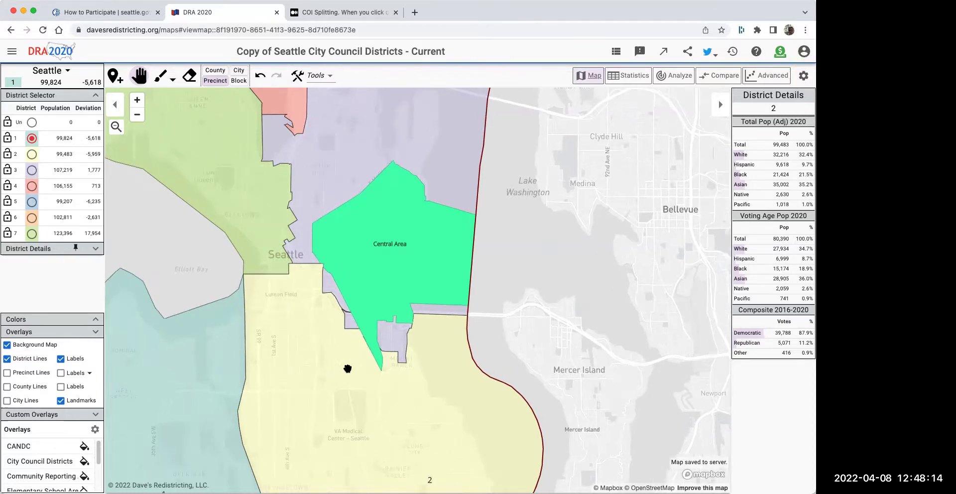
pyautogui.moveTo(330, 358); pyautogui.dragTo(380, 363)
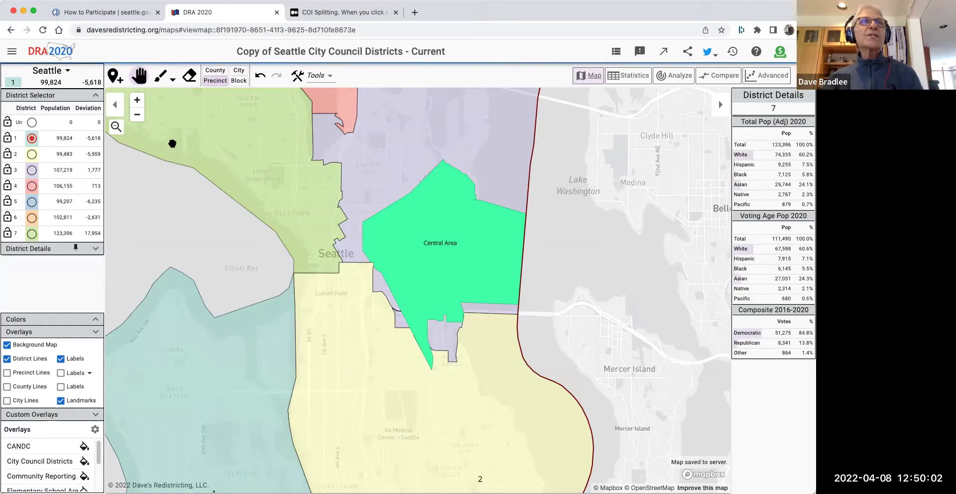
pyautogui.click(31, 154)
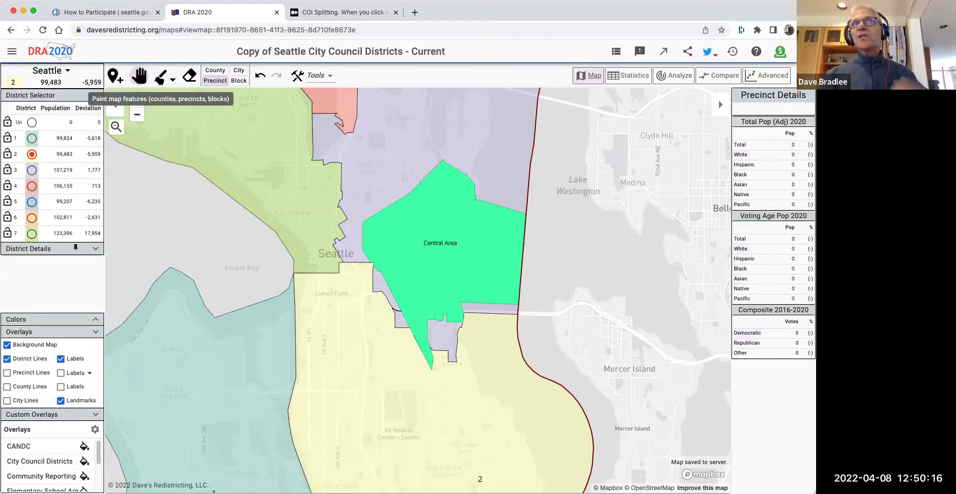
pyautogui.click(160, 76)
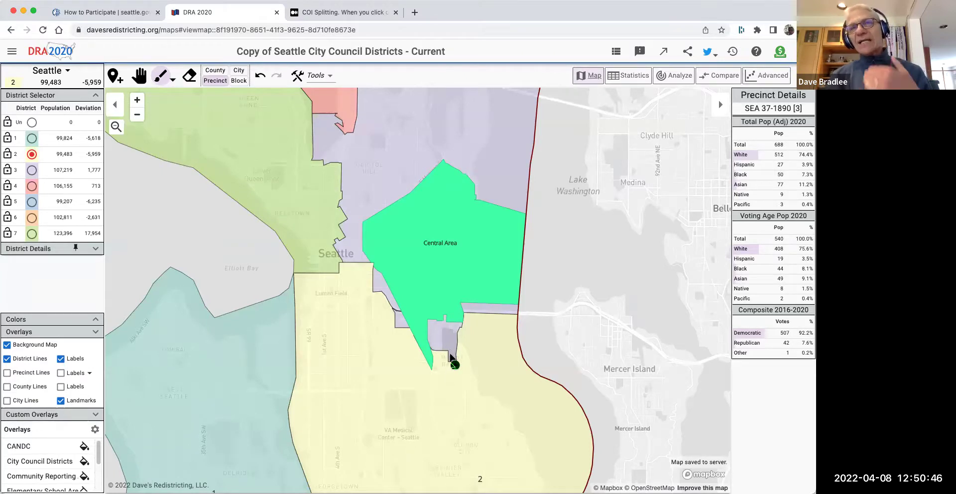
pyautogui.moveTo(451, 357)
pyautogui.mouseDown()
pyautogui.moveTo(453, 330)
pyautogui.moveTo(436, 327)
pyautogui.mouseUp()
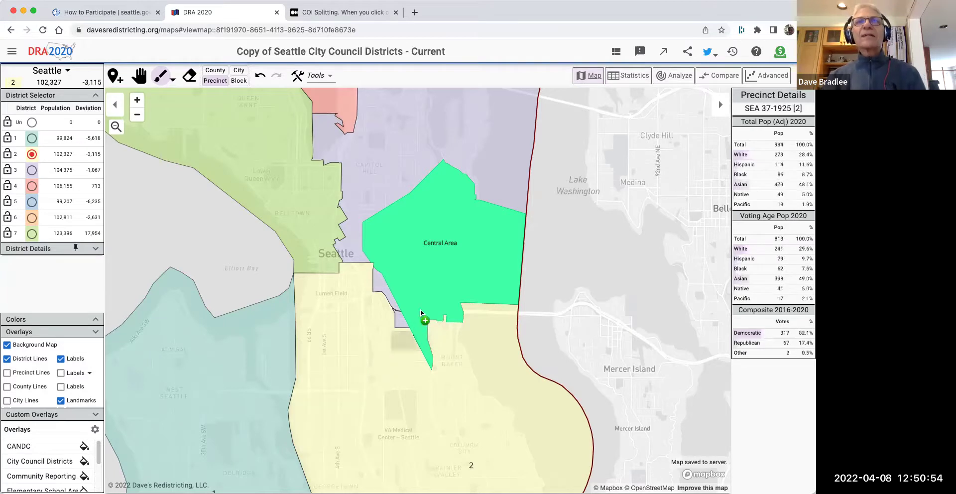
pyautogui.moveTo(399, 322); pyautogui.dragTo(376, 276)
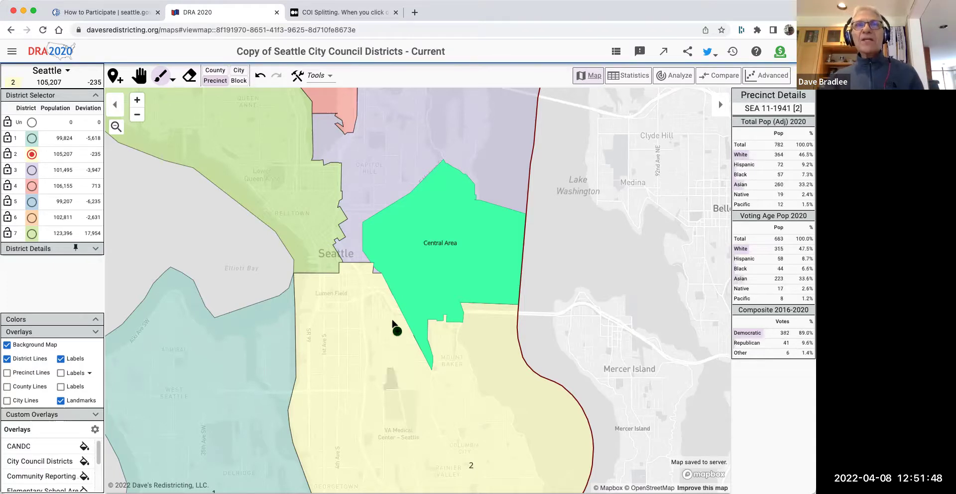
pyautogui.click(375, 272)
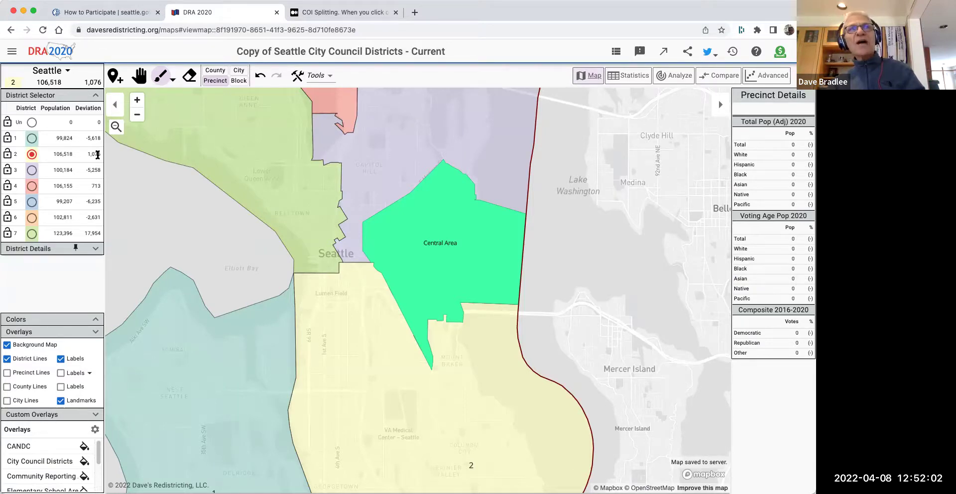
pyautogui.click(259, 75)
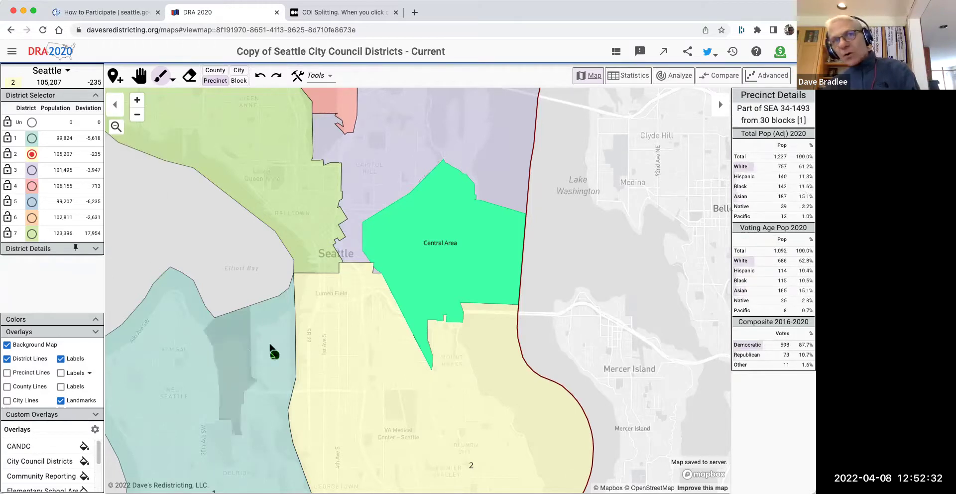
# Reassign the district 2 waterfront blocks west of Lumen Field to district 1, painting at block level.
pyautogui.click(31, 140)
pyautogui.scroll(5, 250, 308)
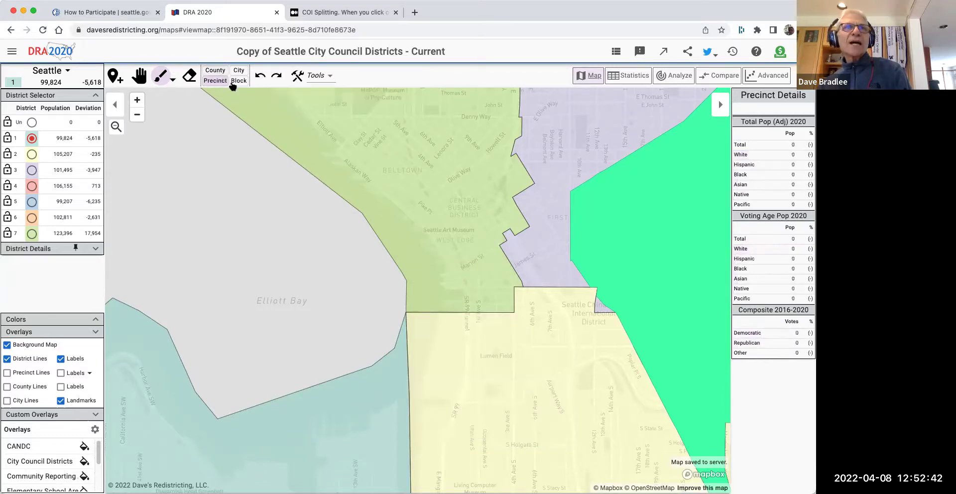
pyautogui.click(240, 81)
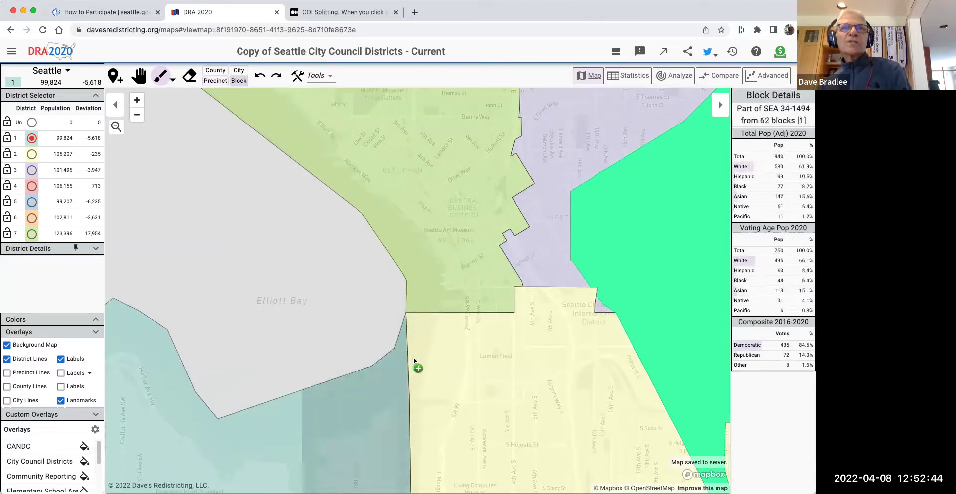
pyautogui.click(437, 366)
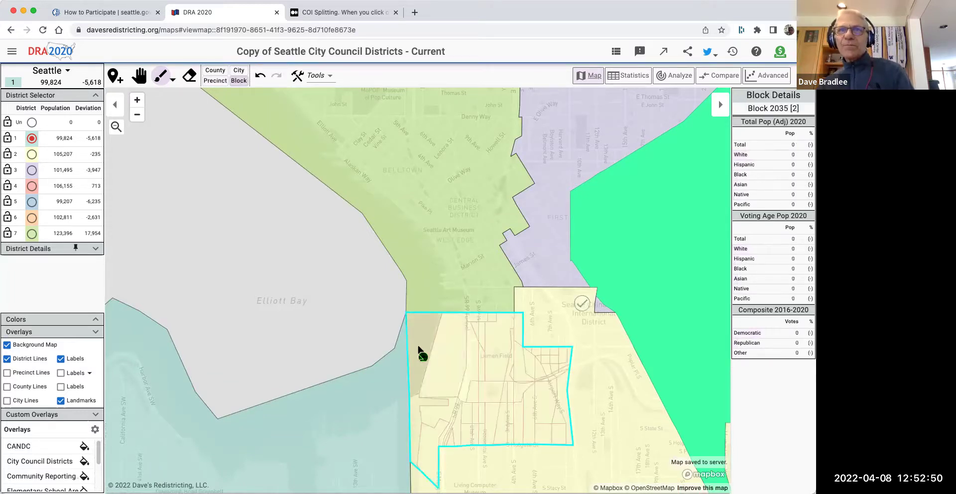
pyautogui.click(420, 351)
pyautogui.click(450, 386)
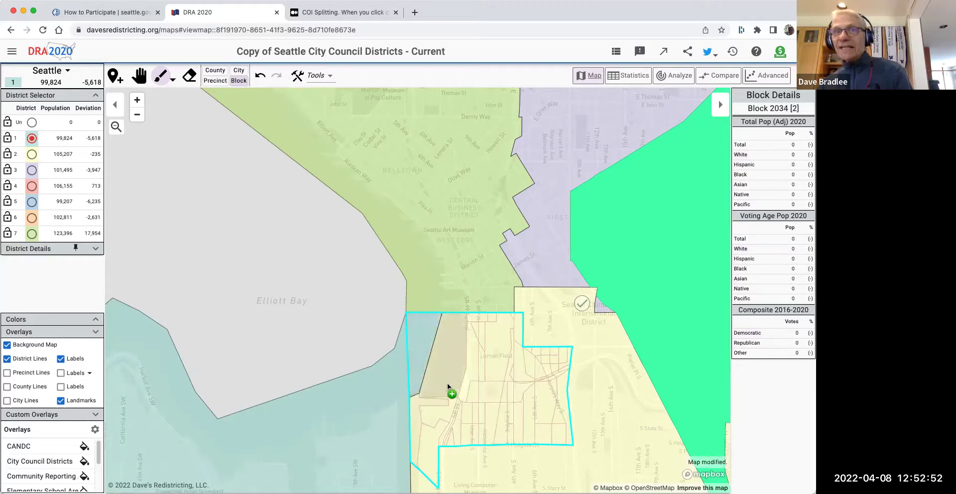
pyautogui.click(423, 401)
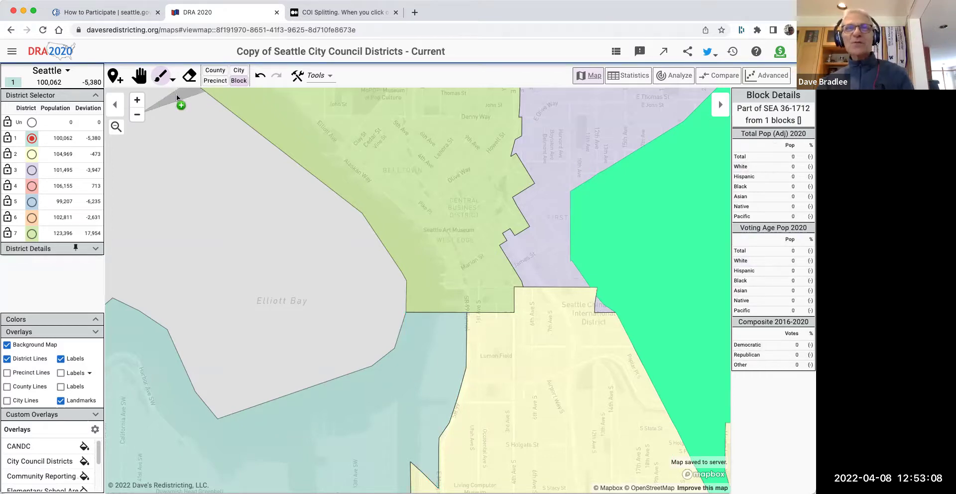
# Paint the district 7 downtown precincts between Elliott Bay and district 3 into district 1 at precinct level.
pyautogui.click(215, 80)
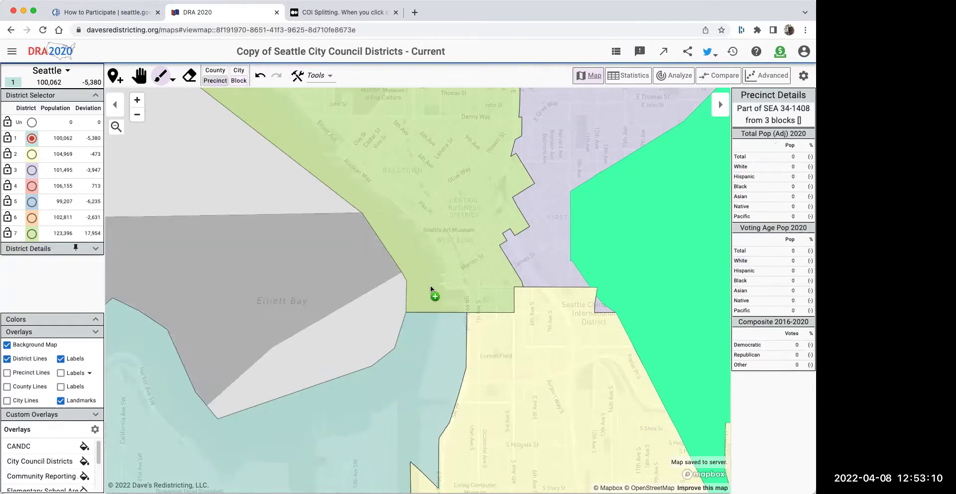
pyautogui.click(432, 288)
pyautogui.click(440, 266)
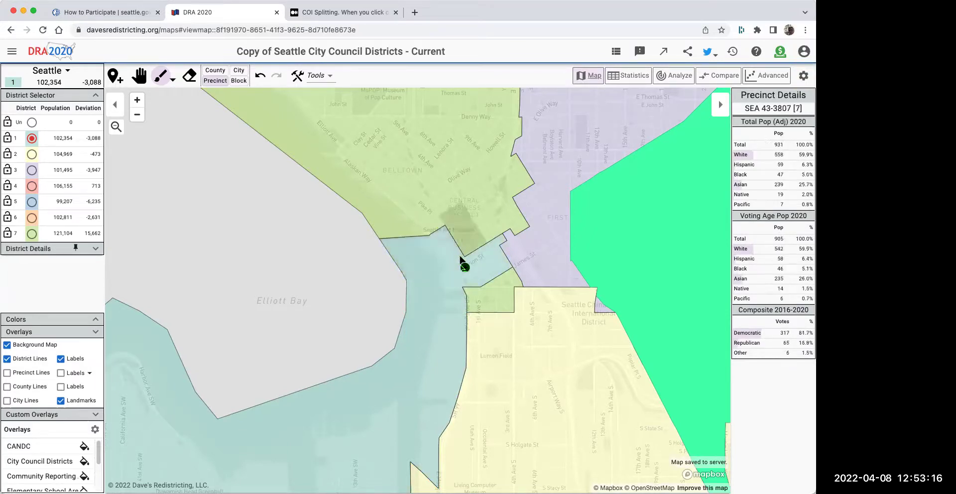
pyautogui.click(479, 299)
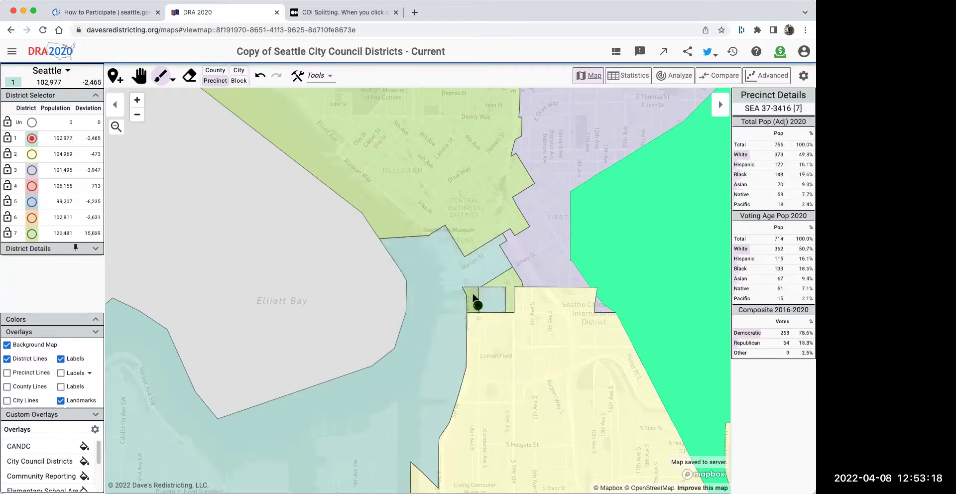
pyautogui.click(507, 297)
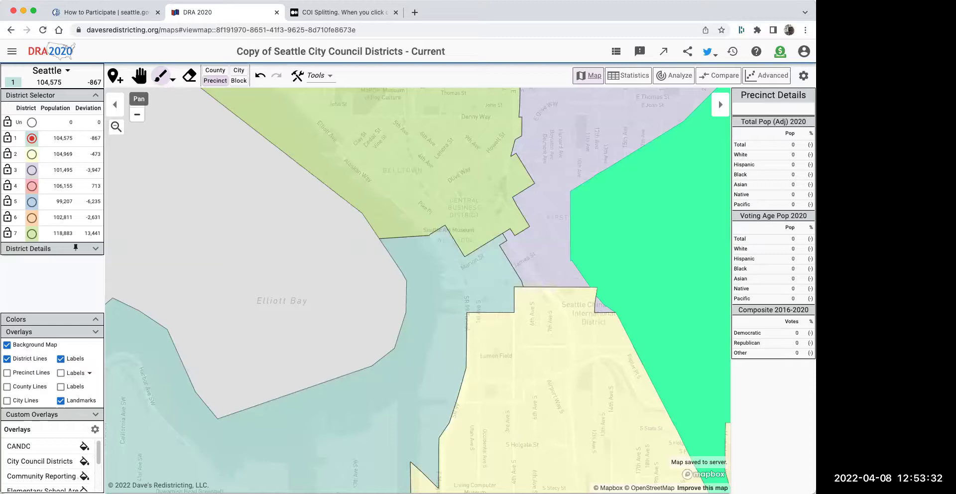
# Turn off the CANDC overlay's fill so only its outline and label cover the redrawn districts.
pyautogui.click(139, 76)
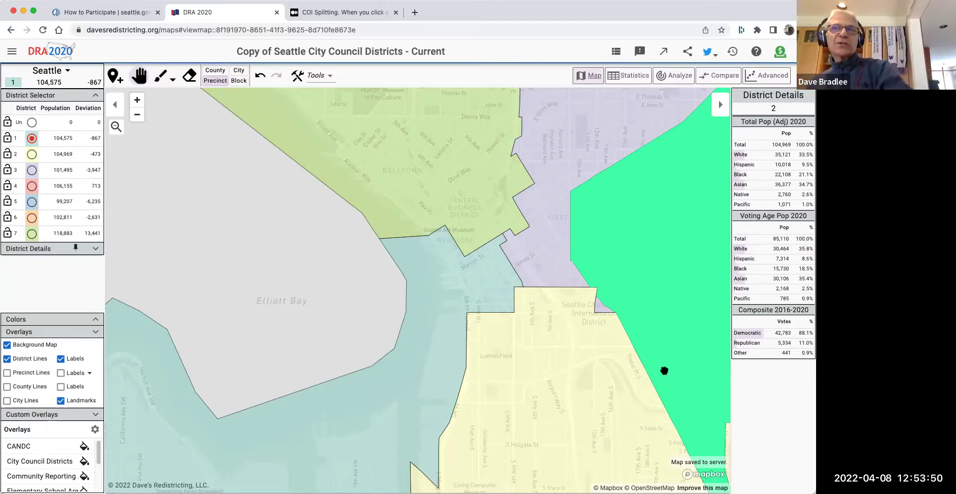
pyautogui.moveTo(455, 318); pyautogui.dragTo(395, 301)
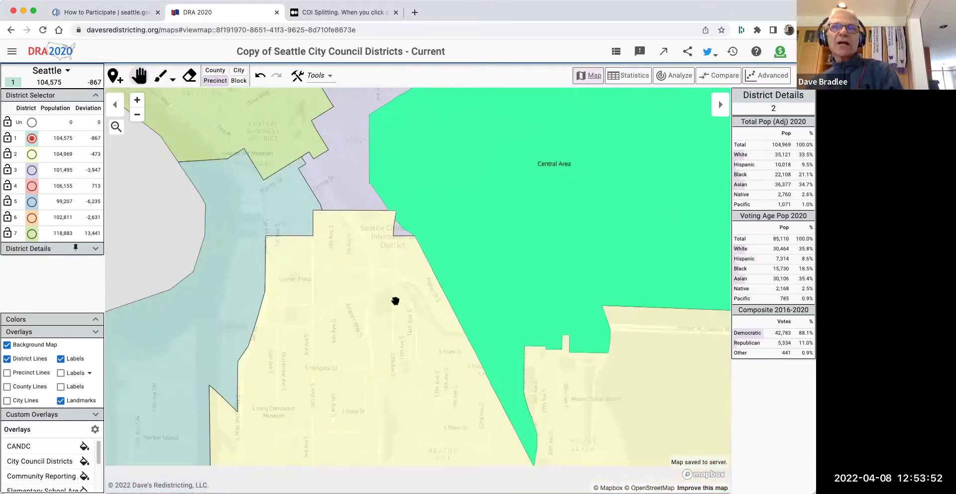
pyautogui.scroll(-2, 403, 316)
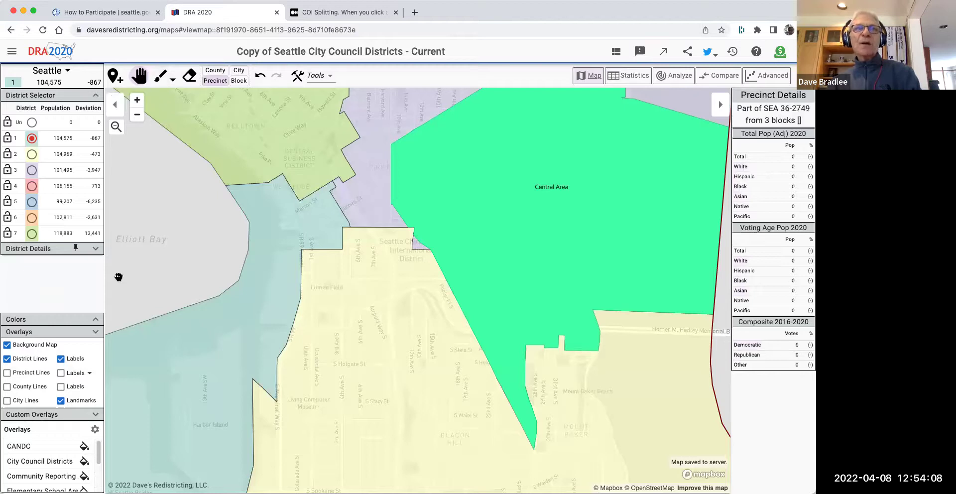
pyautogui.click(84, 447)
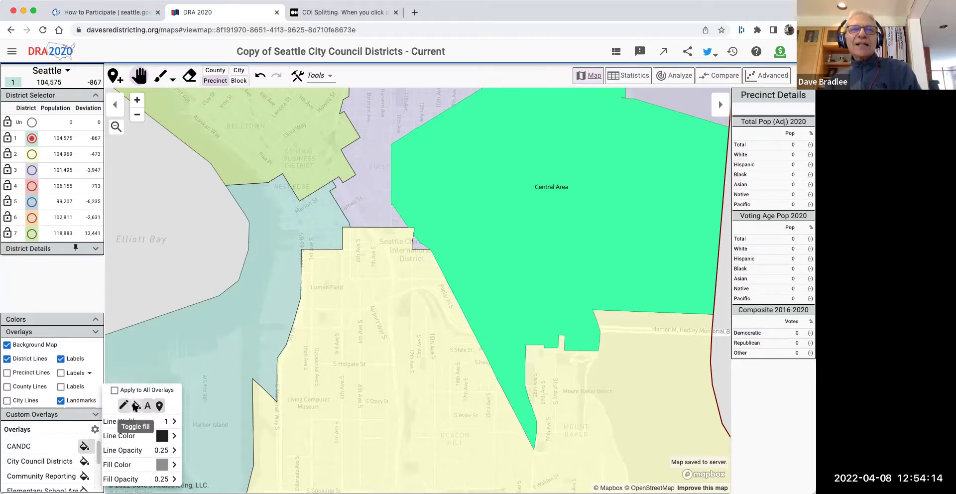
pyautogui.click(135, 407)
pyautogui.click(136, 251)
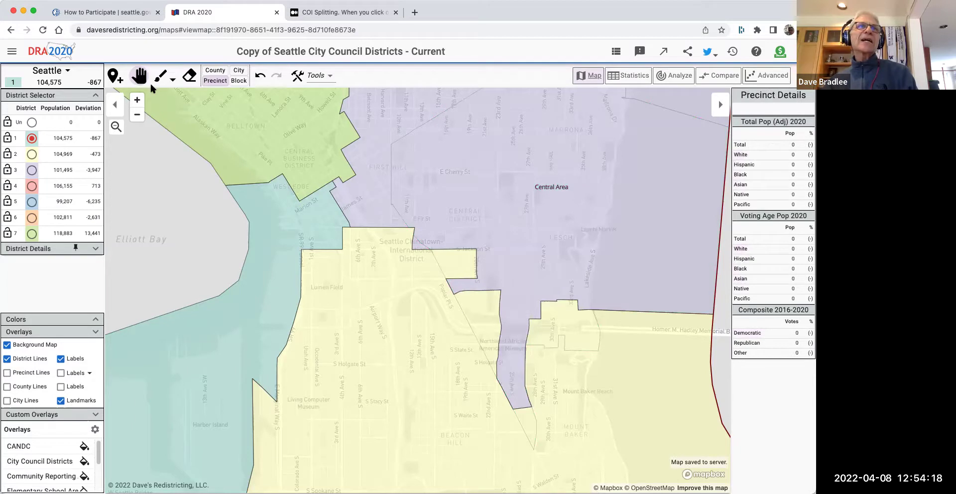
# Paint precinct SEA 37-1854, district 3's southward extension near the Central Area's southern tip, into district 2.
pyautogui.click(157, 78)
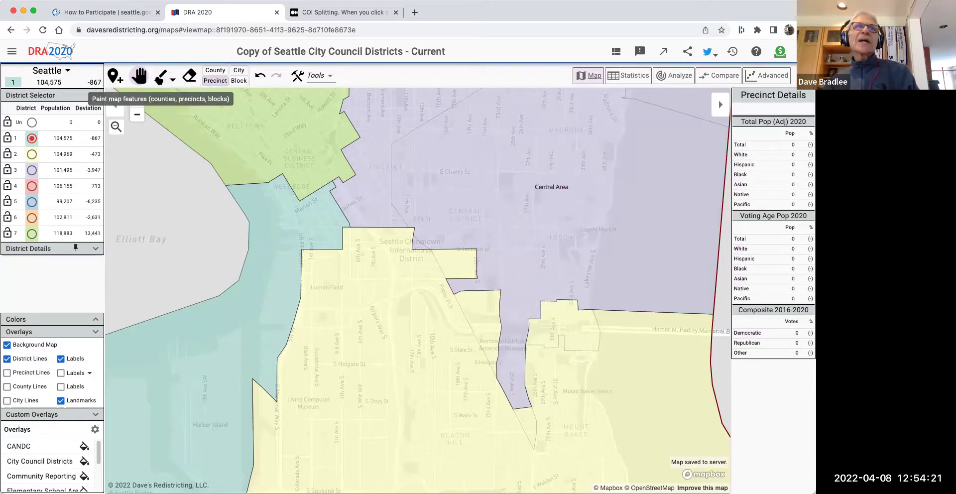
pyautogui.click(31, 154)
pyautogui.click(517, 396)
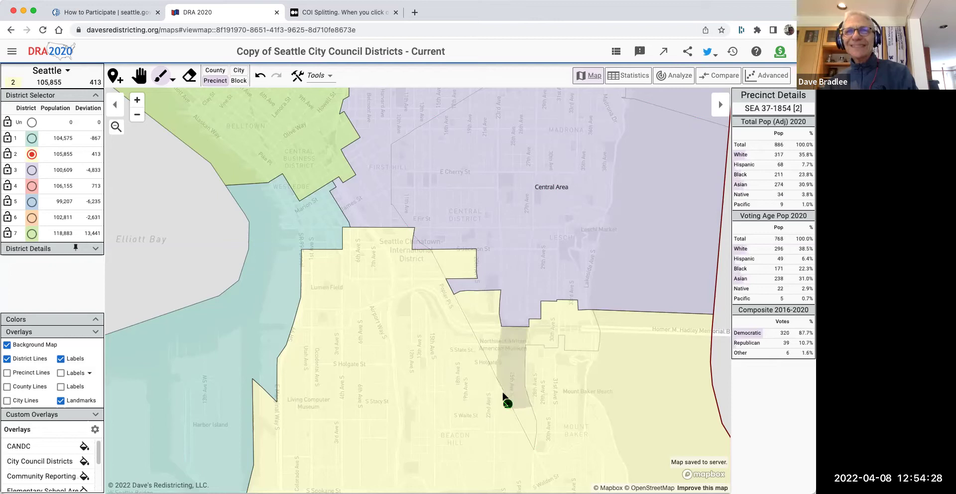
pyautogui.click(140, 75)
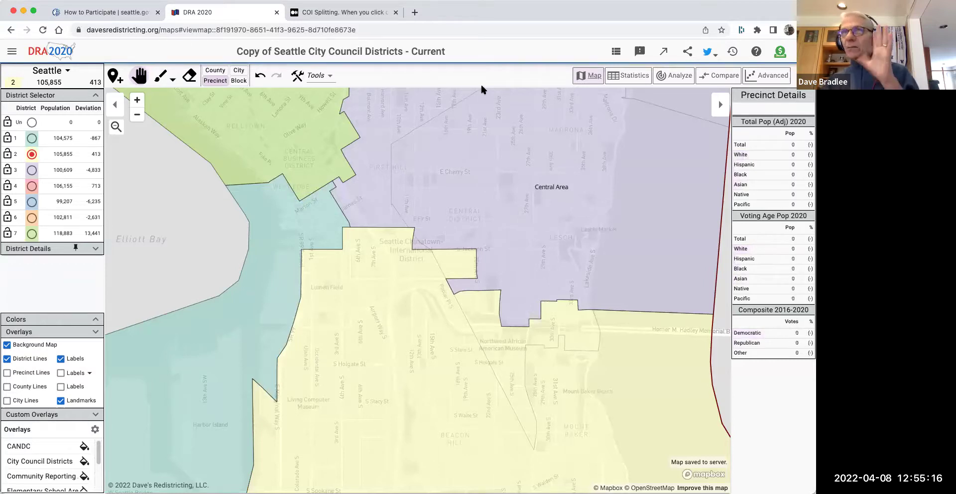
pyautogui.moveTo(406, 293); pyautogui.dragTo(316, 384)
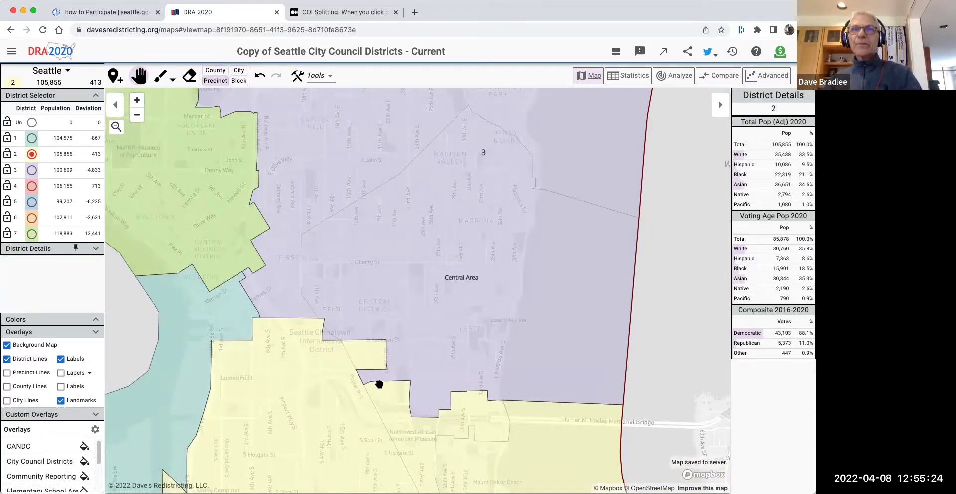
pyautogui.moveTo(329, 416); pyautogui.dragTo(337, 375)
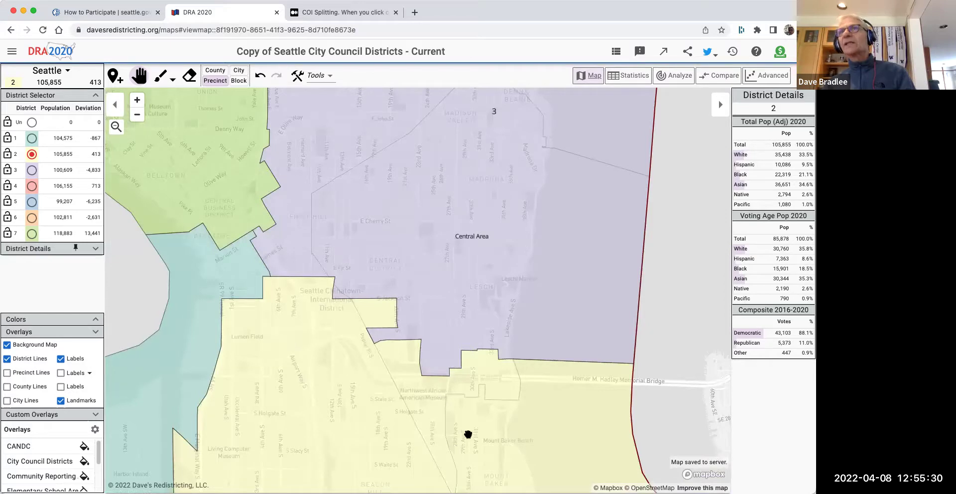
# Run the Community Splitting analysis on the redrawn council districts map and examine the result for the Central Area.
pyautogui.moveTo(469, 434)
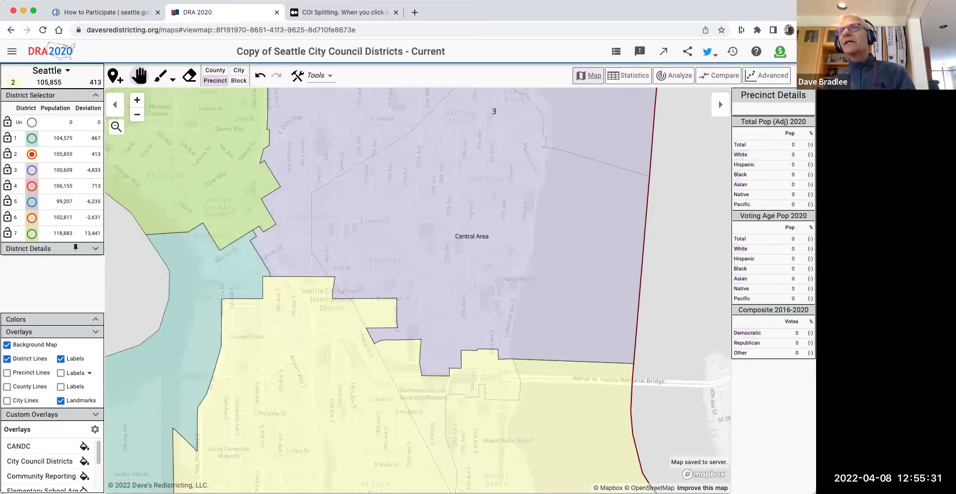
pyautogui.click(773, 78)
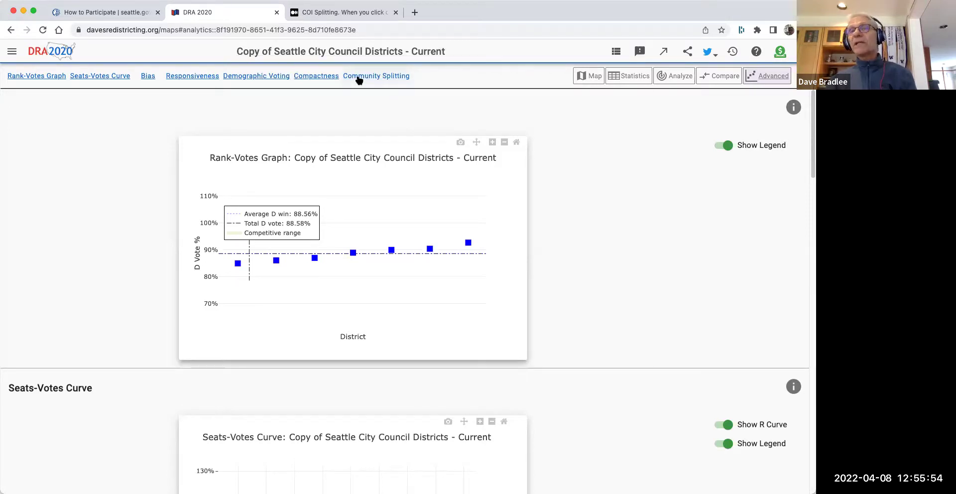
pyautogui.click(366, 78)
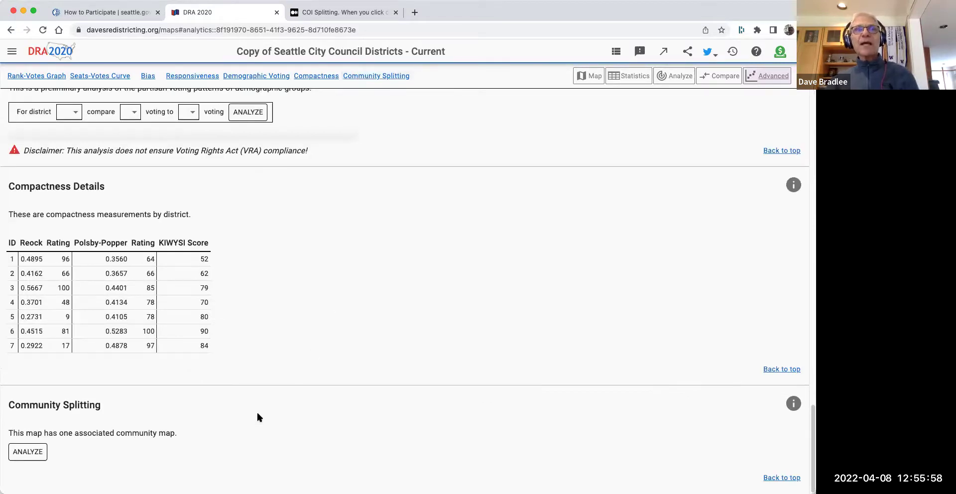
pyautogui.click(28, 455)
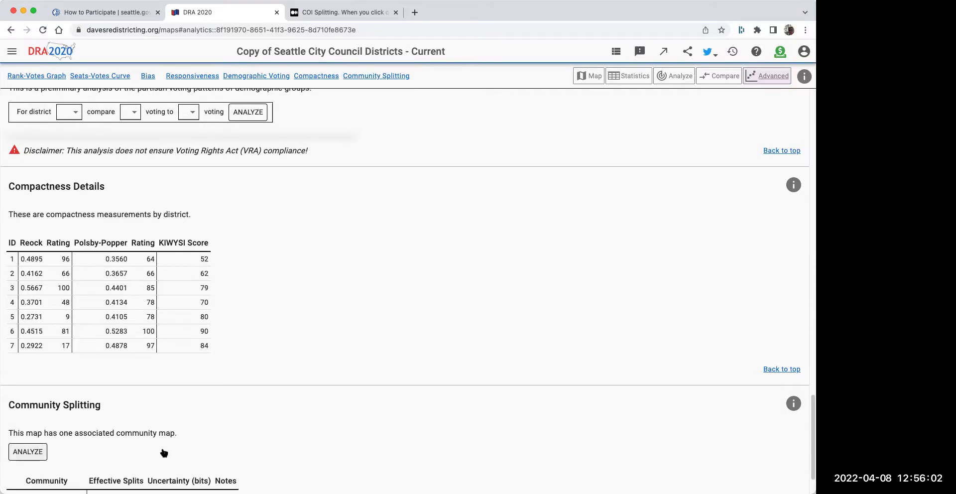
pyautogui.scroll(-3, 338, 418)
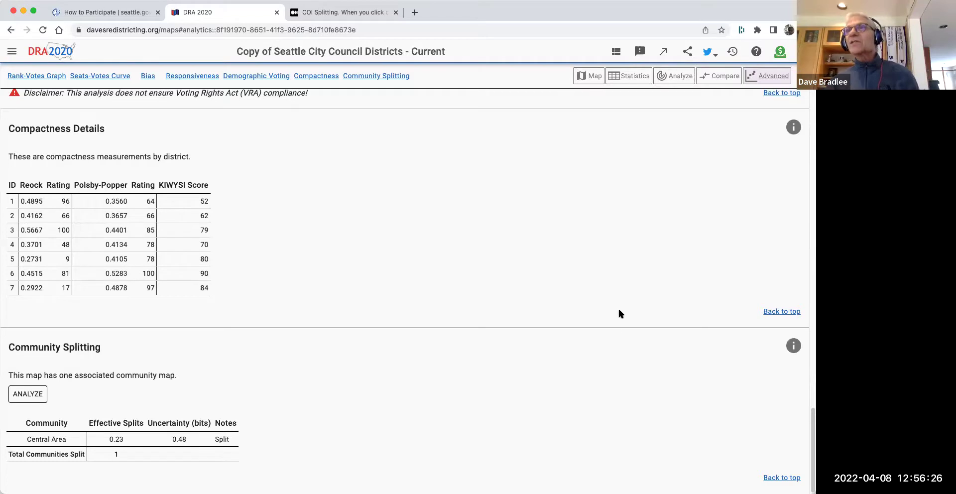
# Open the Community Splitting help article and read how the Effective Splits Index and Uncertainty of Membership are defined.
pyautogui.click(793, 346)
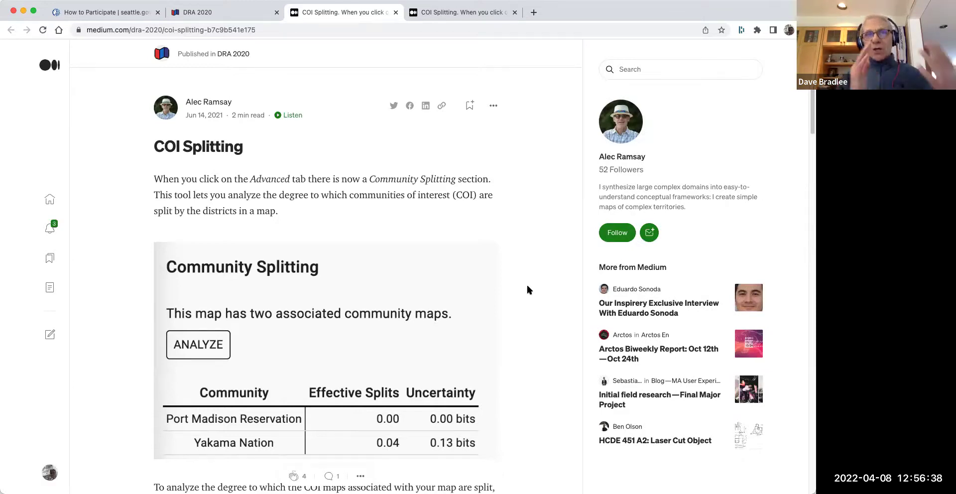
pyautogui.scroll(-2, 527, 285)
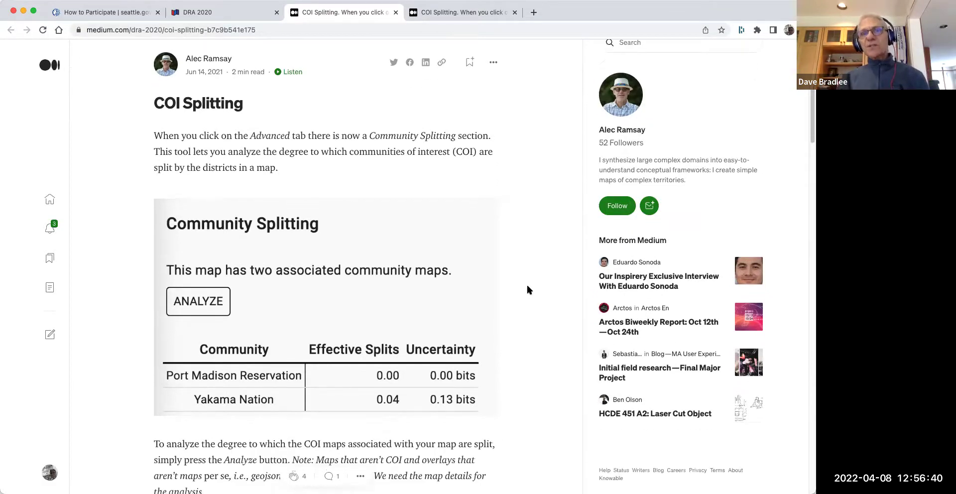
pyautogui.scroll(-7, 537, 355)
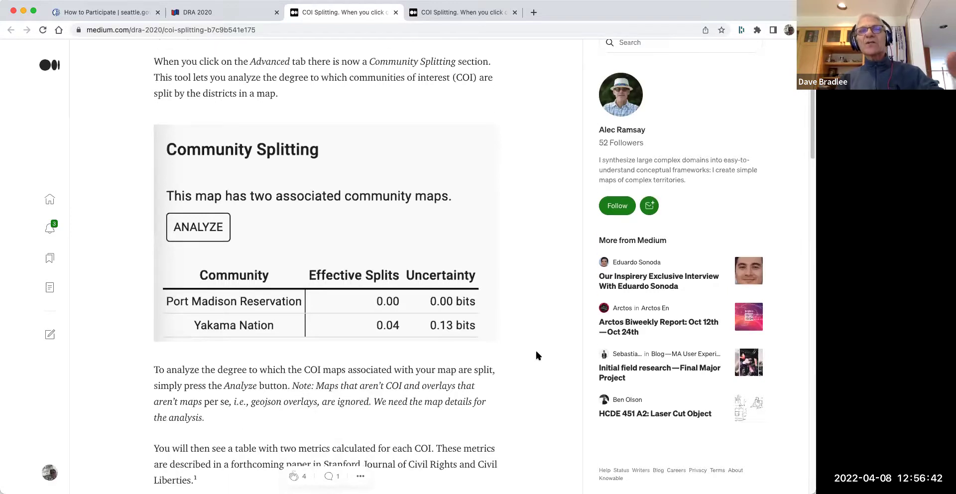
pyautogui.scroll(-8, 537, 355)
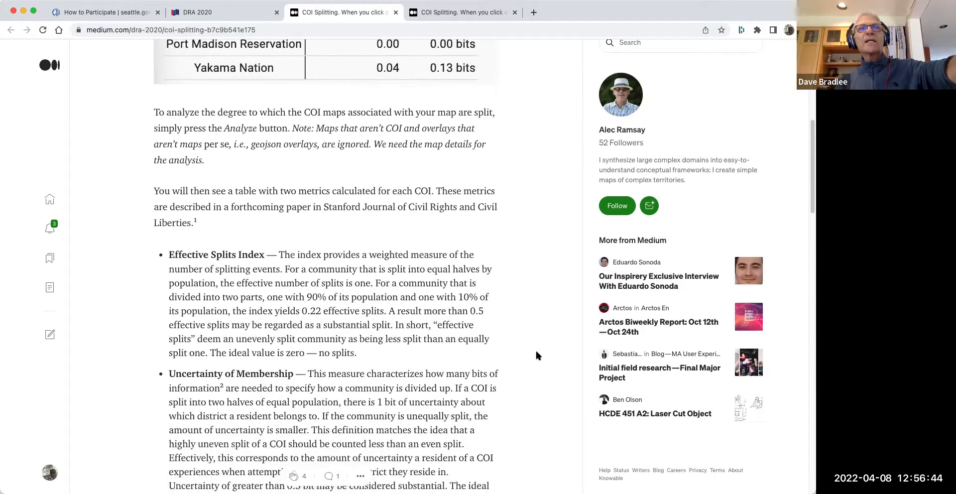
pyautogui.scroll(-1, 537, 355)
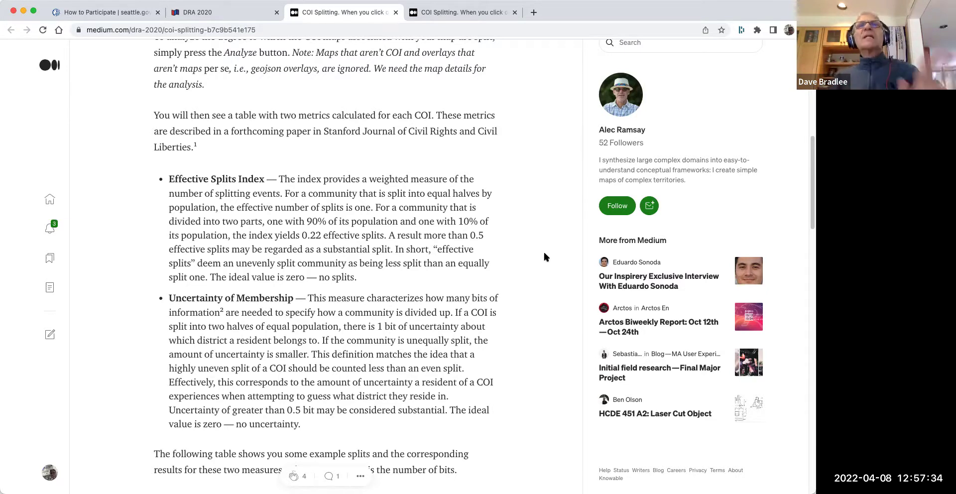
# Return to the redrawn district map and view the Central Area together with its surrounding districts.
pyautogui.click(231, 11)
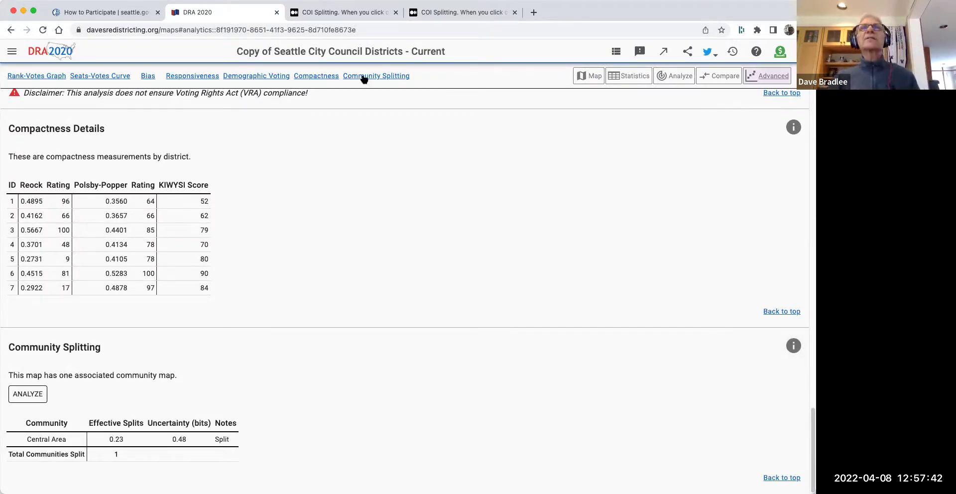
pyautogui.click(589, 77)
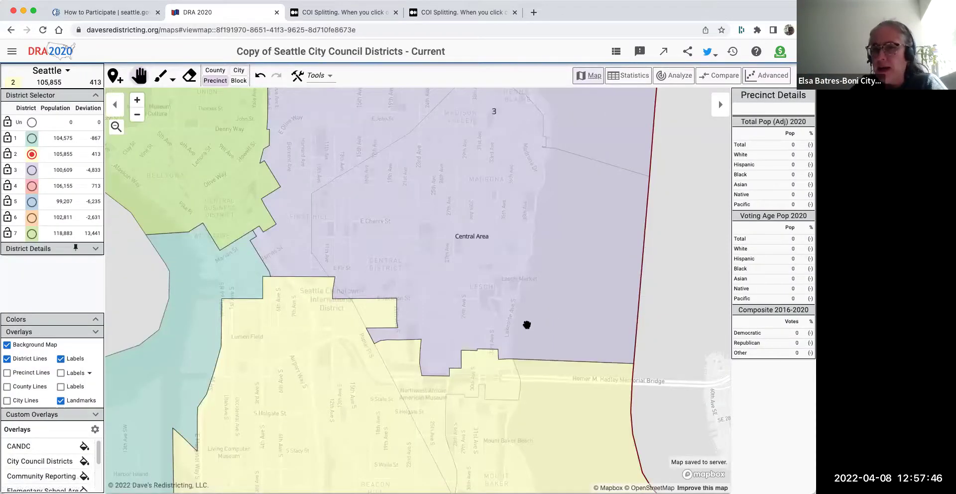
pyautogui.scroll(-3, 533, 369)
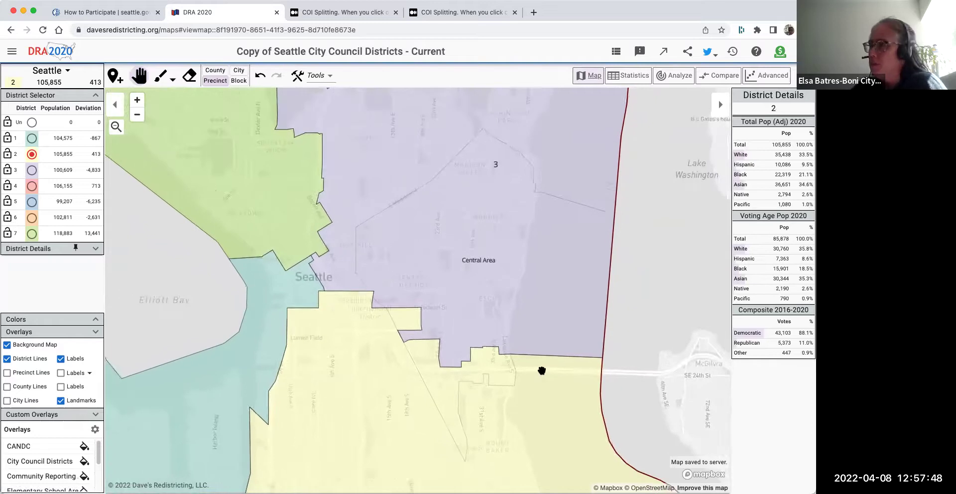
pyautogui.scroll(-3, 586, 389)
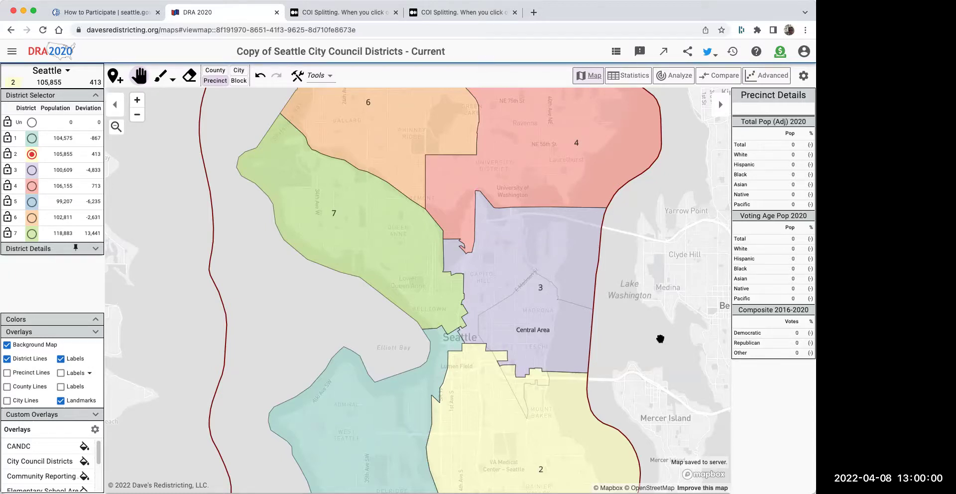
pyautogui.moveTo(518, 258)
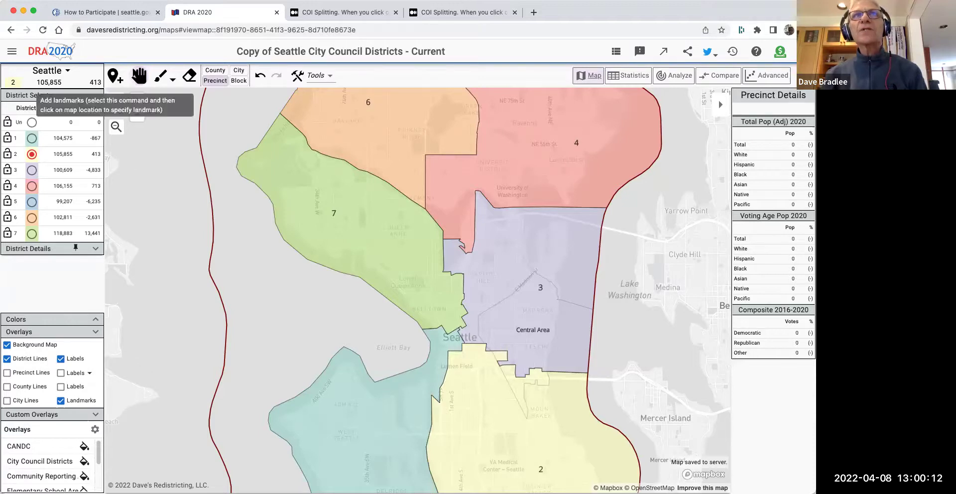
pyautogui.click(160, 76)
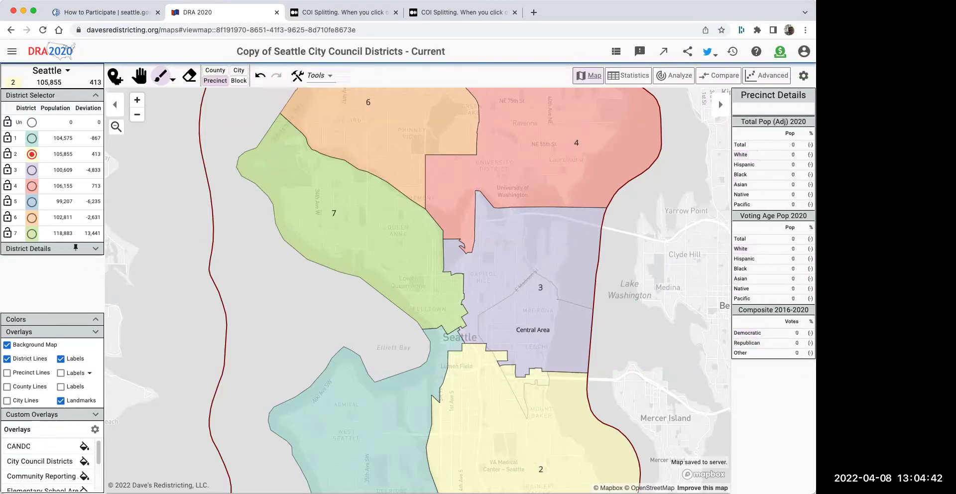
pyautogui.click(139, 75)
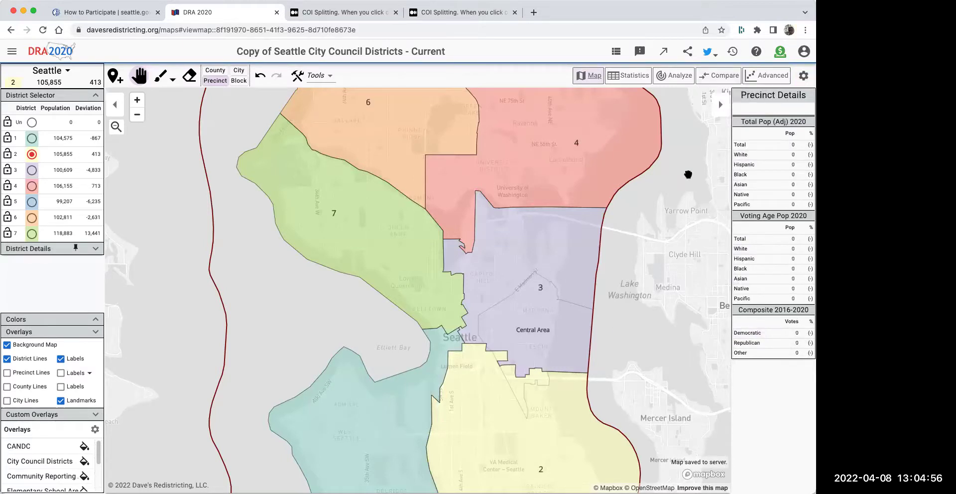
pyautogui.click(309, 139)
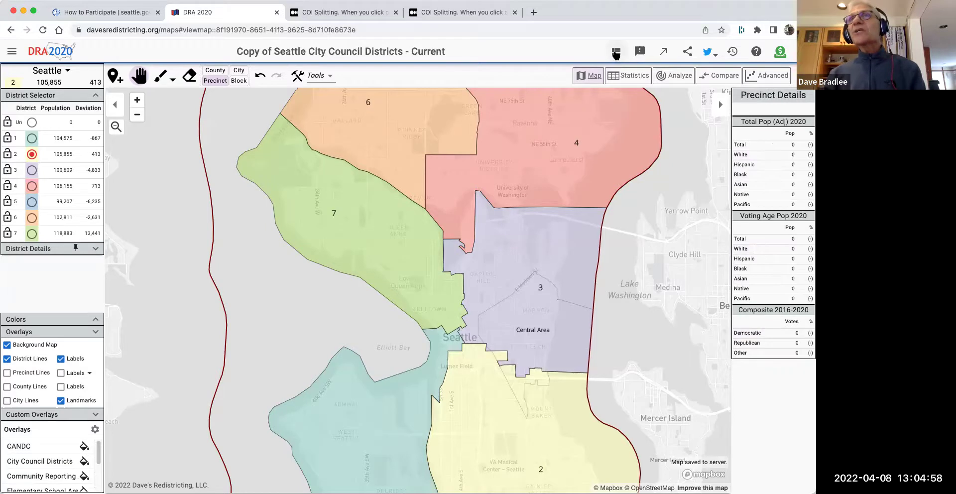
# Go back to the list of saved maps and copy the share URL of the CANDC community map without allowing editing.
pyautogui.click(615, 51)
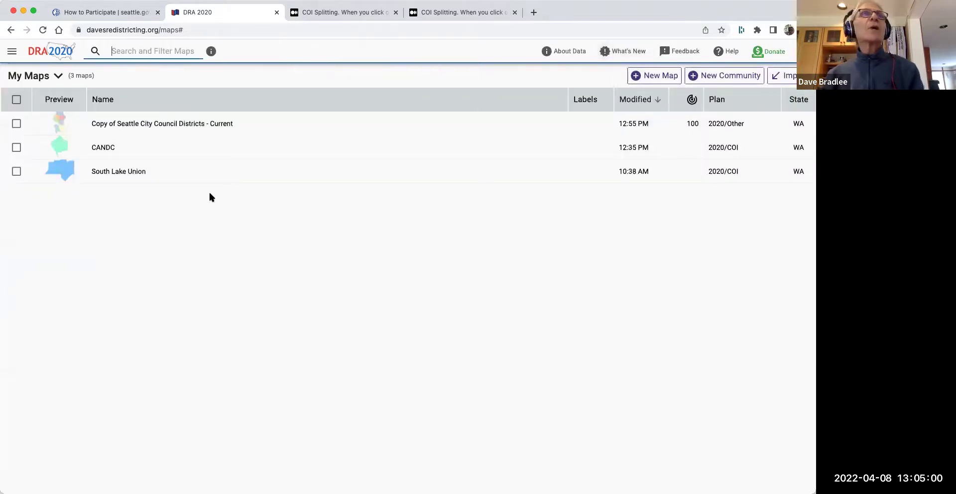
pyautogui.click(16, 148)
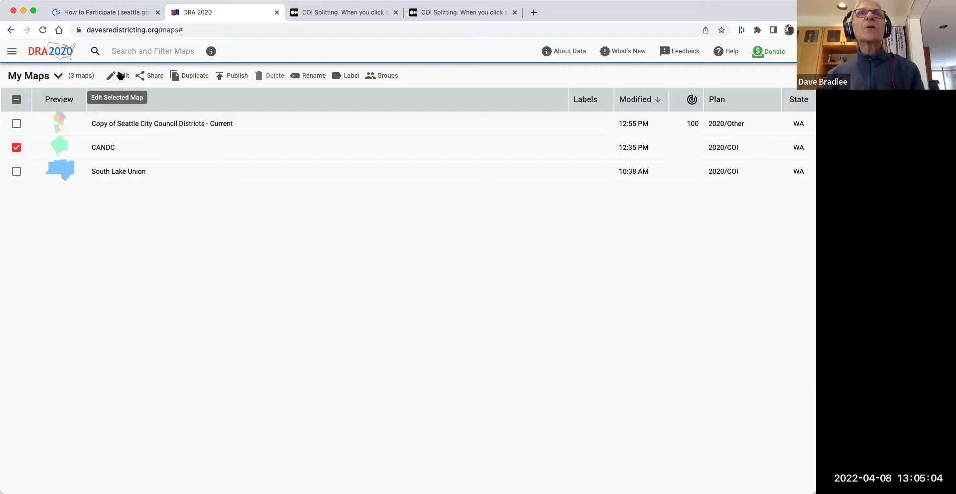
pyautogui.click(149, 77)
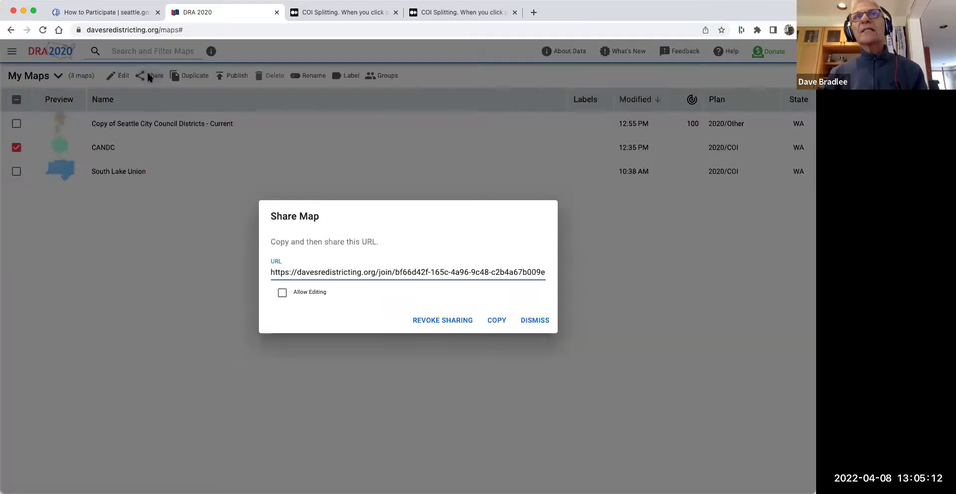
pyautogui.click(496, 320)
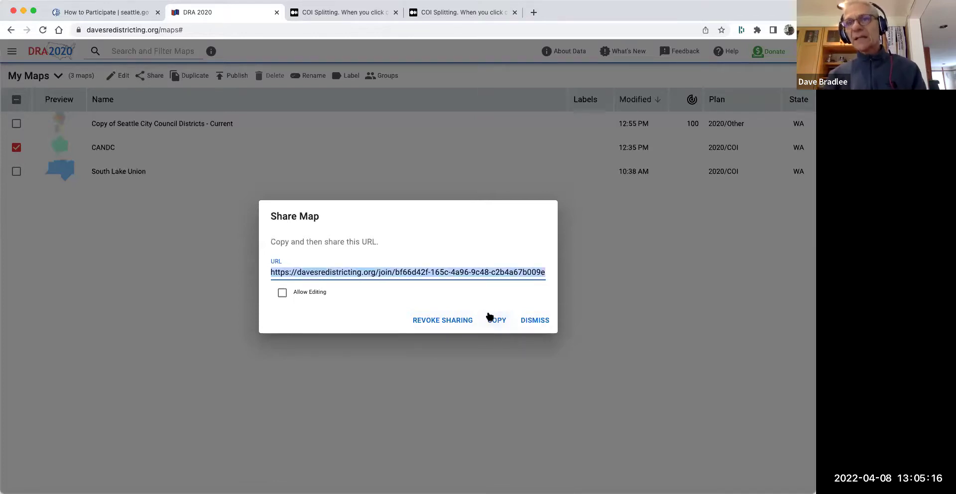